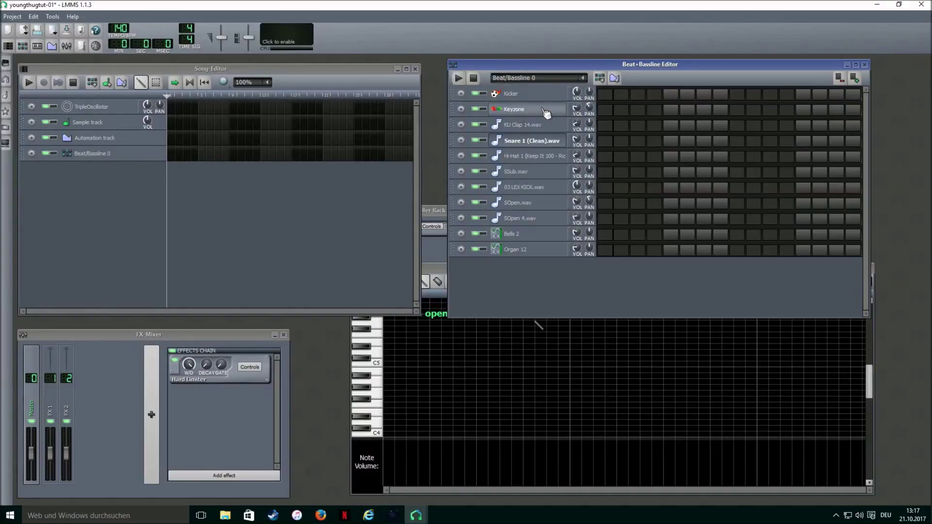
- Open the Keyzone track's plugin interface and view its preset list, keeping Pitched Grand2 selected
{"action": "left_click", "coordinate": [546, 111]}
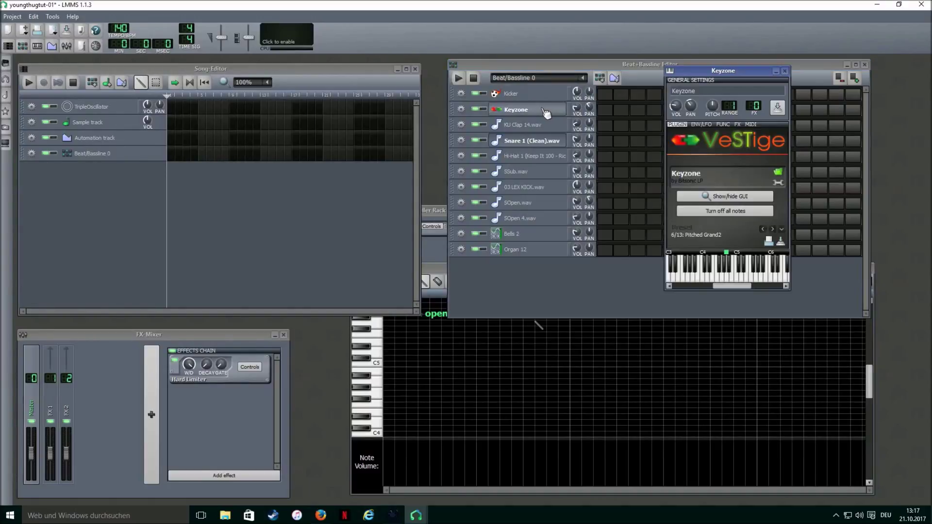
{"action": "left_click", "coordinate": [725, 196]}
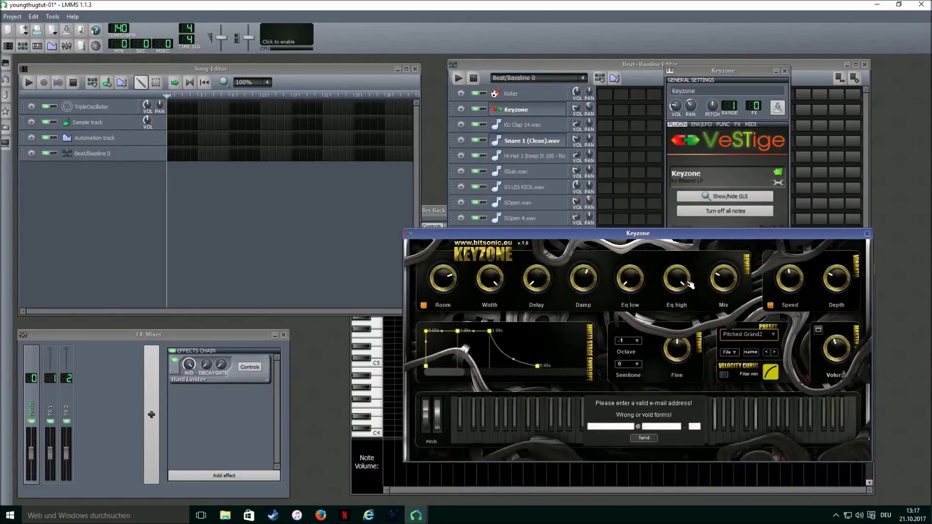
{"action": "left_click", "coordinate": [775, 337]}
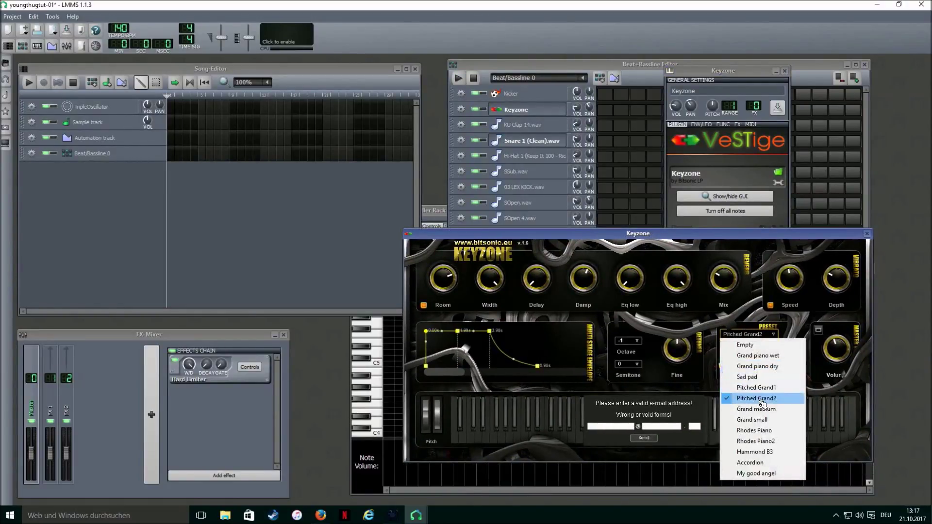
{"action": "left_click", "coordinate": [760, 335]}
{"action": "left_click", "coordinate": [760, 335]}
{"action": "left_click", "coordinate": [712, 321]}
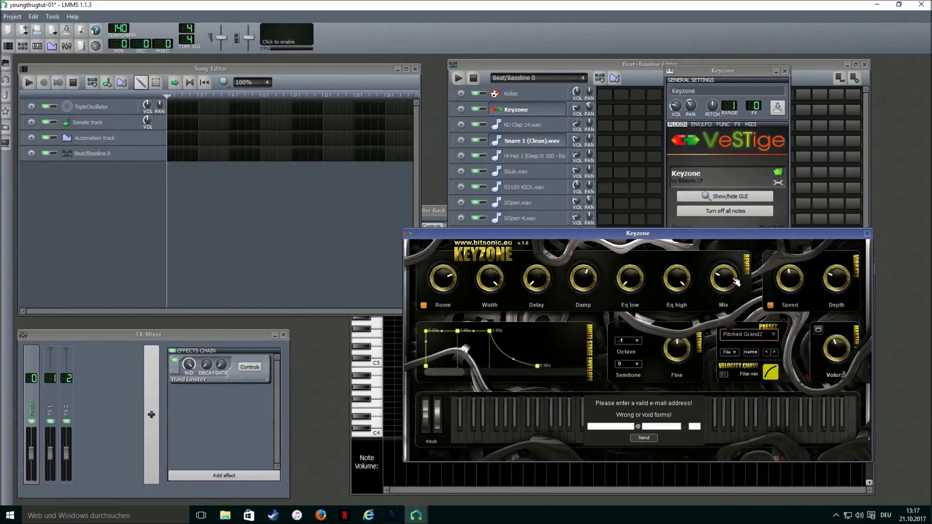
- Bring the Beat+Bassline Editor forward and audition the clap, snare, SSub, LEX KICK, SOpen and SOpen 4 sample tracks
{"action": "left_click", "coordinate": [573, 63]}
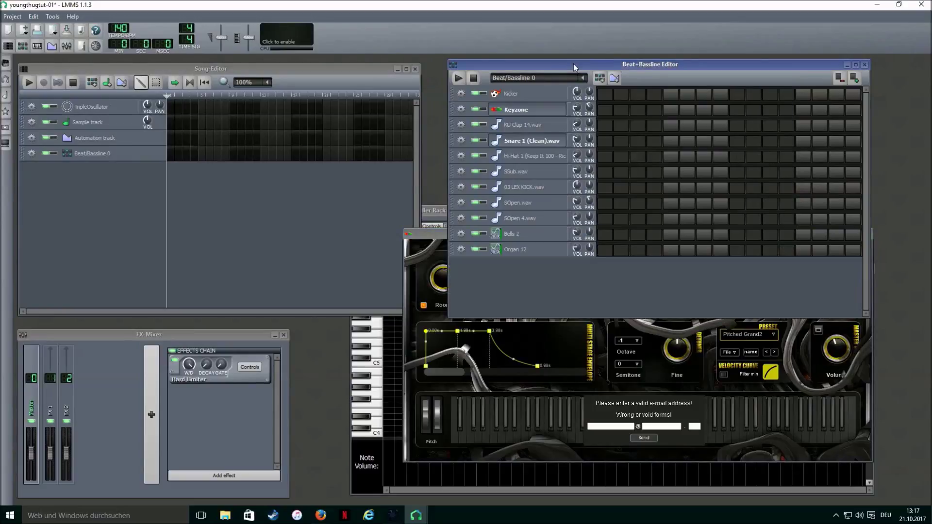
{"action": "left_click", "coordinate": [570, 125]}
{"action": "left_click", "coordinate": [571, 140]}
{"action": "left_click", "coordinate": [573, 171]}
{"action": "left_click", "coordinate": [572, 188]}
{"action": "left_click", "coordinate": [572, 206]}
{"action": "left_click", "coordinate": [573, 220]}
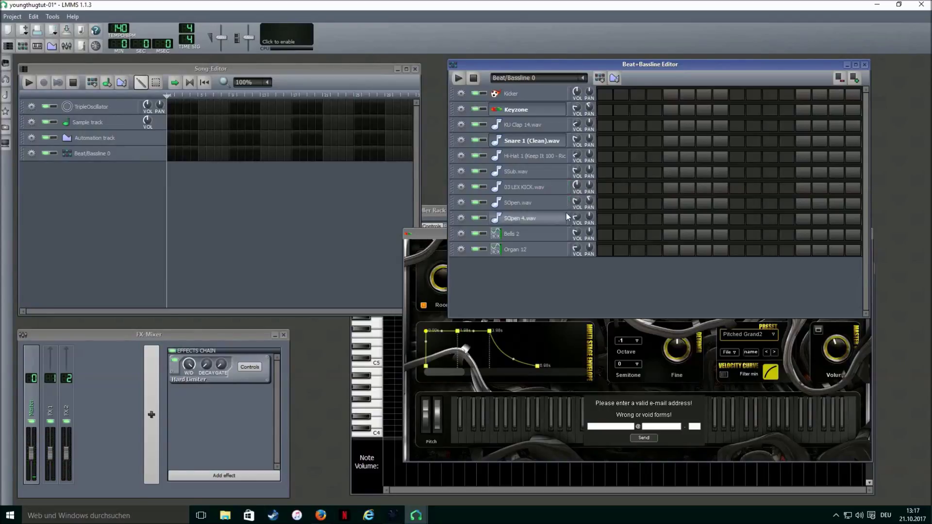
{"action": "left_click", "coordinate": [573, 222]}
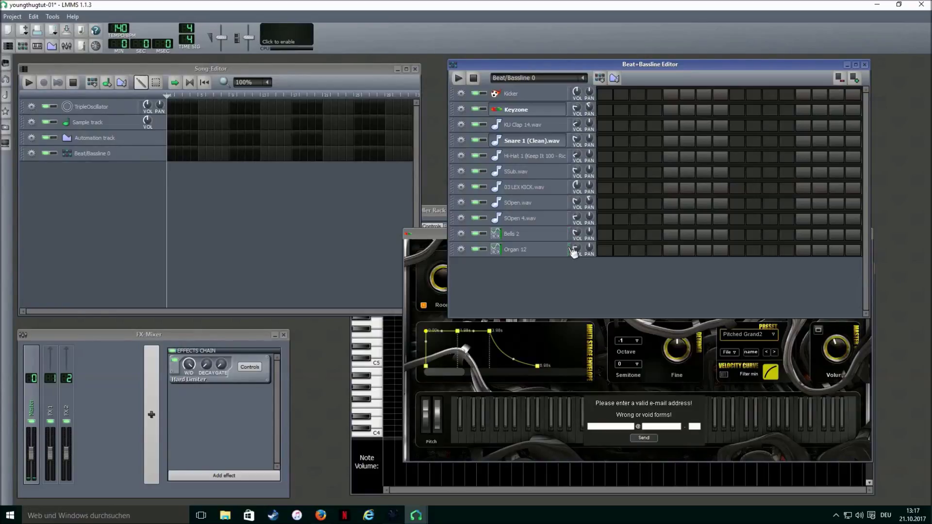
- Browse My presets to the ZynAddSubFX Misc folder to examine its Bells presets
{"action": "left_click", "coordinate": [6, 113]}
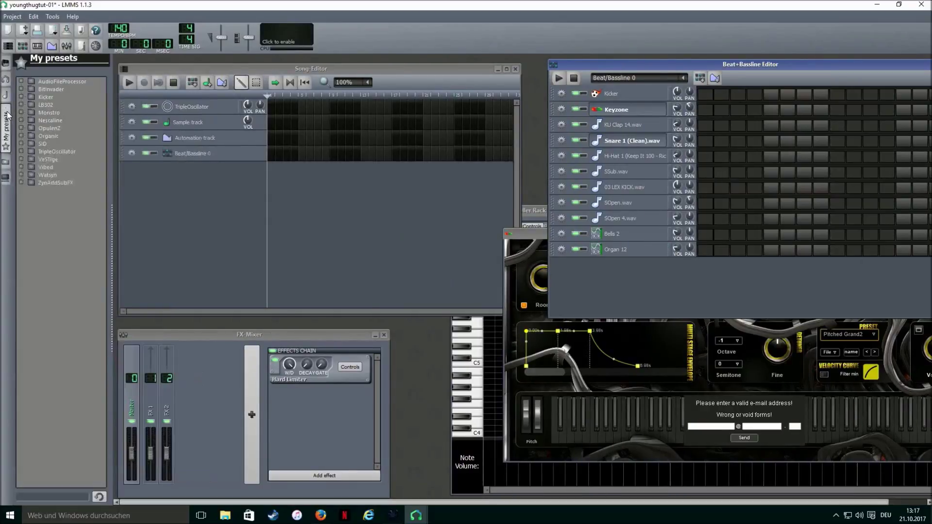
{"action": "left_click", "coordinate": [52, 183]}
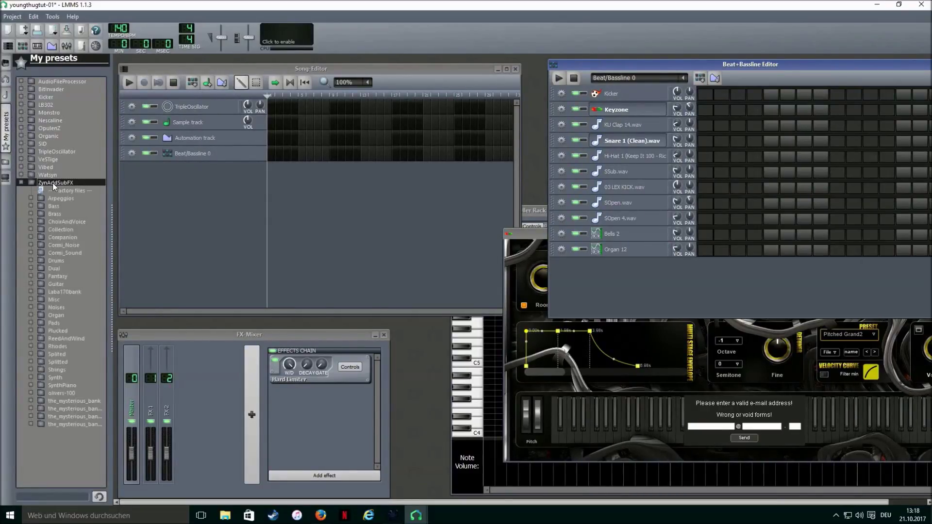
{"action": "left_click", "coordinate": [55, 299]}
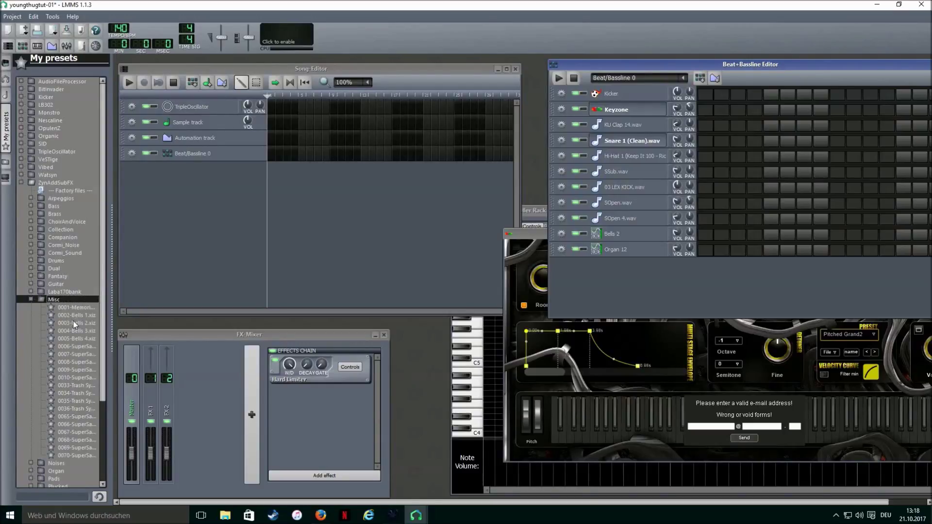
{"action": "left_click", "coordinate": [48, 298]}
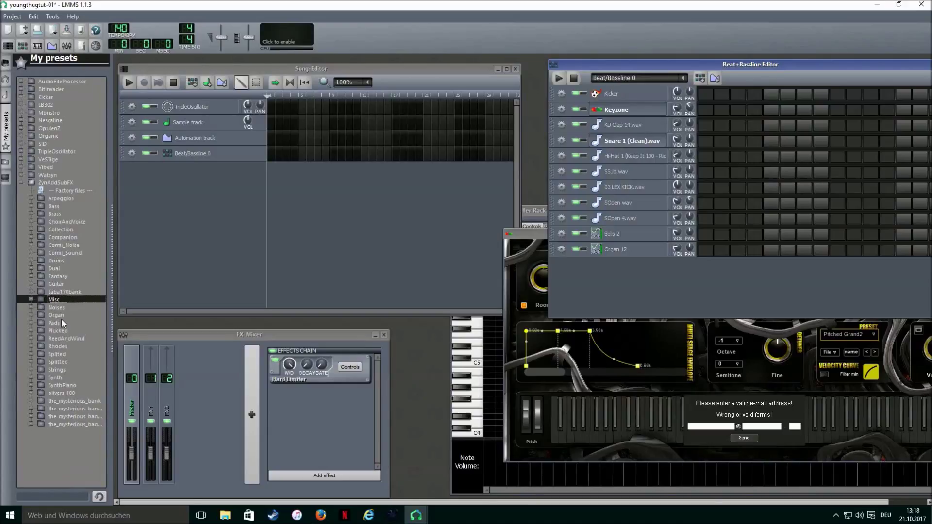
- Audition the 0012 preset in the ZynAddSubFX Organ folder, and close the preset browser
{"action": "left_click", "coordinate": [56, 315]}
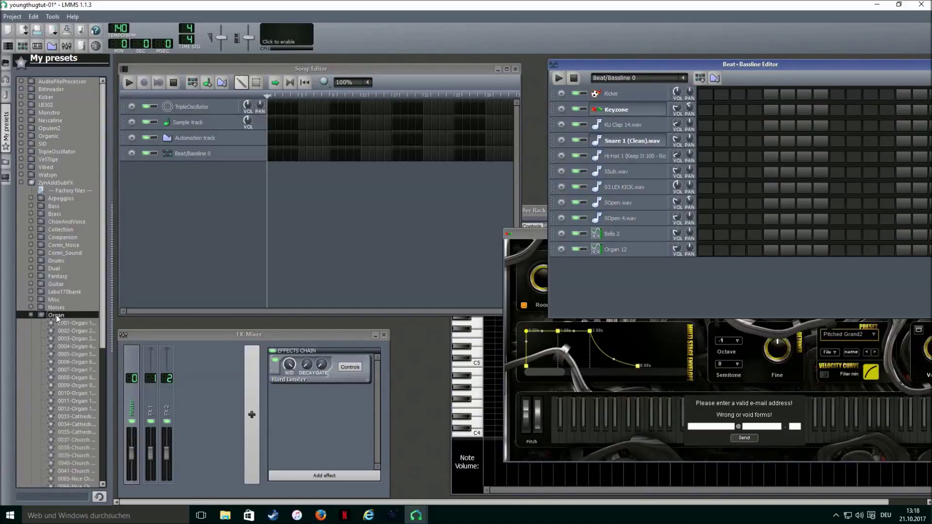
{"action": "left_click", "coordinate": [86, 402]}
{"action": "left_click", "coordinate": [87, 409]}
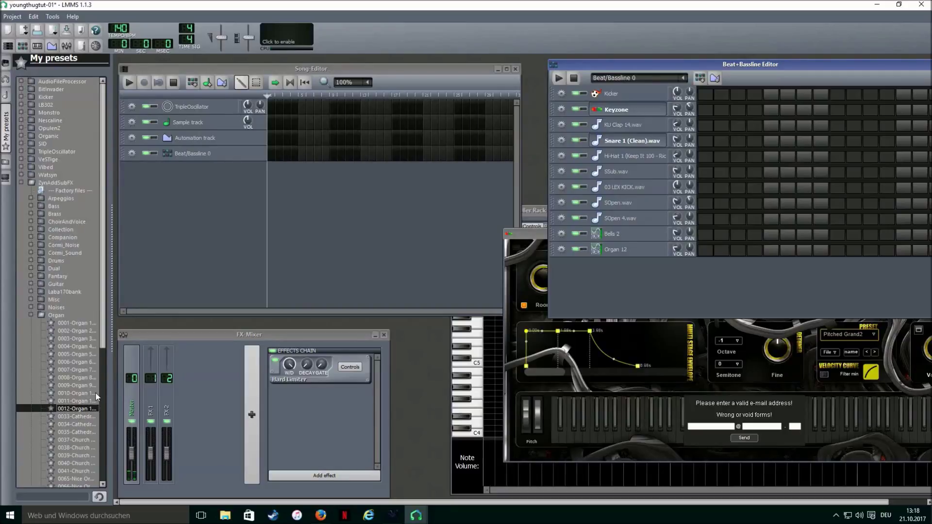
{"action": "left_click", "coordinate": [30, 314]}
{"action": "left_click", "coordinate": [21, 182]}
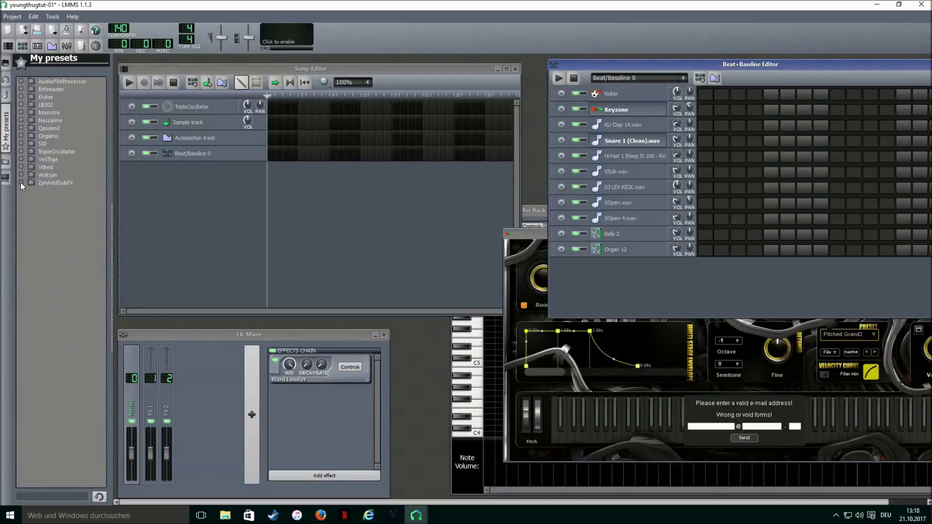
{"action": "left_click", "coordinate": [6, 117]}
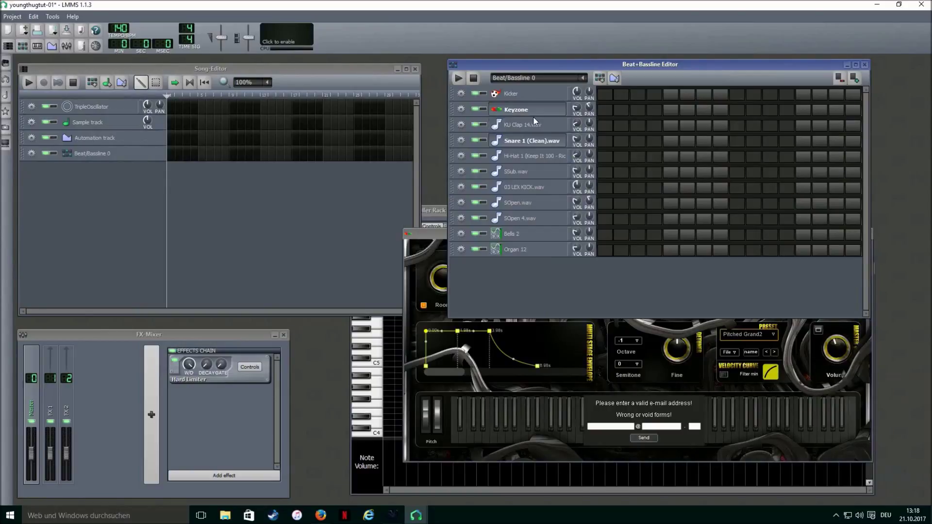
- Open the Keyzone track's pattern in the Piano-Roll and set the zoom to 100% and quantization to 1/16
{"action": "right_click", "coordinate": [613, 113]}
{"action": "left_click", "coordinate": [621, 117]}
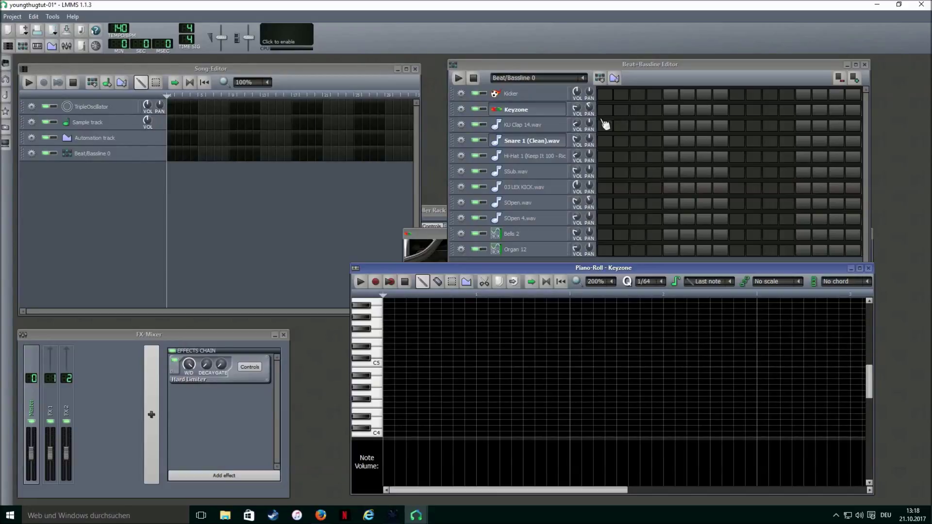
{"action": "scroll", "coordinate": [597, 282], "scroll_direction": "up", "scroll_amount": 1}
{"action": "scroll", "coordinate": [650, 286], "scroll_direction": "up", "scroll_amount": 1}
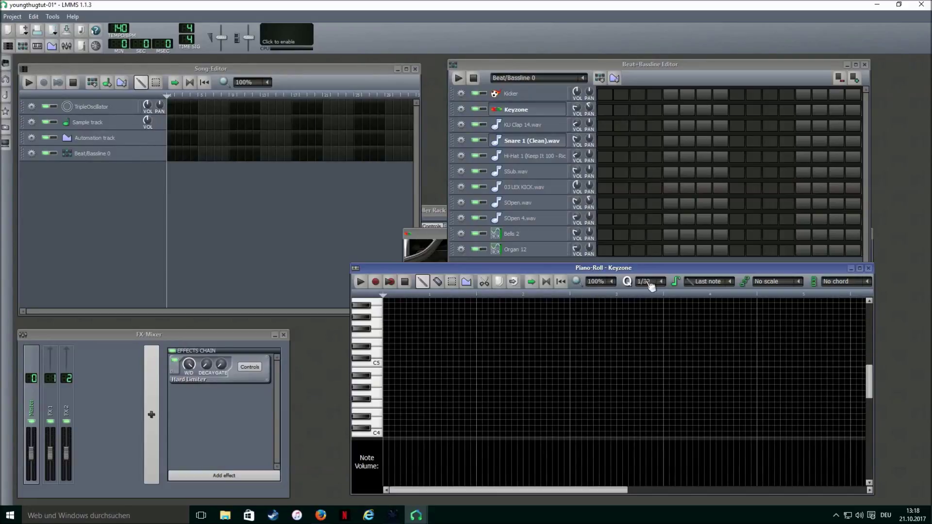
{"action": "scroll", "coordinate": [651, 286], "scroll_direction": "down", "scroll_amount": 1}
{"action": "scroll", "coordinate": [395, 354], "scroll_direction": "up", "scroll_amount": 3}
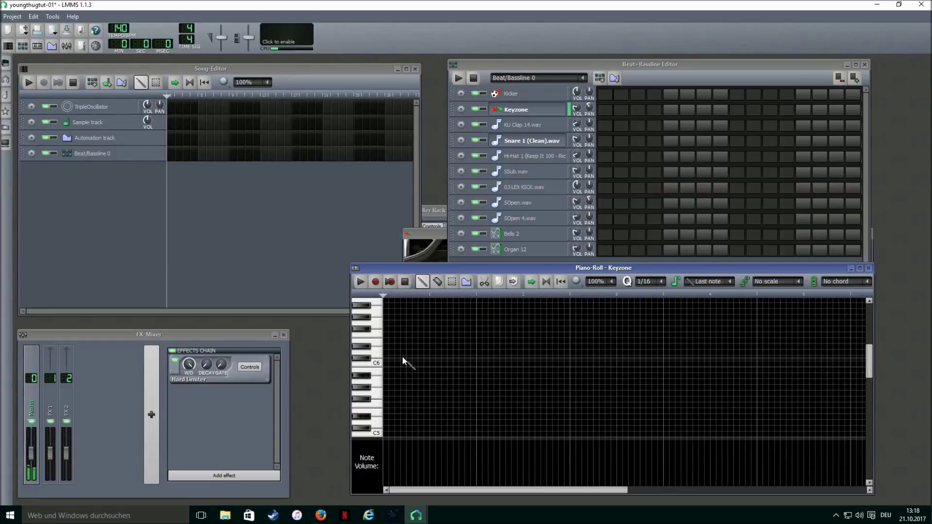
- Place a one-bar chord of D#5, A#5 and F#6 at the start of the Keyzone pattern
{"action": "left_click", "coordinate": [386, 417]}
{"action": "left_click", "coordinate": [386, 376]}
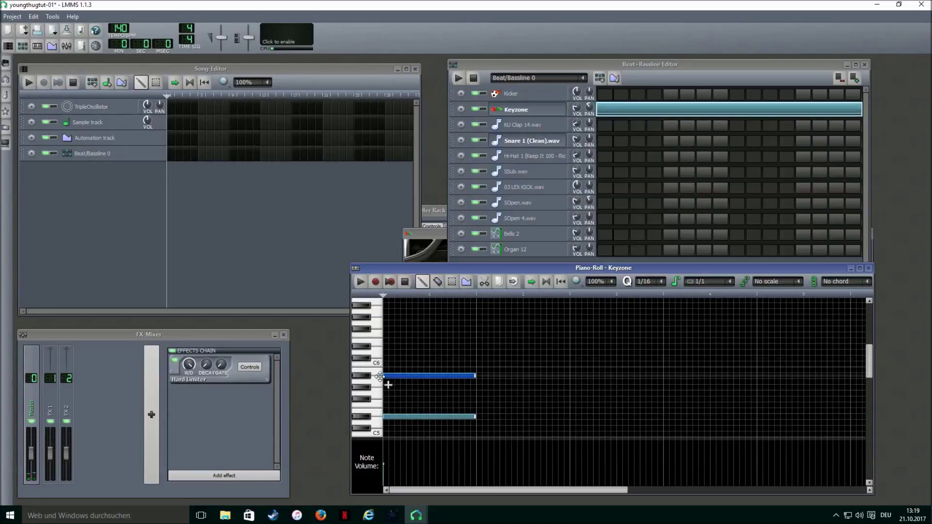
{"action": "left_click", "coordinate": [385, 329]}
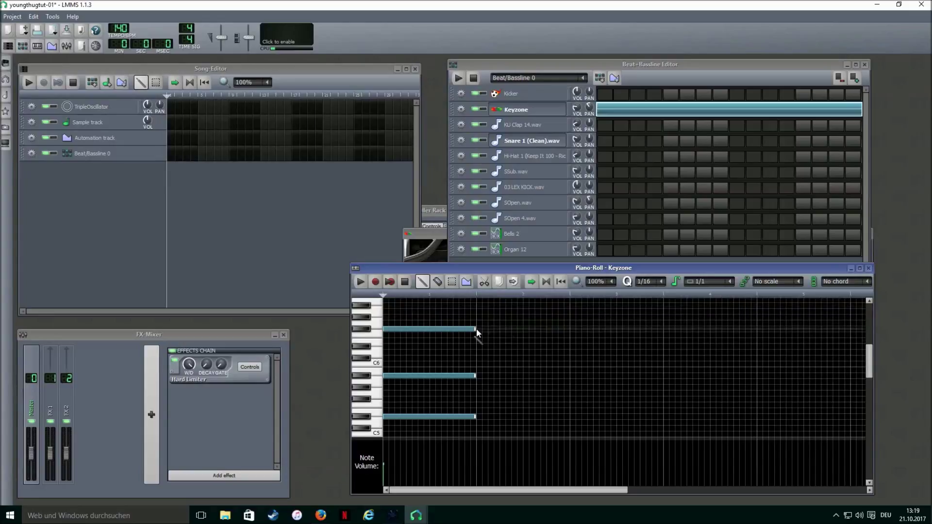
- Add quarter notes F6 on beat 2 and D#6 on beat 3 of the first bar
{"action": "left_click", "coordinate": [412, 334]}
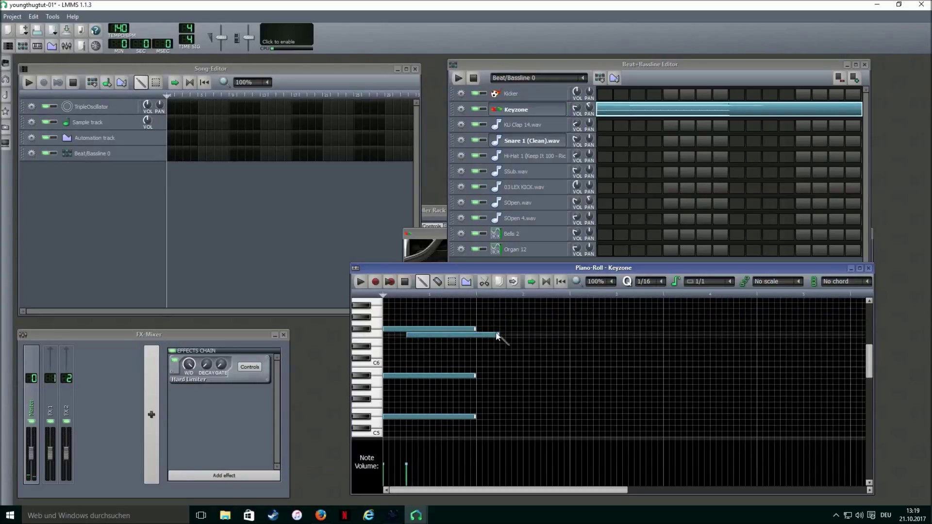
{"action": "left_click_drag", "start_coordinate": [498, 334], "coordinate": [430, 342]}
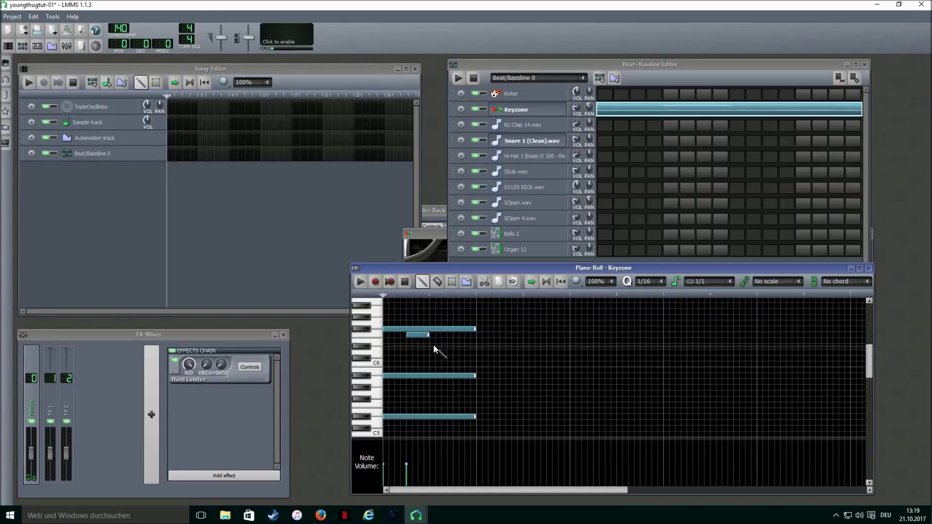
{"action": "left_click", "coordinate": [430, 345]}
{"action": "right_click", "coordinate": [430, 345]}
{"action": "left_click", "coordinate": [709, 281]}
{"action": "left_click", "coordinate": [430, 347]}
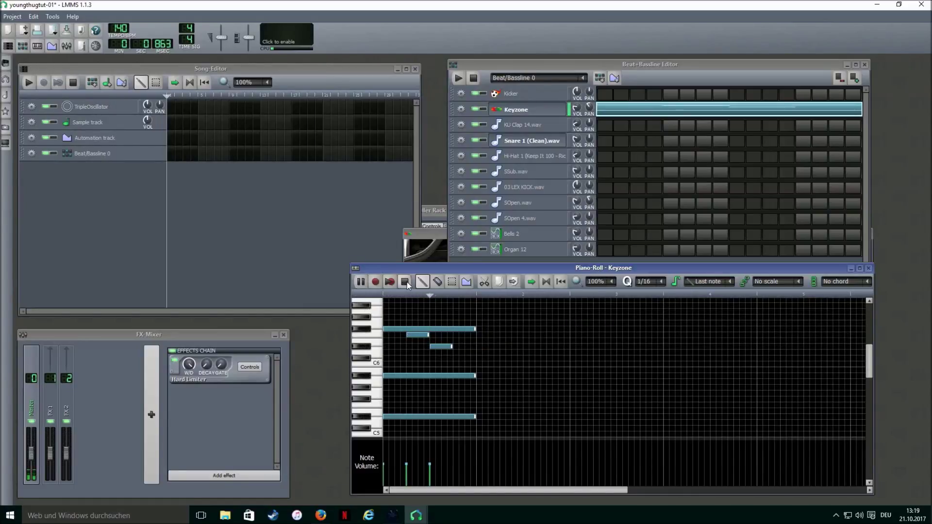
- Shorten the opening F#6, A#5 and D#5 chord notes to three beats each
{"action": "left_click_drag", "start_coordinate": [474, 330], "coordinate": [450, 335]}
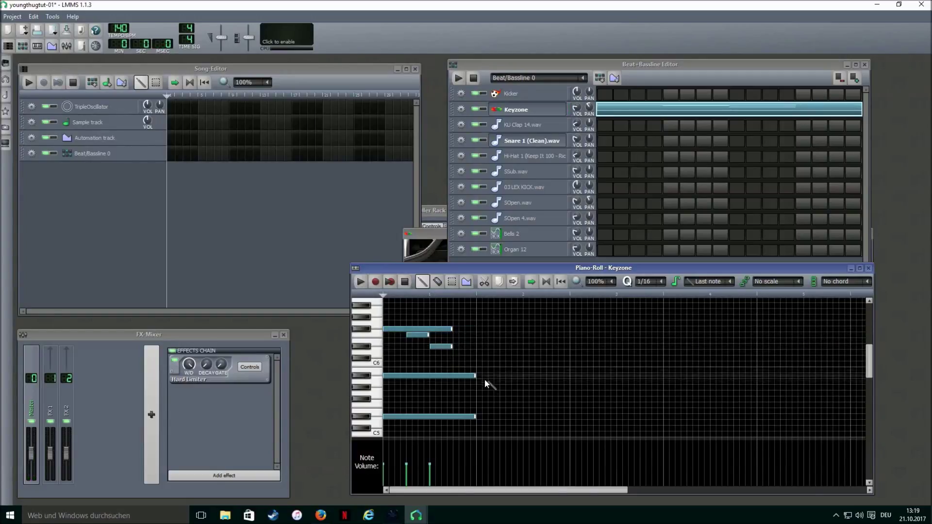
{"action": "left_click_drag", "start_coordinate": [477, 375], "coordinate": [451, 376]}
{"action": "right_click", "coordinate": [388, 416]}
{"action": "left_click", "coordinate": [387, 416]}
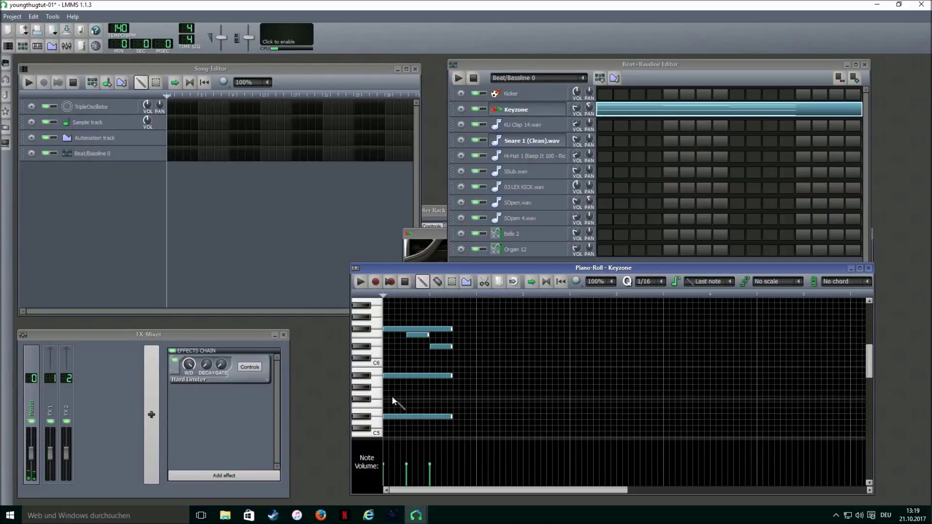
- Add a second chord of two-beat notes D6, A#5 and F5 starting on beat 4 of the first bar
{"action": "left_click", "coordinate": [454, 352]}
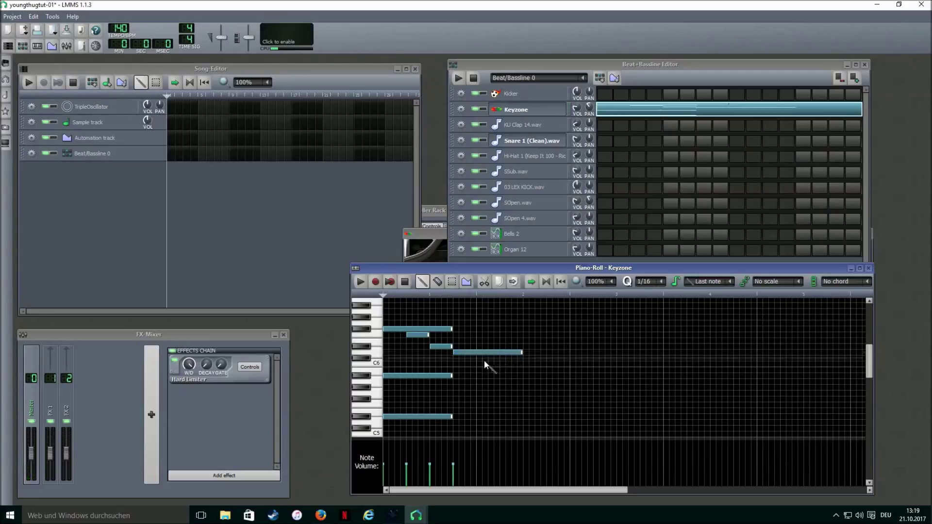
{"action": "left_click_drag", "start_coordinate": [517, 352], "coordinate": [499, 360]}
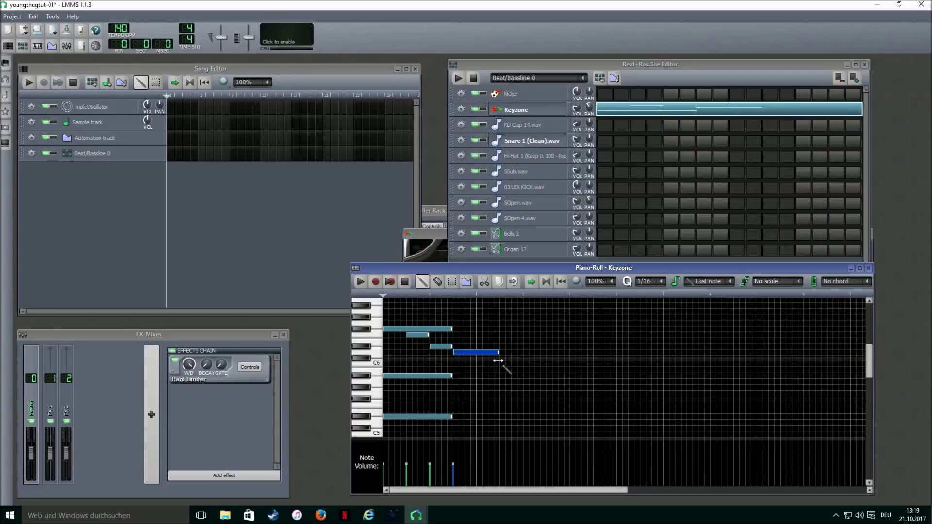
{"action": "left_click", "coordinate": [454, 375]}
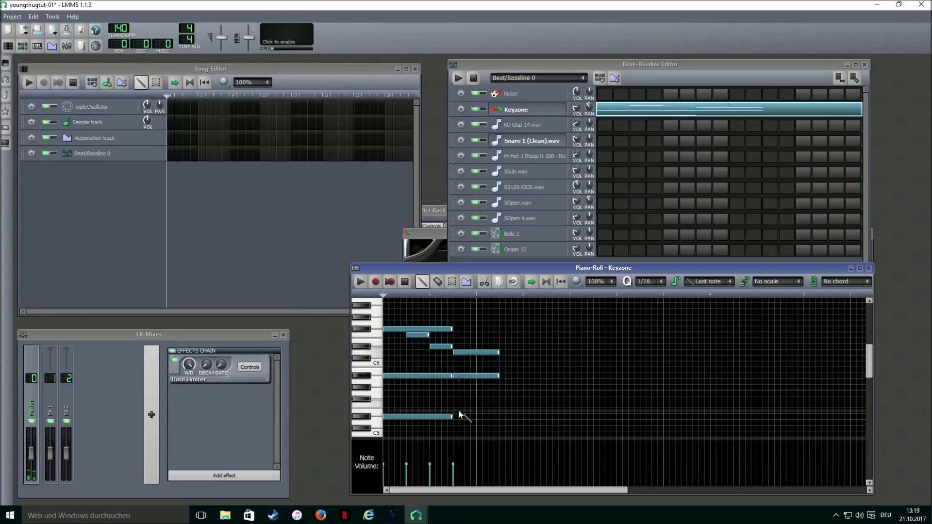
{"action": "left_click", "coordinate": [454, 405]}
- Play back the Keyzone pattern twice to check the first two chords
{"action": "left_click", "coordinate": [360, 282]}
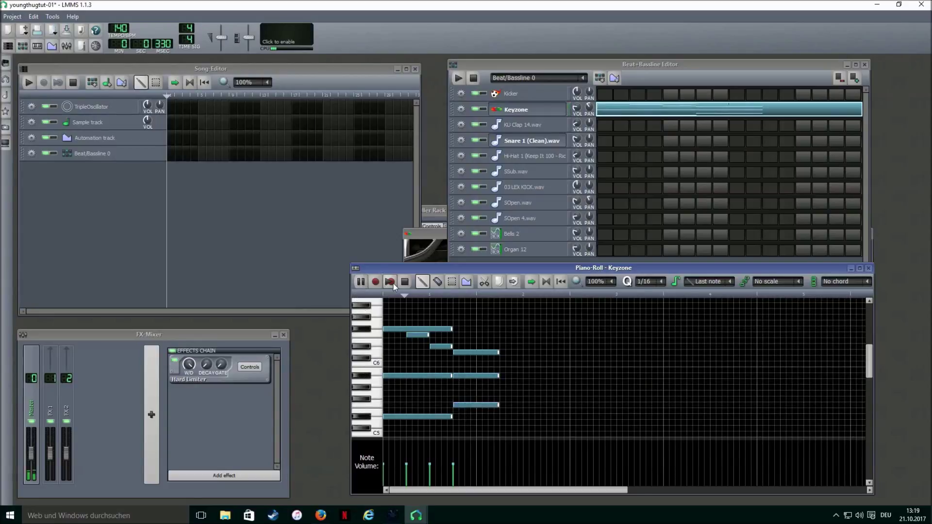
{"action": "left_click", "coordinate": [404, 283]}
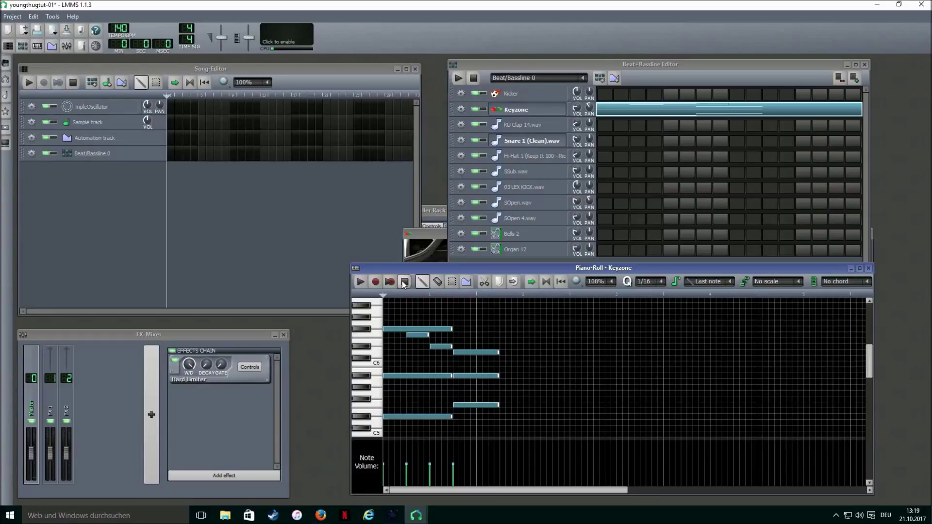
{"action": "left_click", "coordinate": [360, 283]}
{"action": "left_click", "coordinate": [405, 284]}
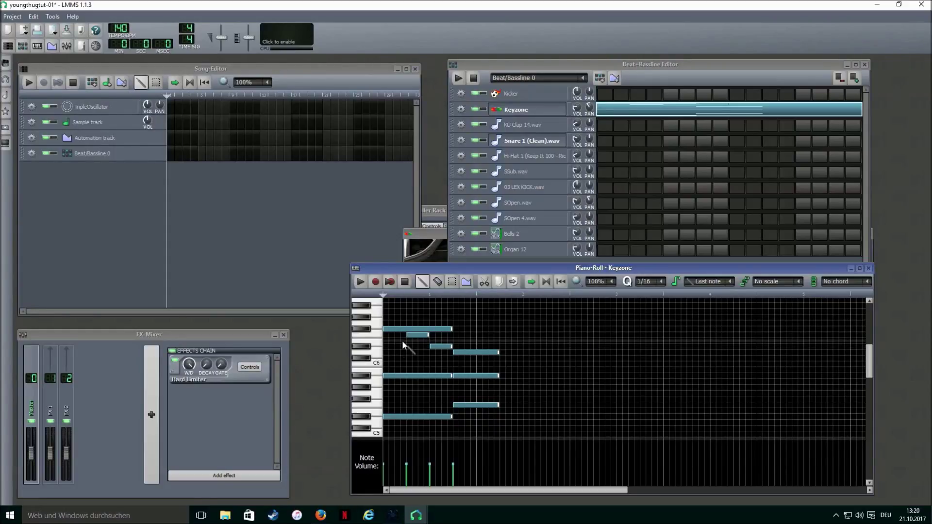
- Add a third chord of three-beat notes D#6, F#5 and D#5 right after the second chord, and play the pattern back
{"action": "left_click", "coordinate": [501, 346]}
{"action": "mouse_move", "coordinate": [548, 346]}
{"action": "left_mouse_down"}
{"action": "mouse_move", "coordinate": [578, 358]}
{"action": "mouse_move", "coordinate": [551, 356]}
{"action": "left_mouse_up"}
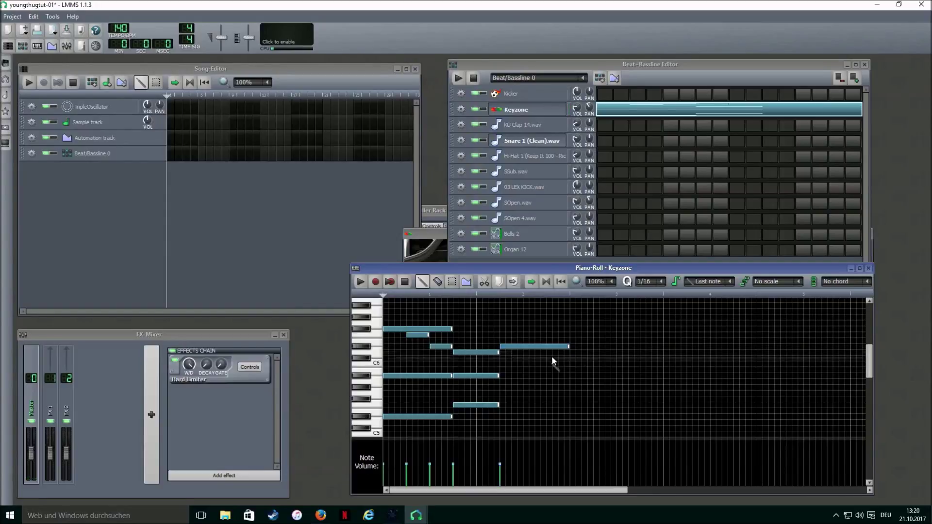
{"action": "left_click", "coordinate": [502, 399]}
{"action": "left_click", "coordinate": [503, 417]}
{"action": "key", "text": "space"}
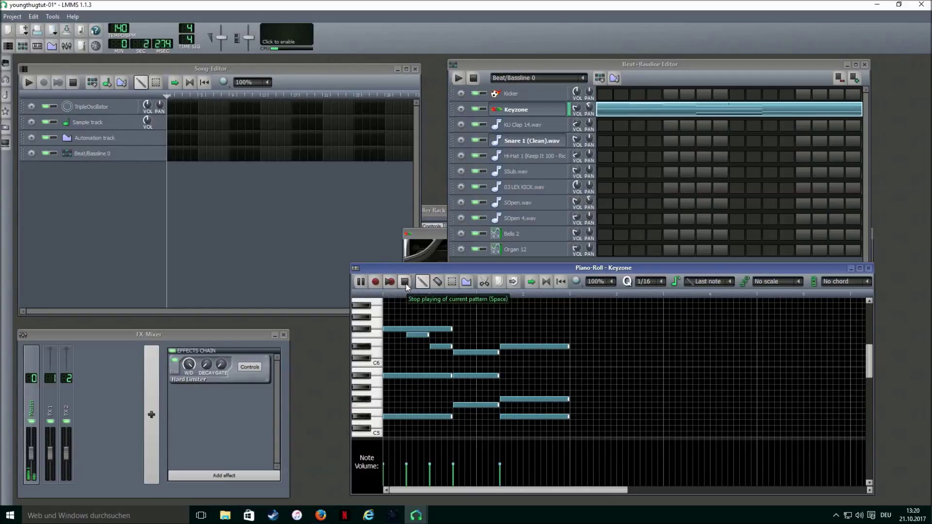
{"action": "left_click", "coordinate": [405, 282]}
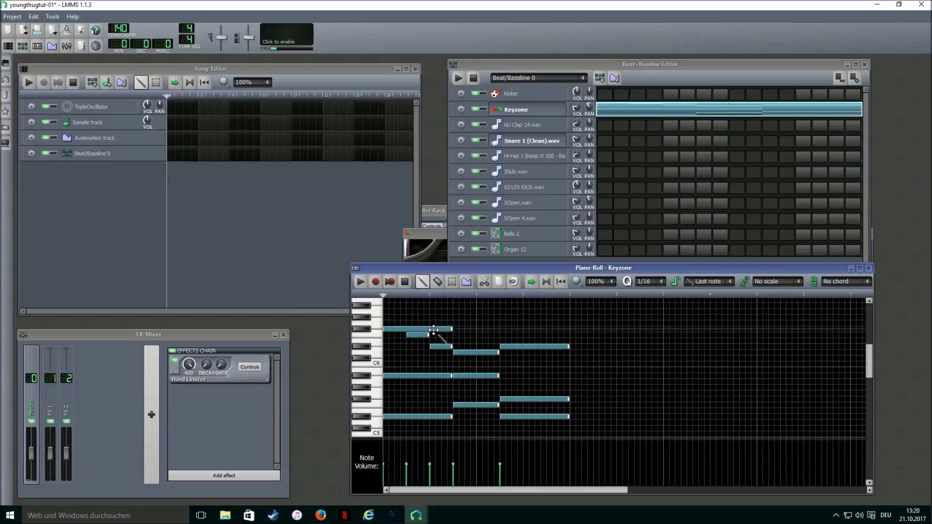
- Copy all notes of the two-bar chord progression and paste the duplicate at the start of the third bar
{"action": "left_click", "coordinate": [451, 281]}
{"action": "key", "text": "ctrl+a"}
{"action": "key", "text": "ctrl+c"}
{"action": "key", "text": "ctrl+v"}
{"action": "key", "text": "shift+d"}
{"action": "left_click_drag", "start_coordinate": [520, 328], "coordinate": [552, 342]}
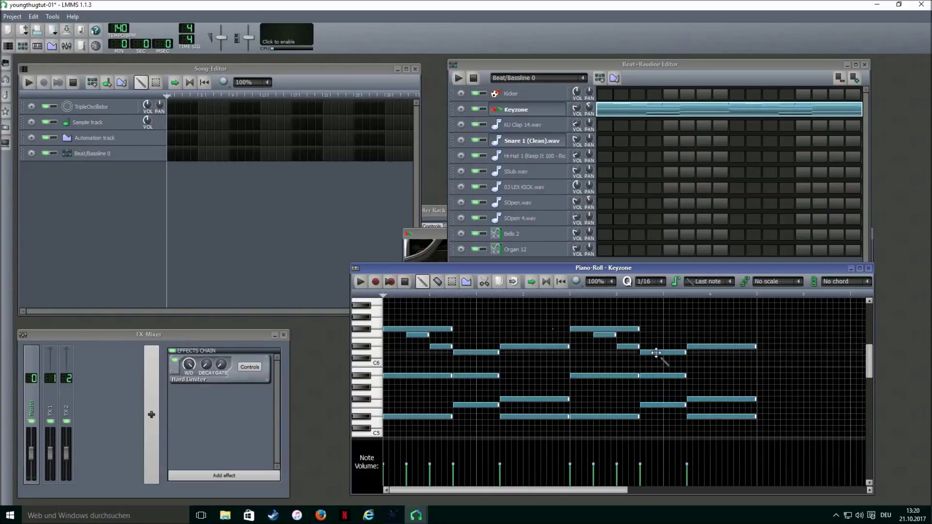
- Change the copied second chord in bar 3 to G#6, D6 and F5 by raising D6, re-adding it and deleting A#5, then play the pattern
{"action": "left_click_drag", "start_coordinate": [656, 353], "coordinate": [656, 320]}
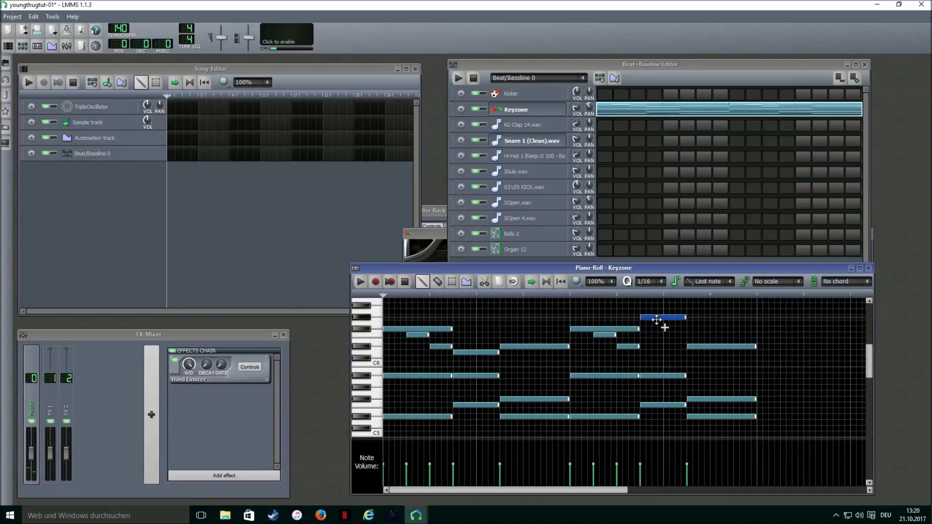
{"action": "left_click", "coordinate": [656, 316]}
{"action": "left_click", "coordinate": [649, 353]}
{"action": "right_click", "coordinate": [652, 376]}
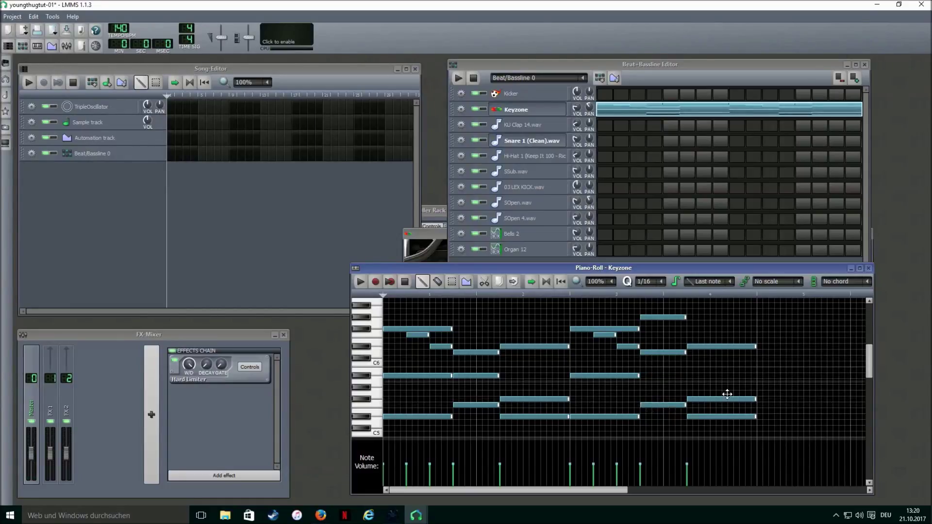
{"action": "left_click", "coordinate": [665, 405]}
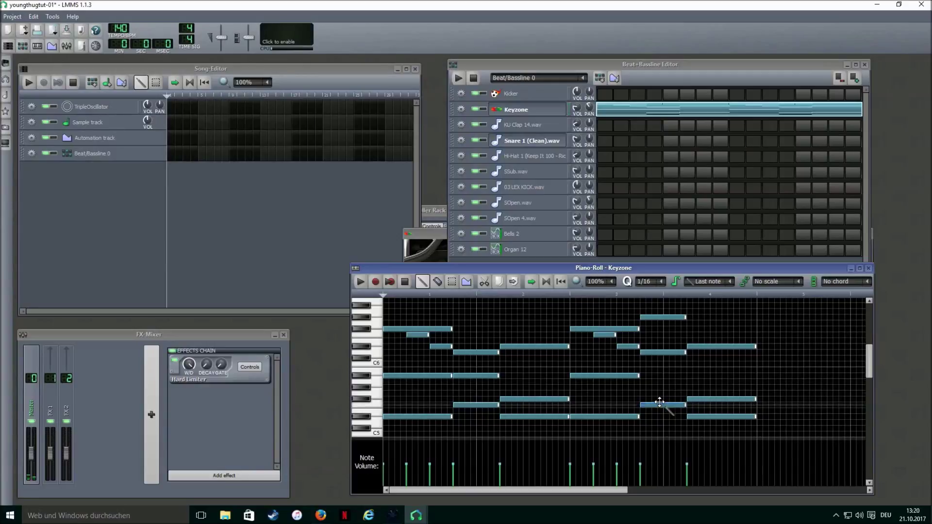
{"action": "left_click", "coordinate": [361, 281]}
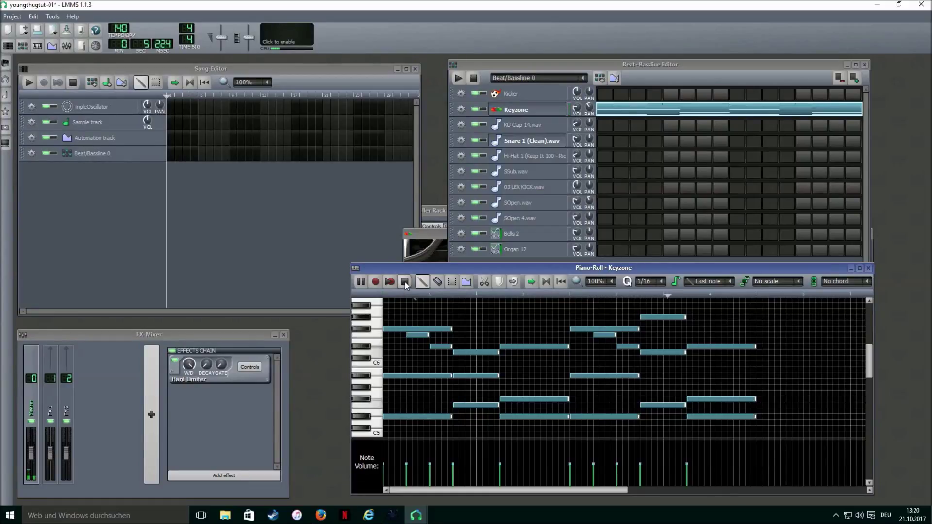
{"action": "left_click", "coordinate": [404, 282]}
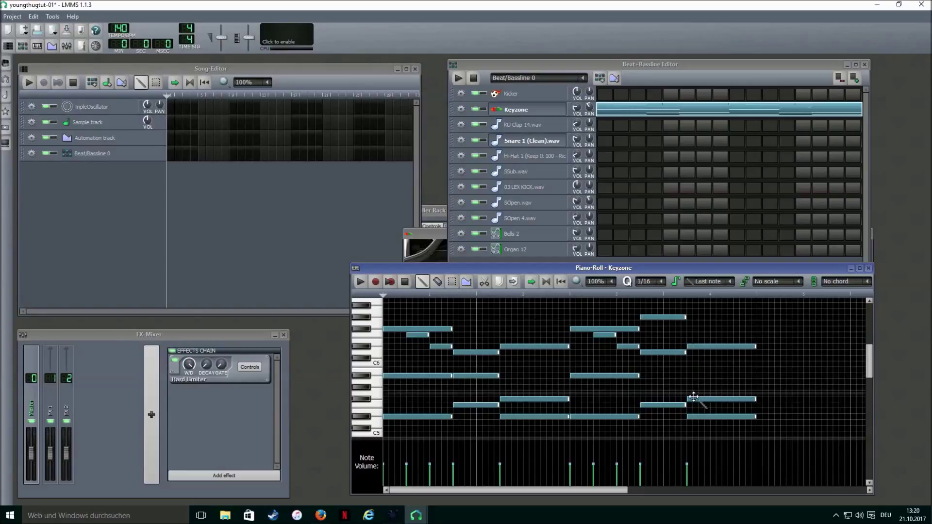
- Move the lowest note of the last chord, in bar 4, from D#5 up to A#5 and play the pattern back
{"action": "left_click", "coordinate": [691, 418]}
{"action": "left_click_drag", "start_coordinate": [691, 418], "coordinate": [692, 377]}
{"action": "key", "text": "space"}
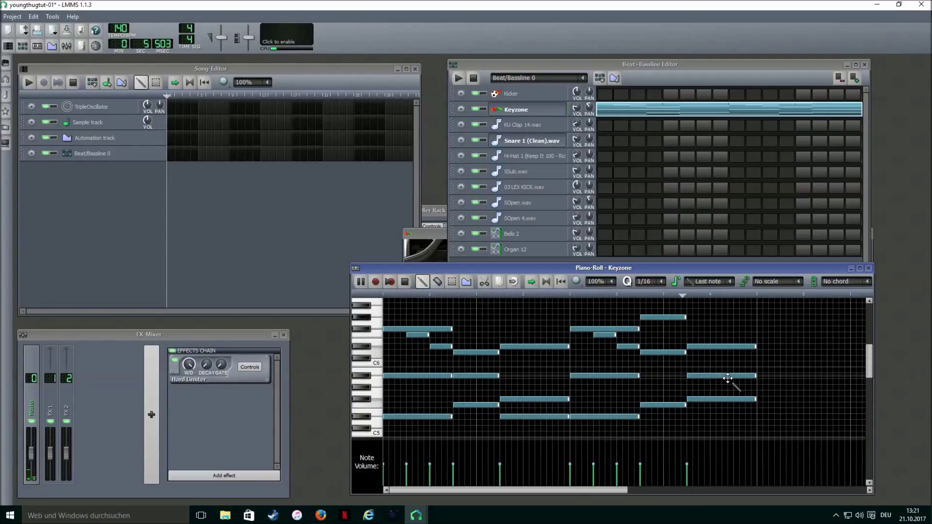
{"action": "left_click", "coordinate": [404, 282]}
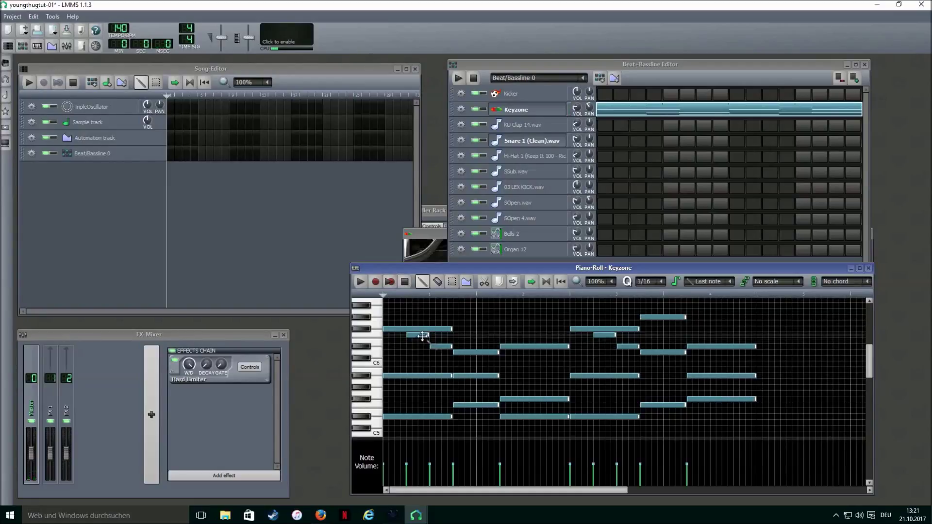
- Add one-beat F6 notes on the last beats of bars 2 and 4, and play the pattern back
{"action": "left_click_drag", "start_coordinate": [422, 335], "coordinate": [558, 335]}
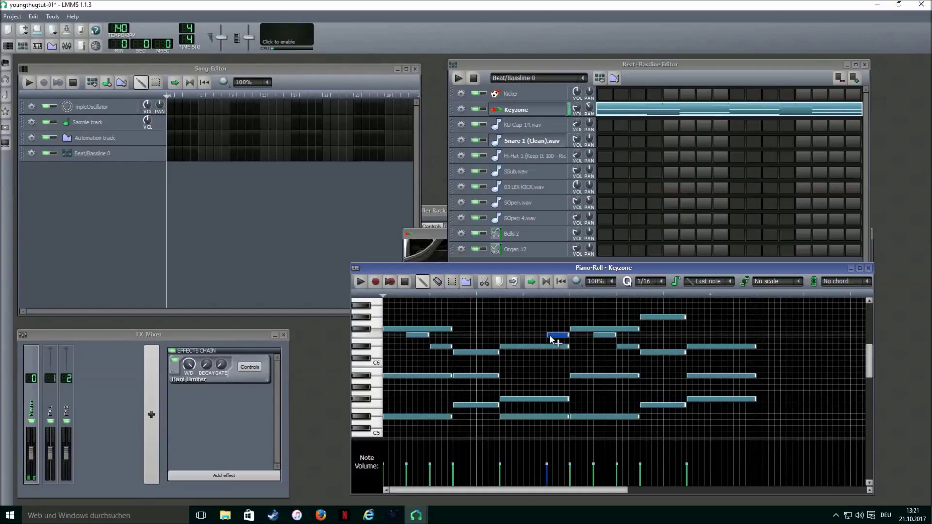
{"action": "left_click", "coordinate": [735, 335]}
{"action": "left_click_drag", "start_coordinate": [735, 334], "coordinate": [742, 334]}
{"action": "key", "text": "space"}
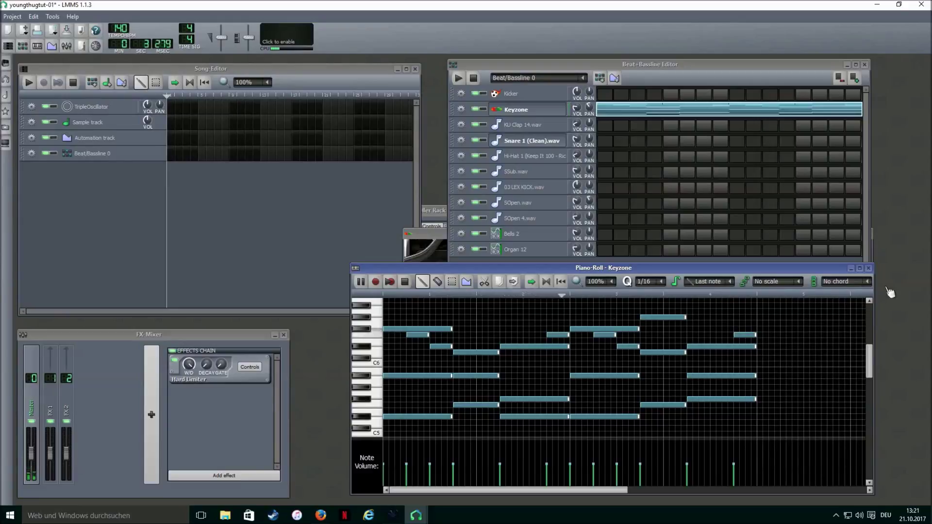
{"action": "scroll", "coordinate": [472, 337], "scroll_direction": "up", "scroll_amount": 2}
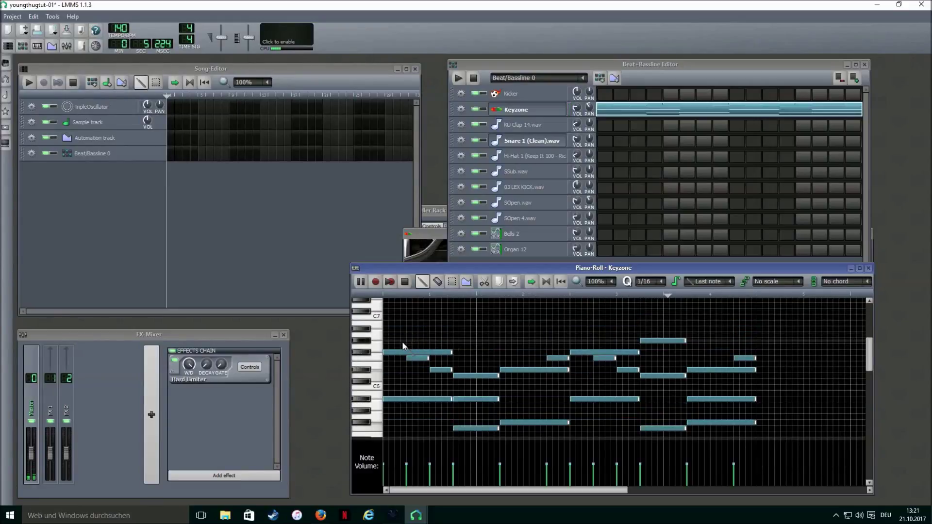
{"action": "left_click", "coordinate": [406, 283]}
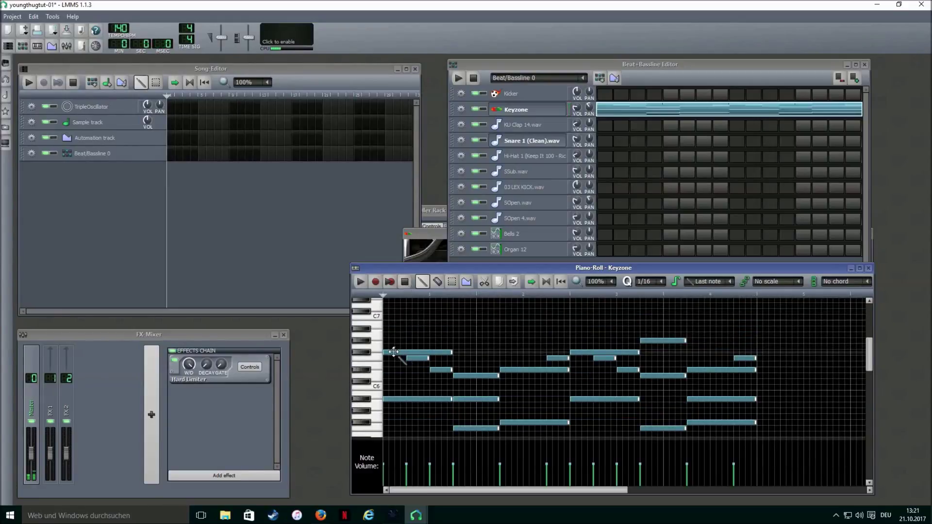
- Start a high melody with a D#7 at the beginning of bar 1, play it back and shorten it to two beats
{"action": "scroll", "coordinate": [395, 329], "scroll_direction": "up", "scroll_amount": 2}
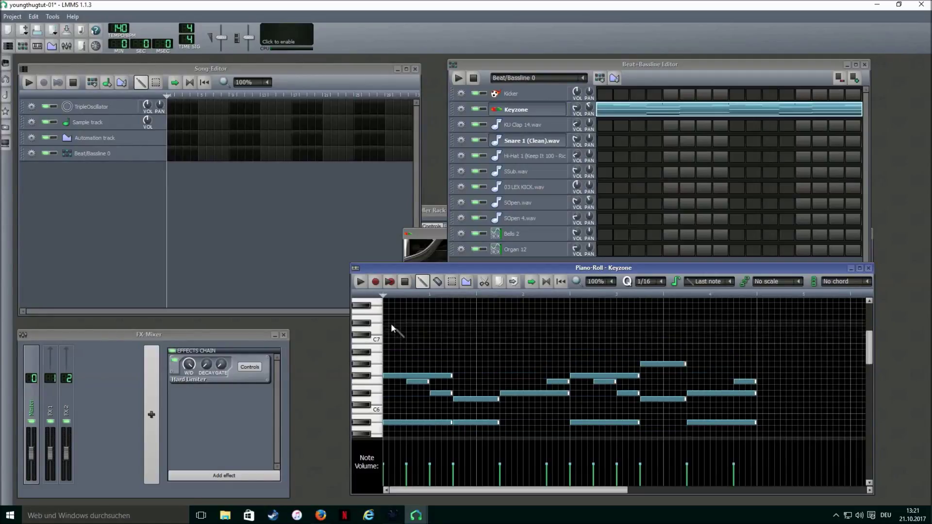
{"action": "left_click", "coordinate": [391, 323]}
{"action": "left_click", "coordinate": [360, 283]}
{"action": "left_click", "coordinate": [360, 282]}
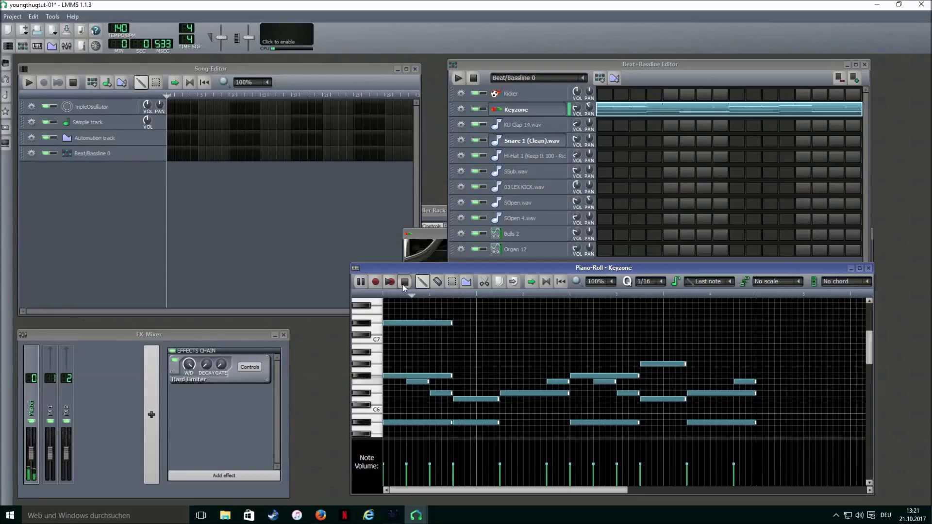
{"action": "left_click_drag", "start_coordinate": [451, 323], "coordinate": [429, 322]}
- Add a one-beat A#7 on beat 3 and a two-beat G#7 on beat 4 of bar 1, checking them with playback
{"action": "scroll", "coordinate": [433, 318], "scroll_direction": "up", "scroll_amount": 2}
{"action": "left_click", "coordinate": [430, 352]}
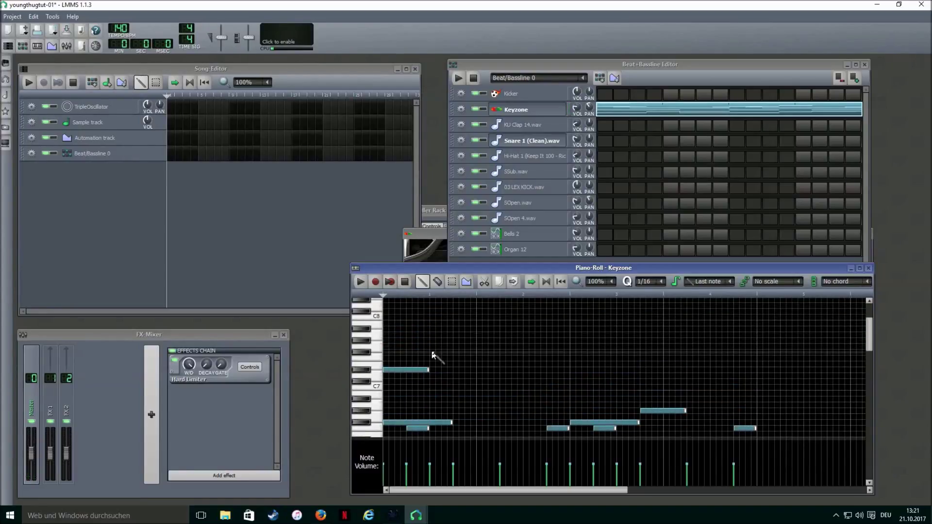
{"action": "left_click_drag", "start_coordinate": [434, 356], "coordinate": [436, 330]}
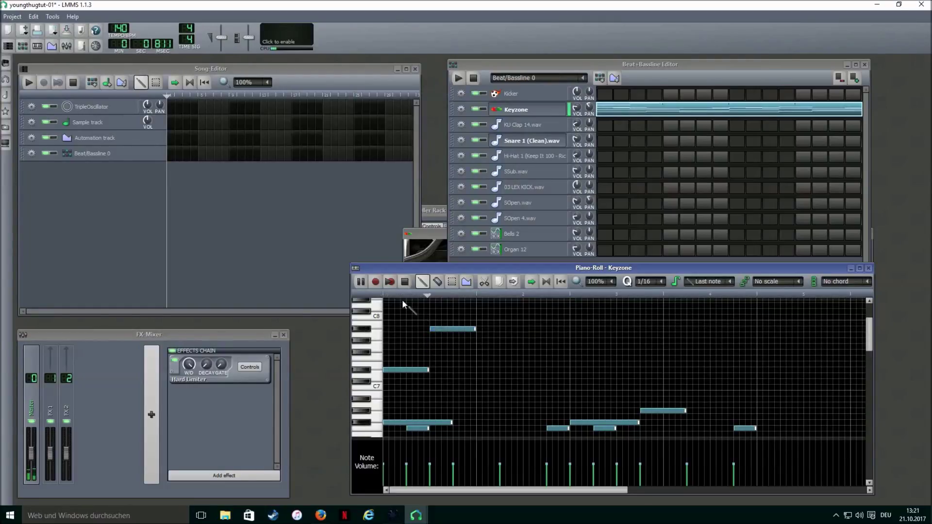
{"action": "left_click_drag", "start_coordinate": [475, 329], "coordinate": [453, 330]}
{"action": "left_click", "coordinate": [456, 339]}
{"action": "key", "text": "space"}
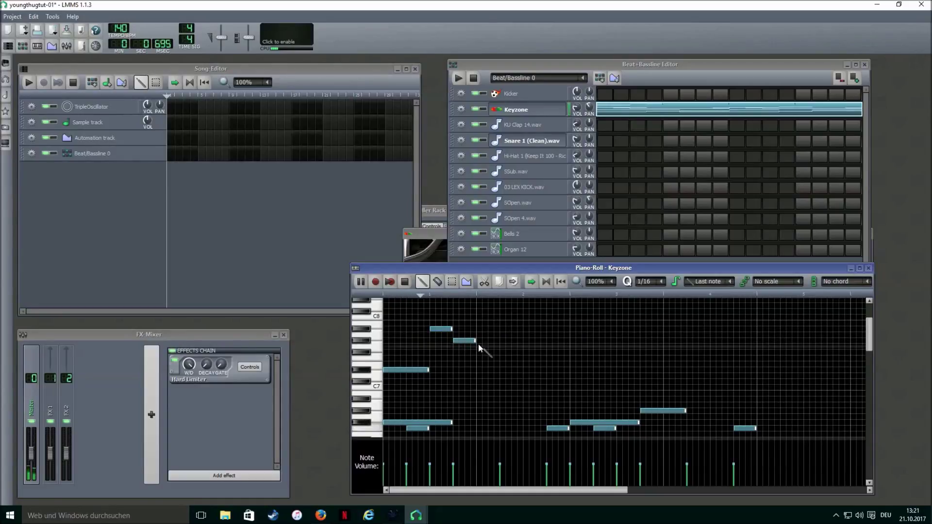
{"action": "left_click_drag", "start_coordinate": [475, 341], "coordinate": [499, 341]}
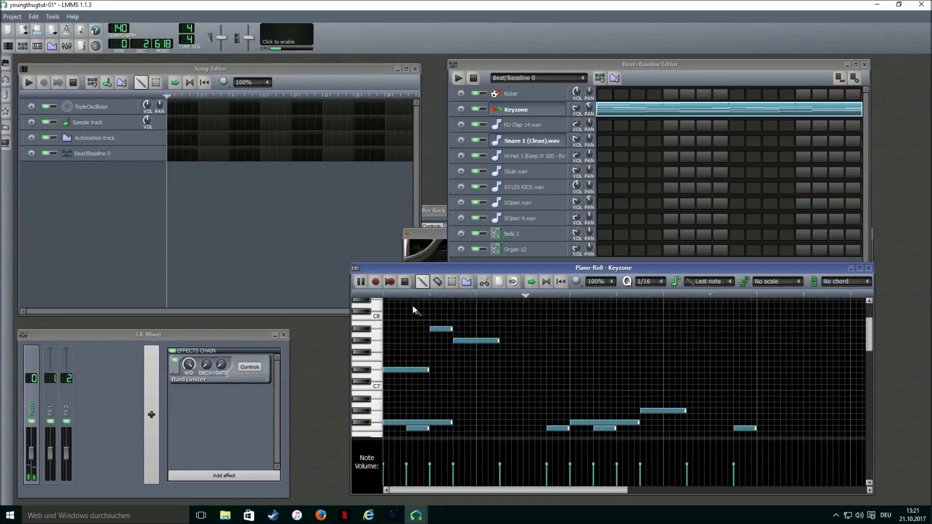
{"action": "left_click", "coordinate": [405, 282]}
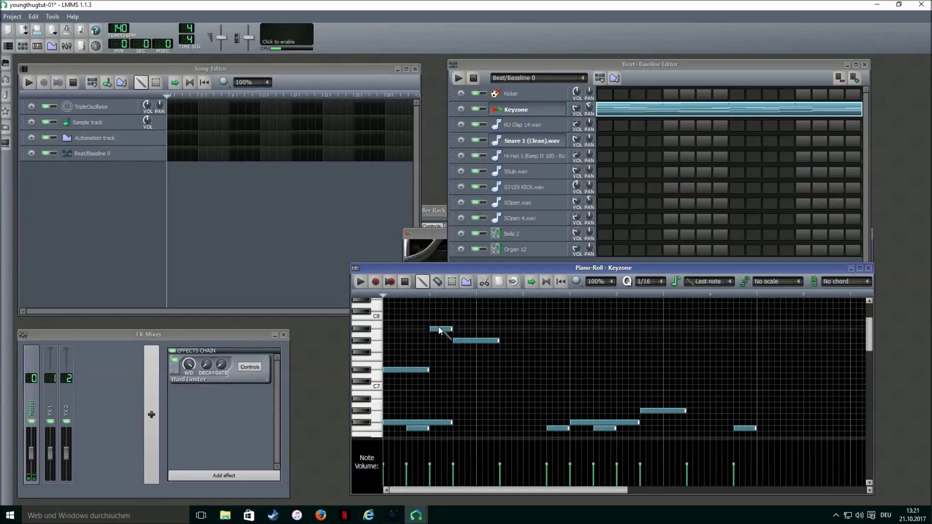
- Add a one-beat F#7 on beat 2 and a two-beat F7 on beat 3 of bar 2, and play the melody
{"action": "left_click", "coordinate": [500, 352]}
{"action": "left_click", "coordinate": [529, 358]}
{"action": "key", "text": "space"}
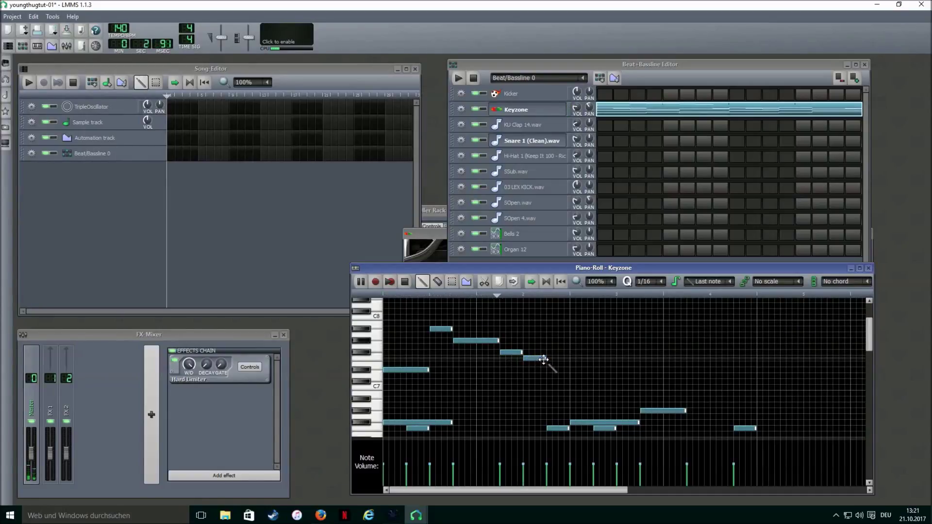
{"action": "left_click_drag", "start_coordinate": [546, 359], "coordinate": [571, 362]}
{"action": "left_click", "coordinate": [405, 282]}
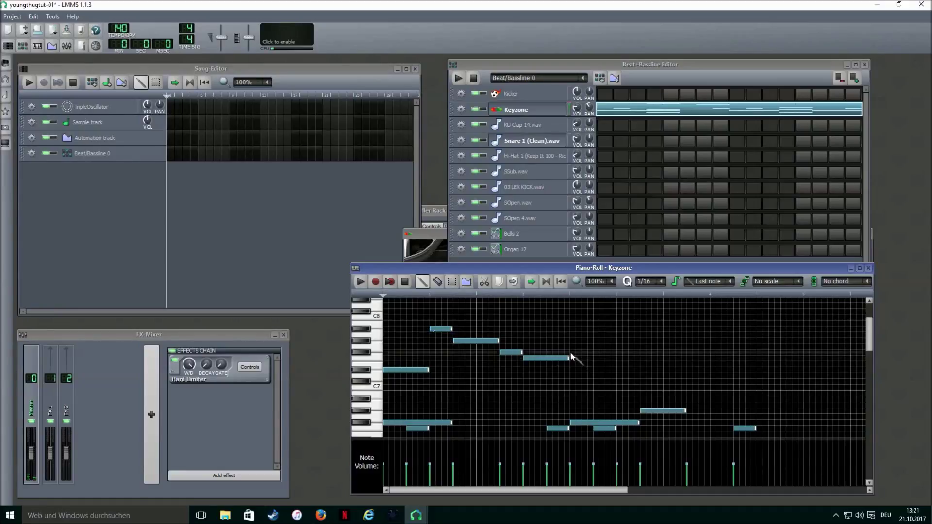
- Fill bar 3 with one-beat D#7, F7 and A#7 notes followed by a two-beat G#7 on beat 4, and play it back
{"action": "left_click", "coordinate": [595, 358]}
{"action": "left_click", "coordinate": [616, 330]}
{"action": "left_click_drag", "start_coordinate": [621, 331], "coordinate": [626, 331]}
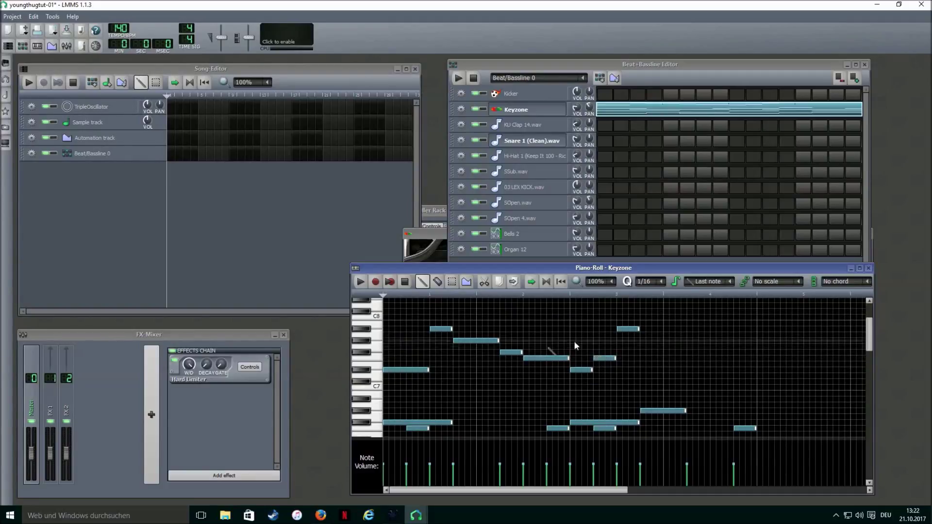
{"action": "left_click", "coordinate": [641, 341]}
{"action": "key", "text": "space"}
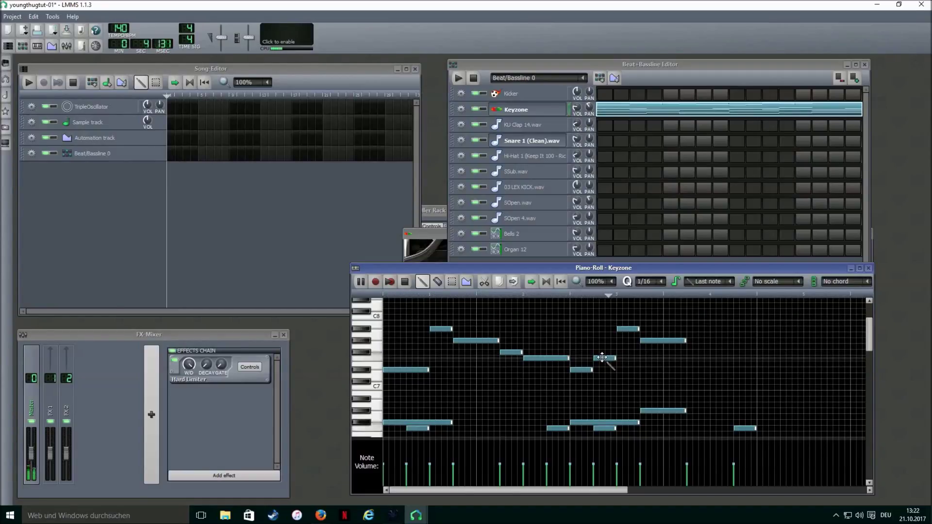
{"action": "left_click", "coordinate": [404, 282]}
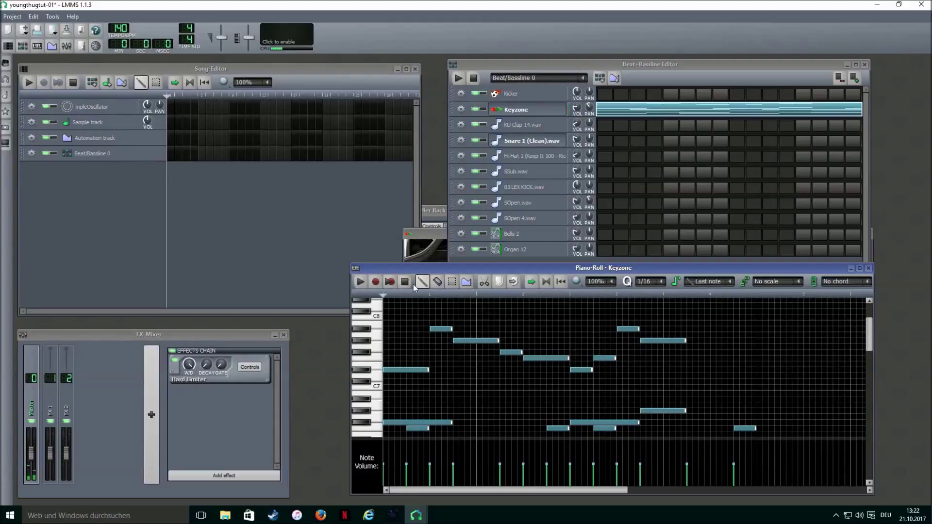
- Finish the melody in bar 4 with one-beat F#7, F7 and G#7 notes on beats 2 to 4, and play it back
{"action": "left_click", "coordinate": [688, 352]}
{"action": "left_click", "coordinate": [711, 358]}
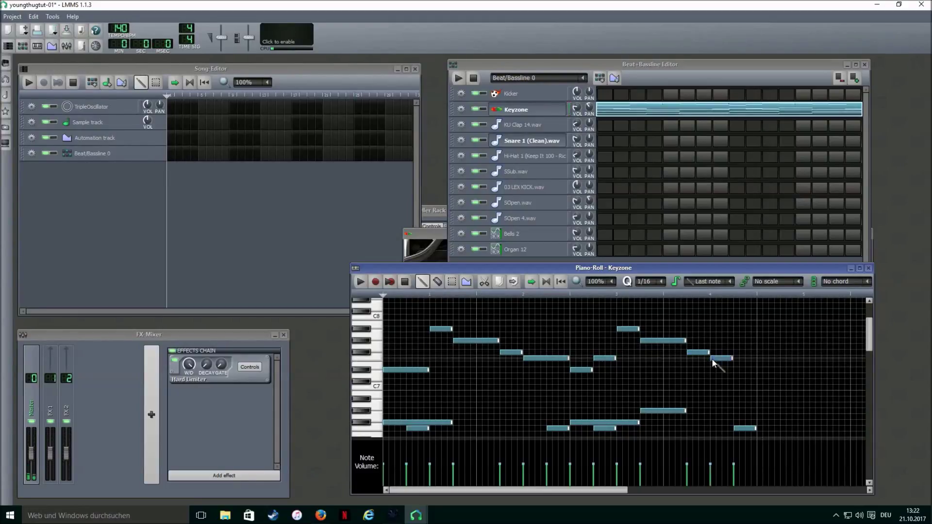
{"action": "left_click", "coordinate": [735, 340]}
{"action": "key", "text": "space"}
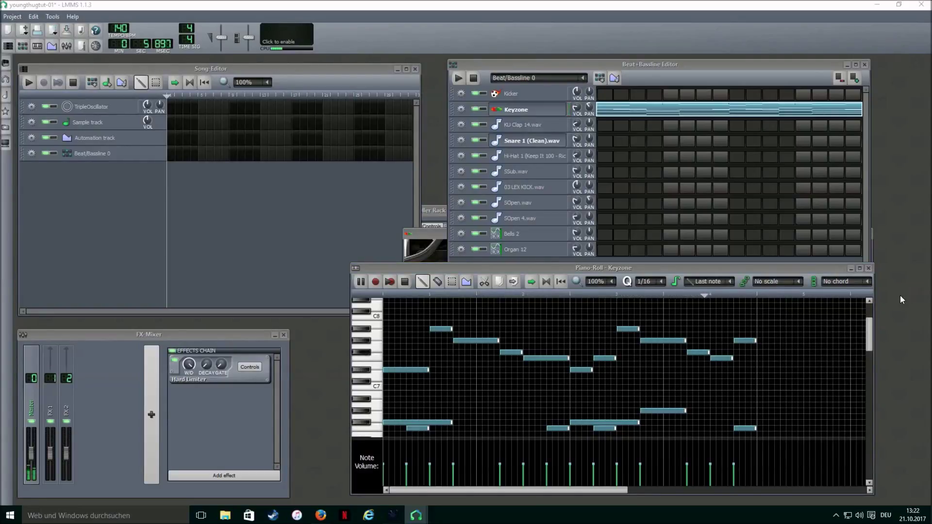
{"action": "left_click", "coordinate": [474, 79]}
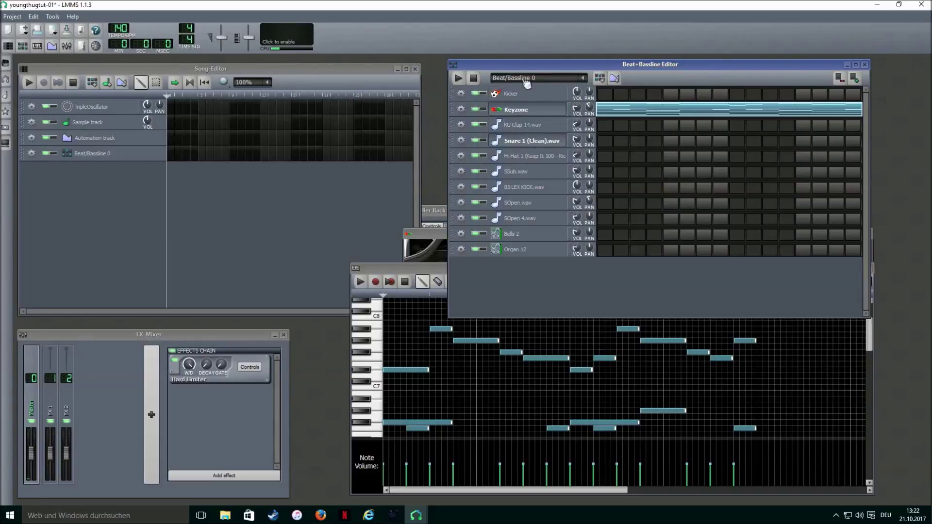
- Add a second beat/bassline and fill the first 16 bars of the song with Beat/Bassline 0
{"action": "left_click", "coordinate": [596, 81]}
{"action": "left_click_drag", "start_coordinate": [176, 154], "coordinate": [298, 172]}
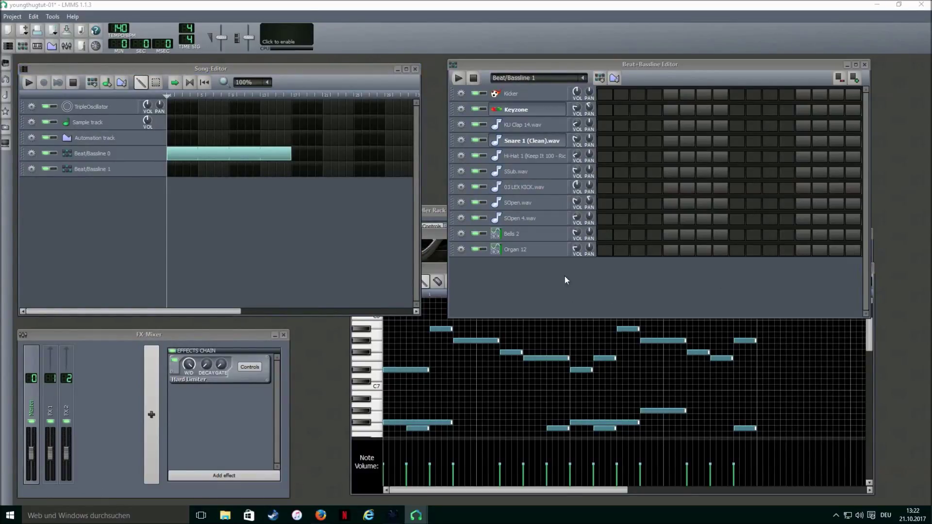
- Open the Bells 2 pattern of Beat/Bassline 1 in the piano roll and add a three-beat A#6 at its start
{"action": "right_click", "coordinate": [618, 237]}
{"action": "left_click", "coordinate": [635, 240]}
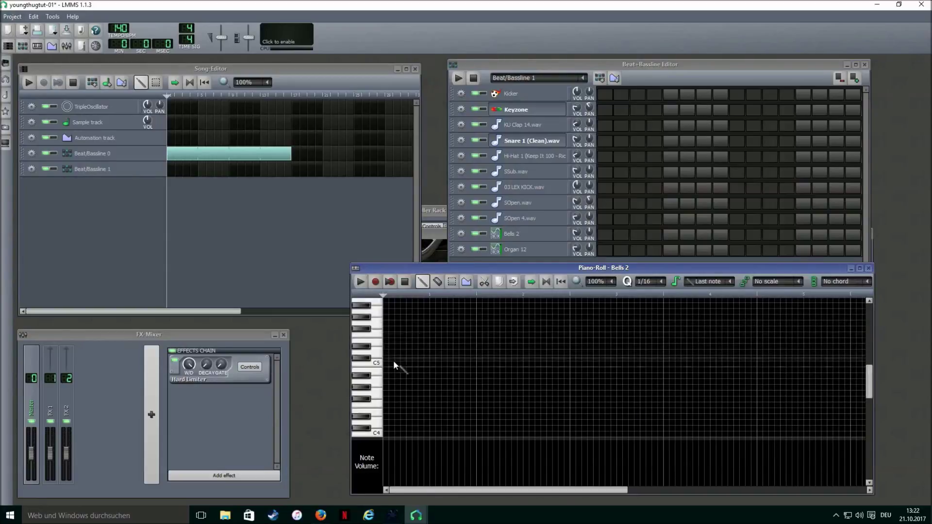
{"action": "scroll", "coordinate": [400, 343], "scroll_direction": "up", "scroll_amount": 4}
{"action": "left_click", "coordinate": [393, 351]}
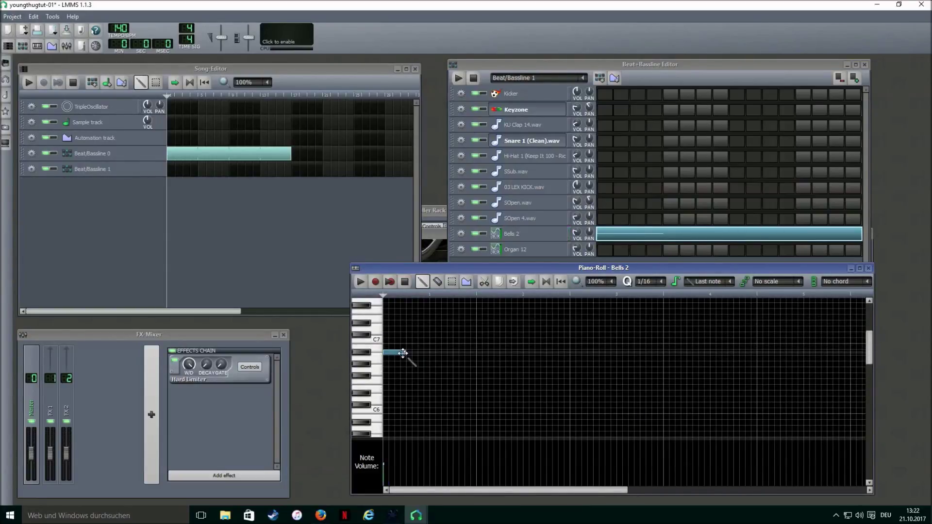
{"action": "left_click_drag", "start_coordinate": [407, 351], "coordinate": [454, 359]}
- Fill the first 16 bars of the song with Beat/Bassline 1 and play the song to hear the bells with the piano
{"action": "left_click", "coordinate": [170, 170]}
{"action": "key", "text": "space"}
{"action": "left_click", "coordinate": [170, 169]}
{"action": "left_click_drag", "start_coordinate": [173, 172], "coordinate": [173, 172]}
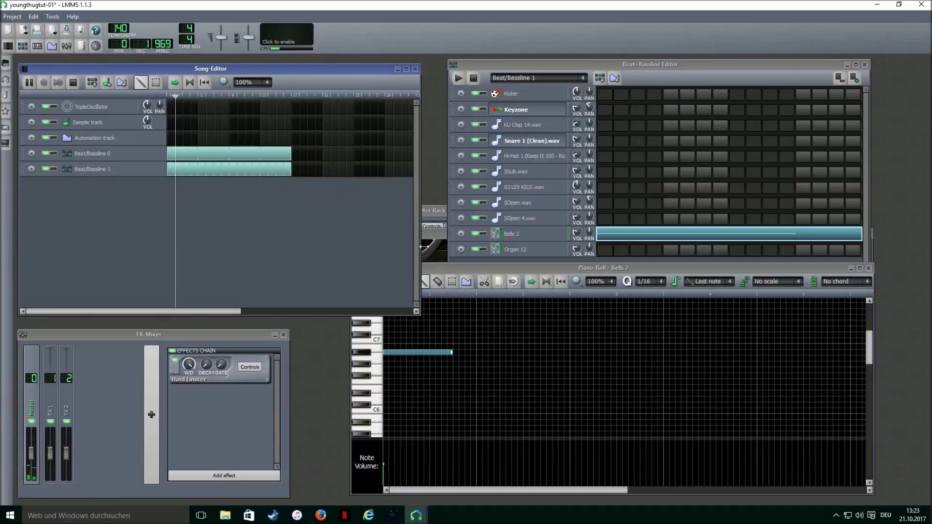
{"action": "left_click", "coordinate": [439, 266]}
{"action": "key", "text": "space"}
- Add a three-beat D#7 to the Bells 2 pattern right after the first note, and play the song to check it
{"action": "left_click", "coordinate": [452, 353]}
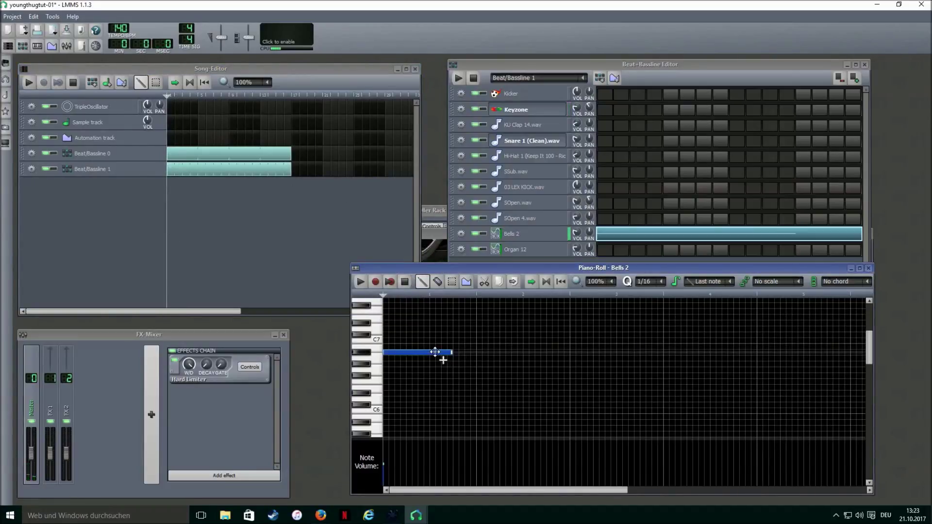
{"action": "left_click", "coordinate": [453, 323]}
{"action": "left_click", "coordinate": [29, 82]}
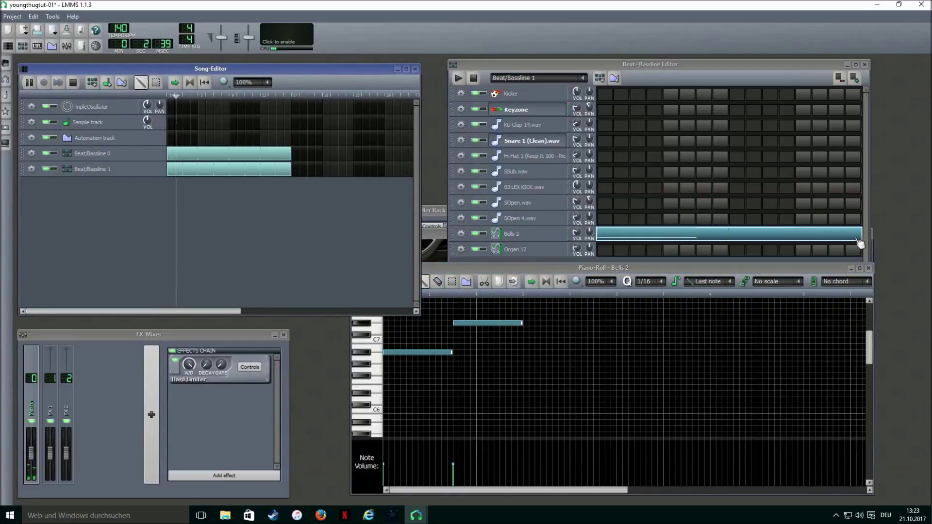
{"action": "left_click", "coordinate": [495, 279]}
{"action": "key", "text": "space"}
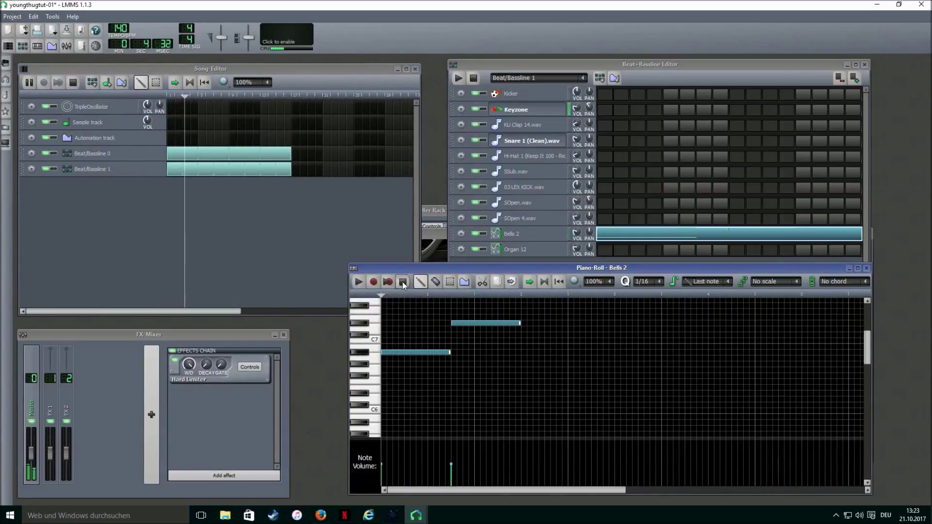
- Add an F#6 on beat 3 of bar 2 in the Bells 2 pattern, play it back and shorten the note to two beats
{"action": "left_click_drag", "start_coordinate": [518, 377], "coordinate": [529, 379]}
{"action": "key", "text": "space"}
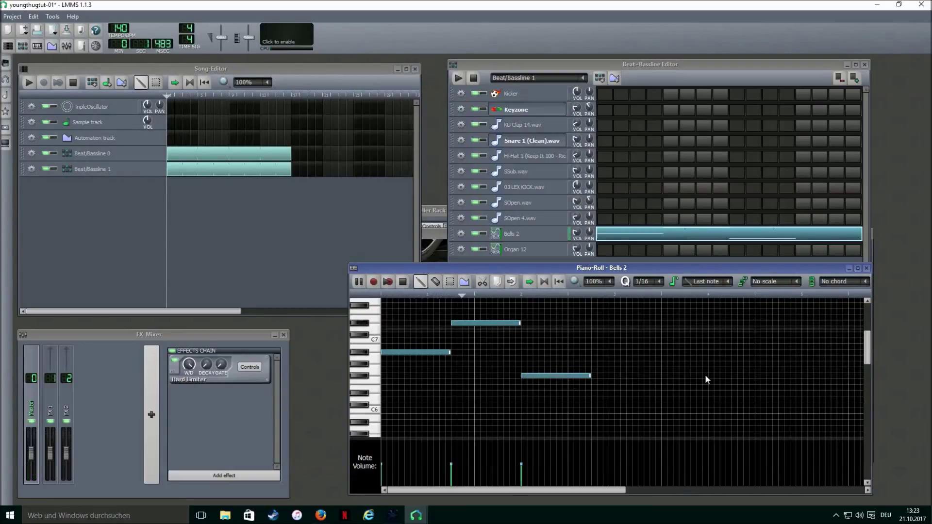
{"action": "left_click", "coordinate": [592, 376]}
{"action": "right_click", "coordinate": [599, 376]}
{"action": "left_click_drag", "start_coordinate": [592, 375], "coordinate": [567, 375]}
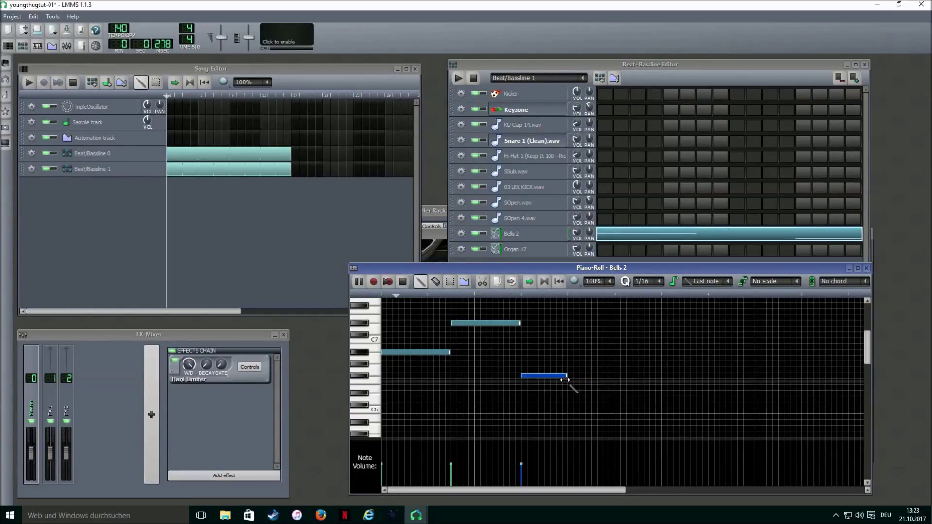
- Fill bars 3 and 4 of the Bells 2 melody with a three-beat A#6, a three-beat F#7 and a two-beat F7, and play the song
{"action": "left_click", "coordinate": [402, 282]}
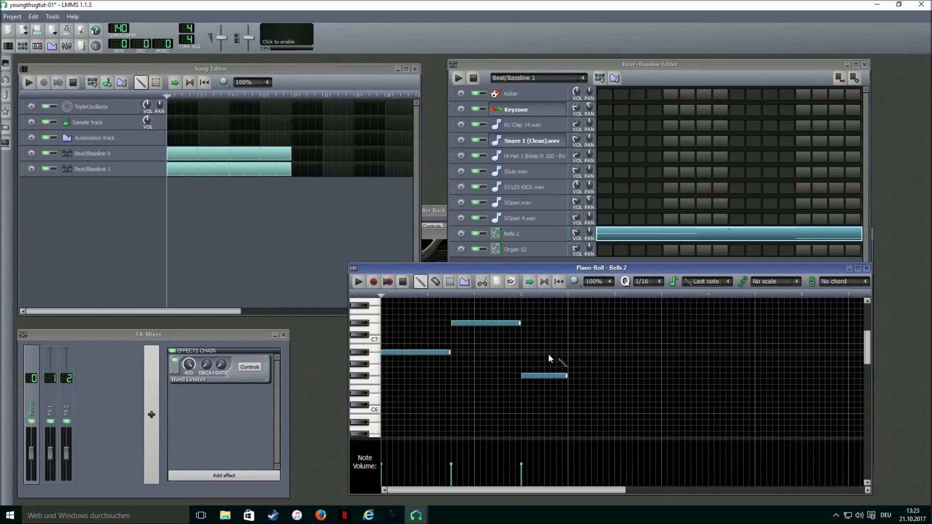
{"action": "left_click", "coordinate": [569, 353]}
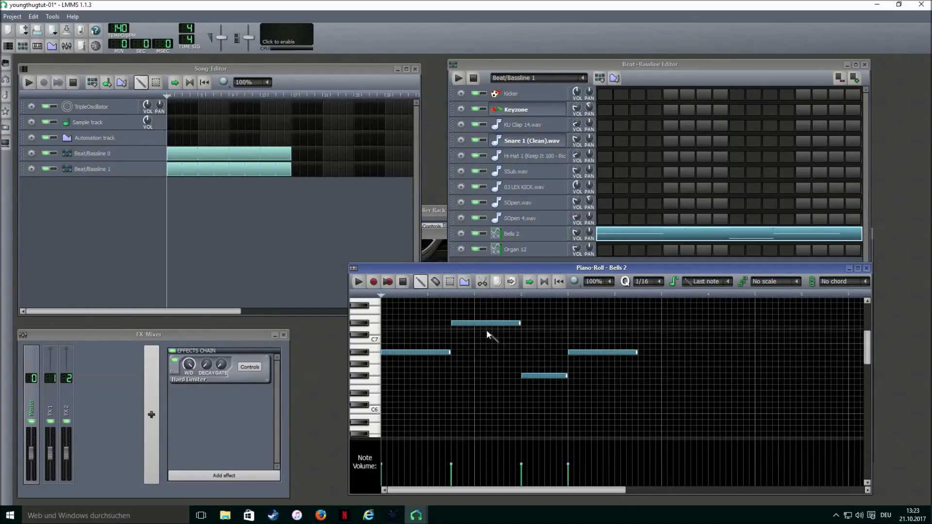
{"action": "left_click", "coordinate": [642, 306]}
{"action": "left_click", "coordinate": [550, 375]}
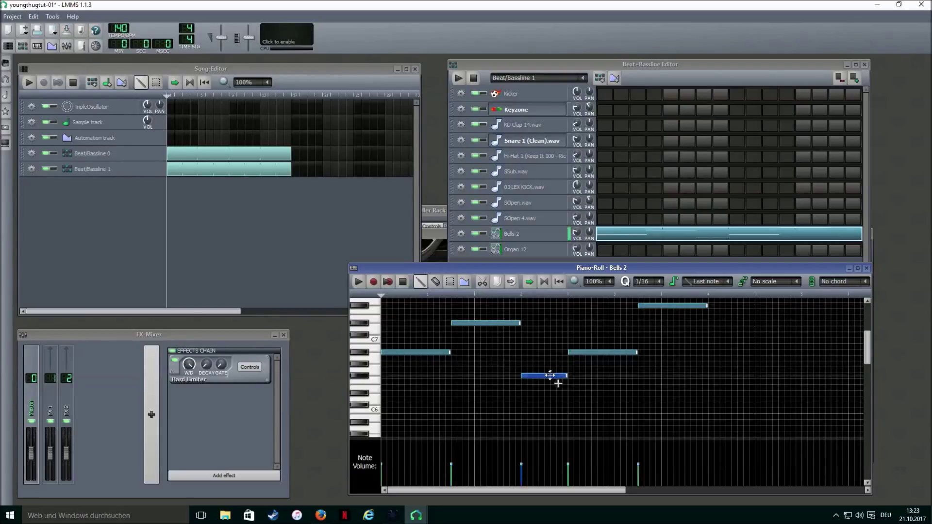
{"action": "left_click", "coordinate": [710, 312]}
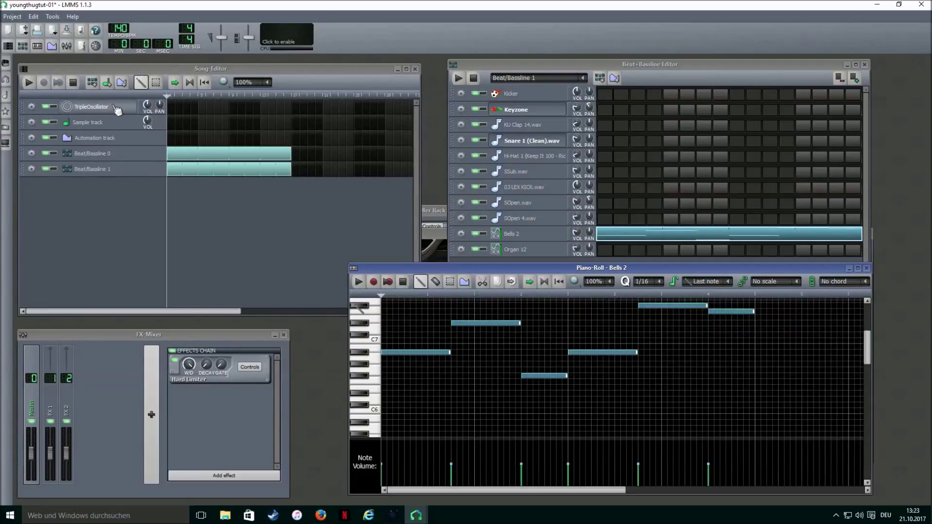
{"action": "left_click", "coordinate": [29, 82]}
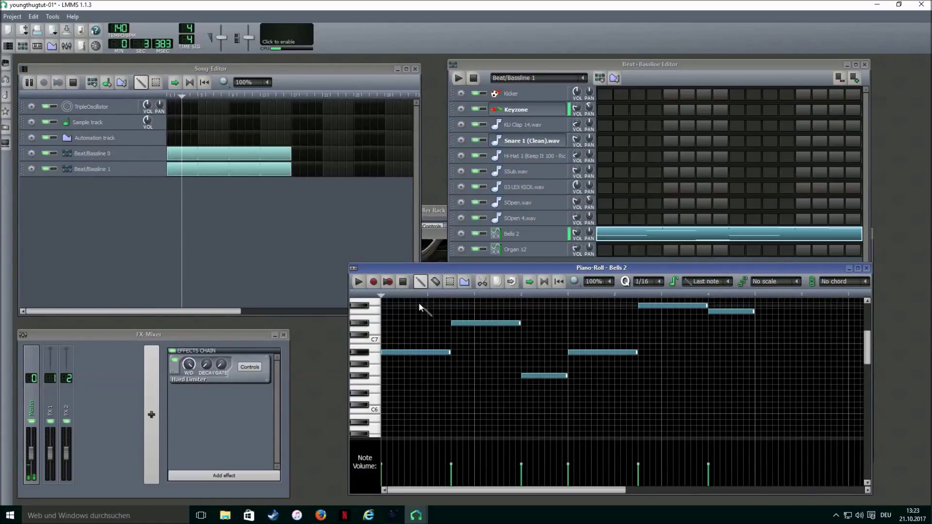
{"action": "scroll", "coordinate": [418, 302], "scroll_direction": "up", "scroll_amount": 4}
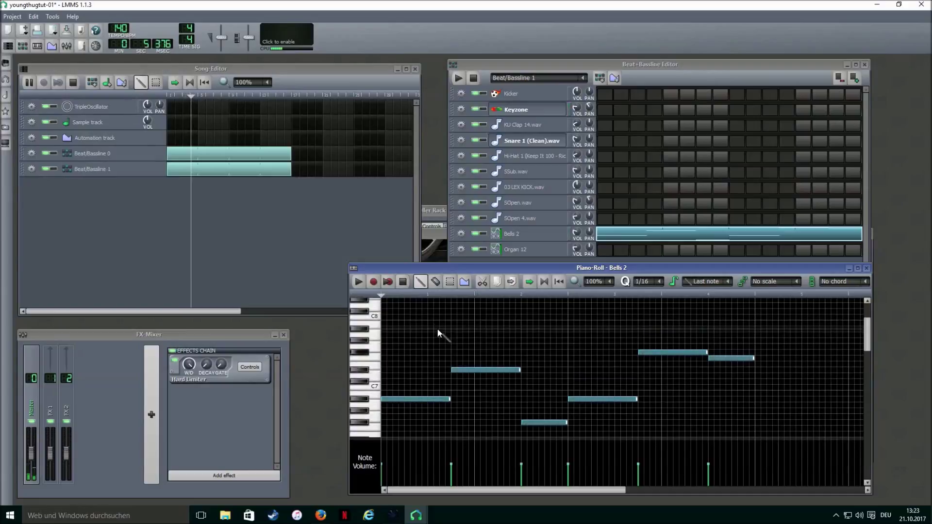
{"action": "left_click", "coordinate": [402, 284]}
- Duplicate all the Bells 2 notes one octave lower and play the song to hear the doubled melody
{"action": "key", "text": "ctrl+a"}
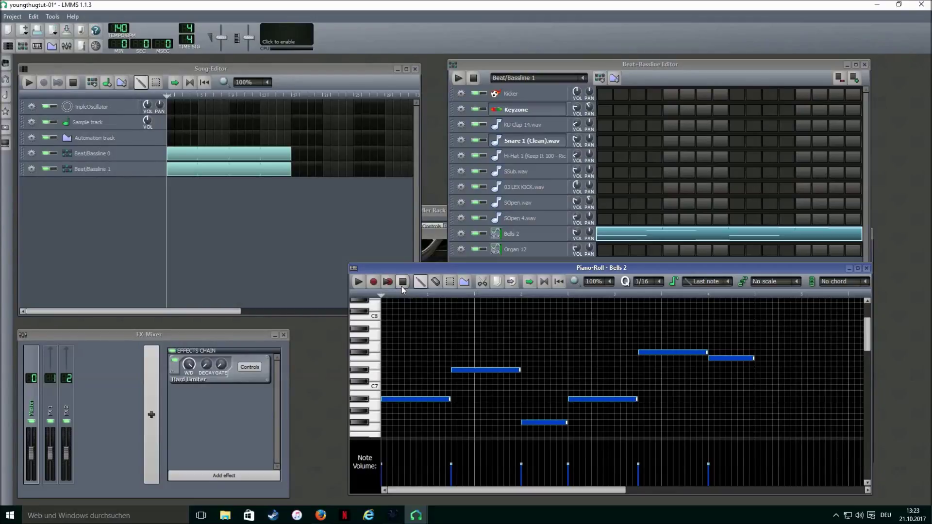
{"action": "key", "text": "Escape"}
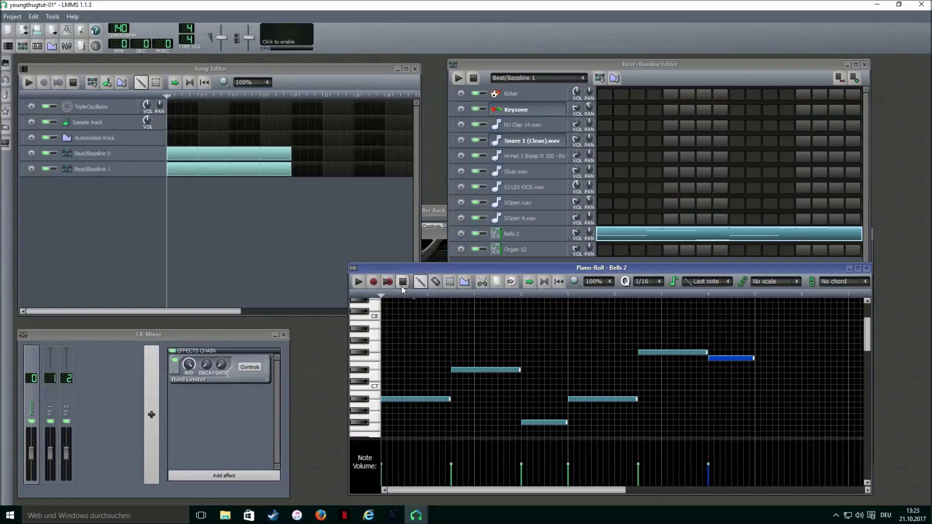
{"action": "key", "text": "ctrl+v"}
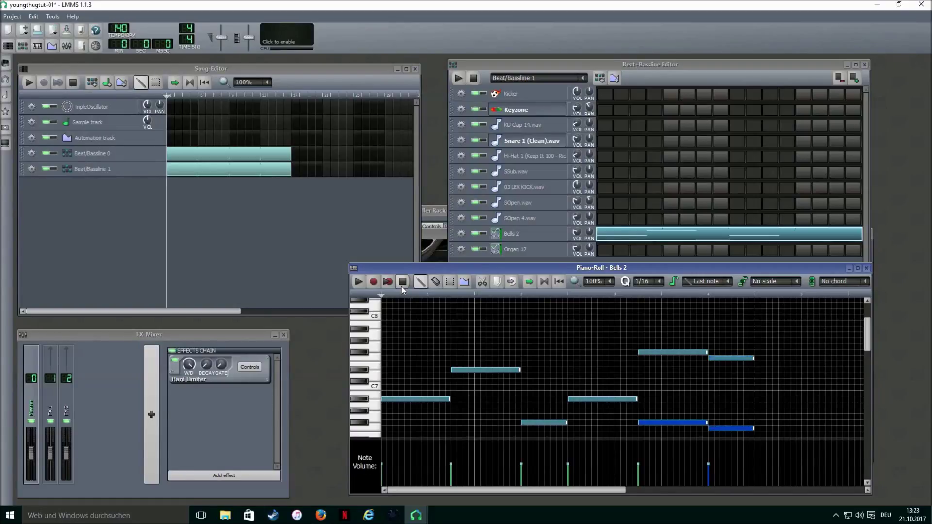
{"action": "key", "text": "Escape"}
{"action": "scroll", "coordinate": [445, 321], "scroll_direction": "down", "scroll_amount": 4}
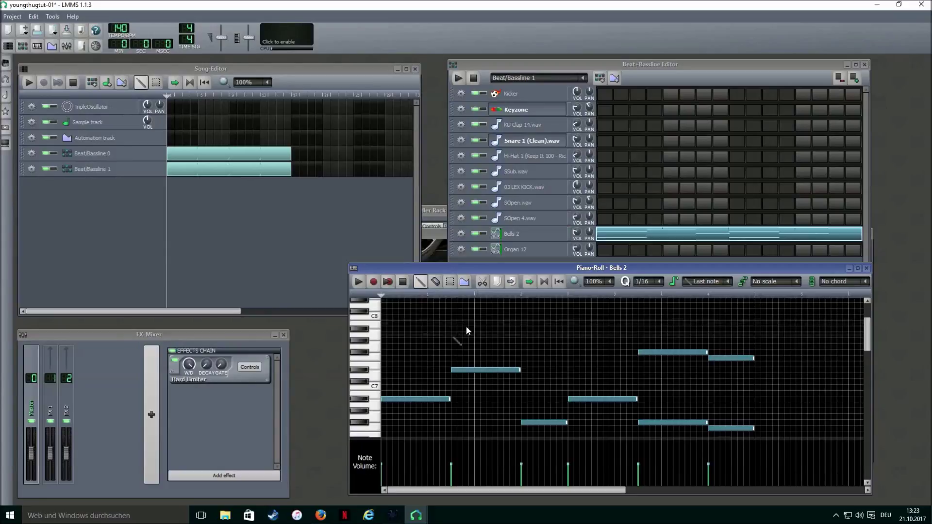
{"action": "left_click", "coordinate": [359, 282]}
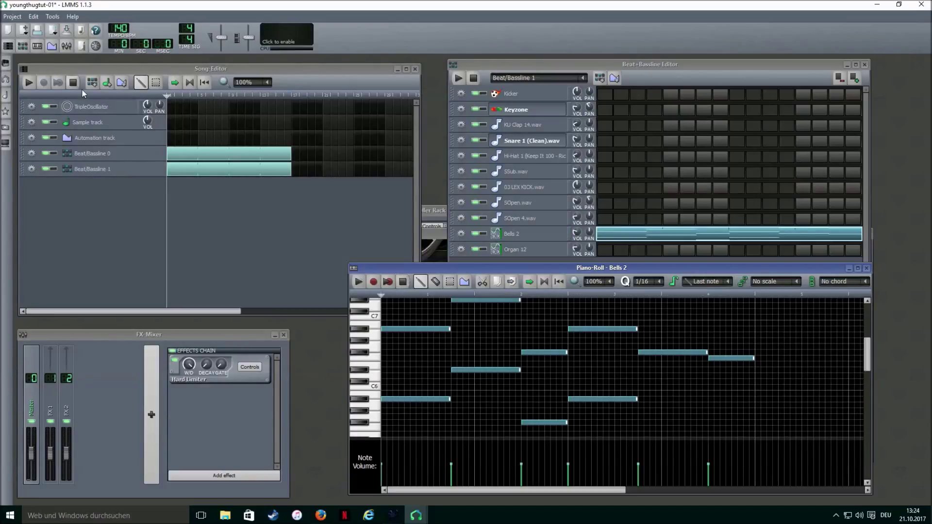
{"action": "left_click", "coordinate": [29, 82]}
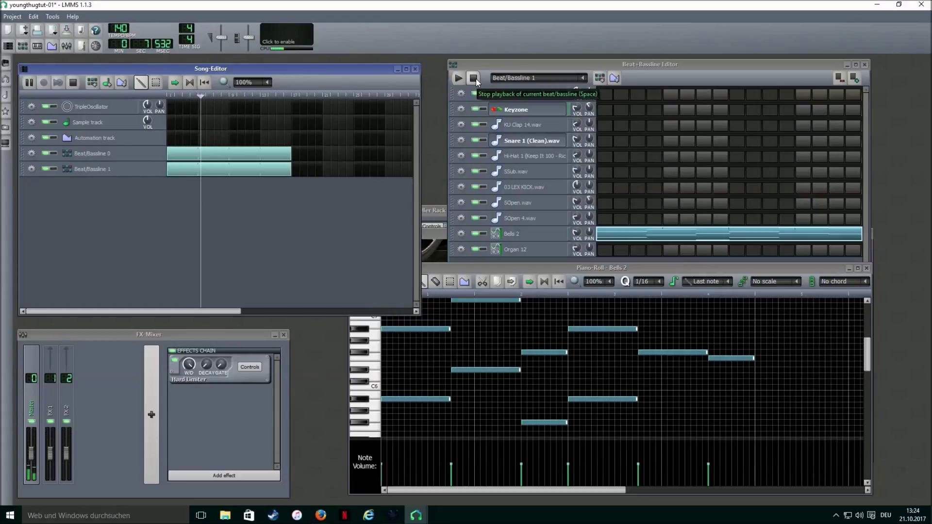
{"action": "left_click", "coordinate": [473, 79]}
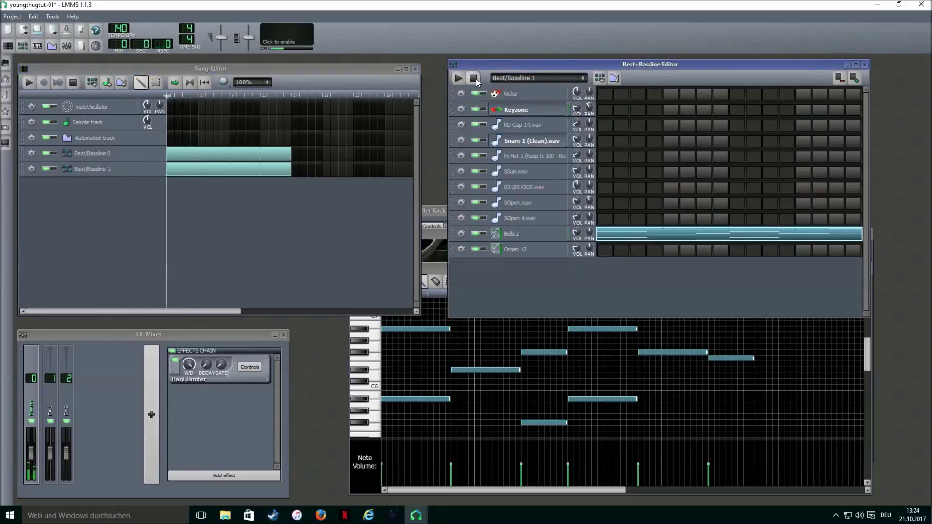
- Add a new Beat/Bassline 2 and paste the Keyzone pattern of Beat/Bassline 0 into its Organ 12 track
{"action": "left_click", "coordinate": [601, 79]}
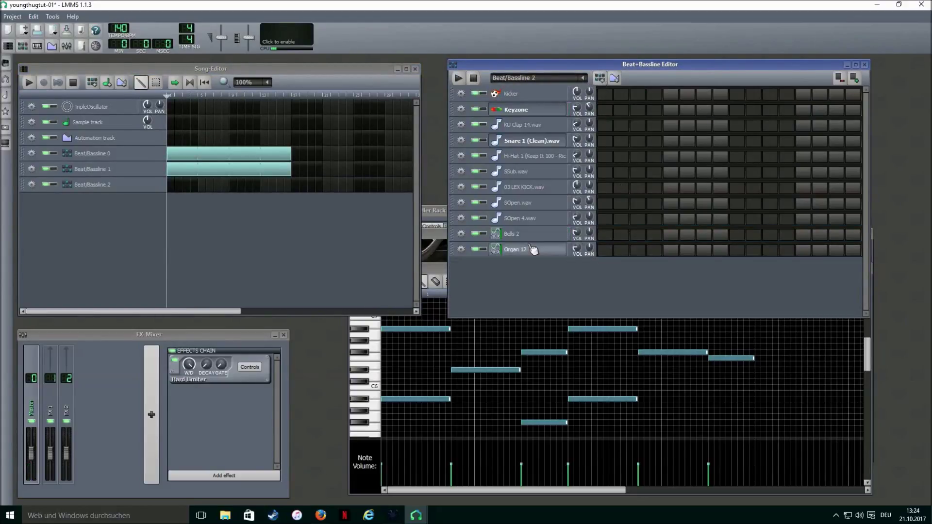
{"action": "double_click", "coordinate": [229, 155]}
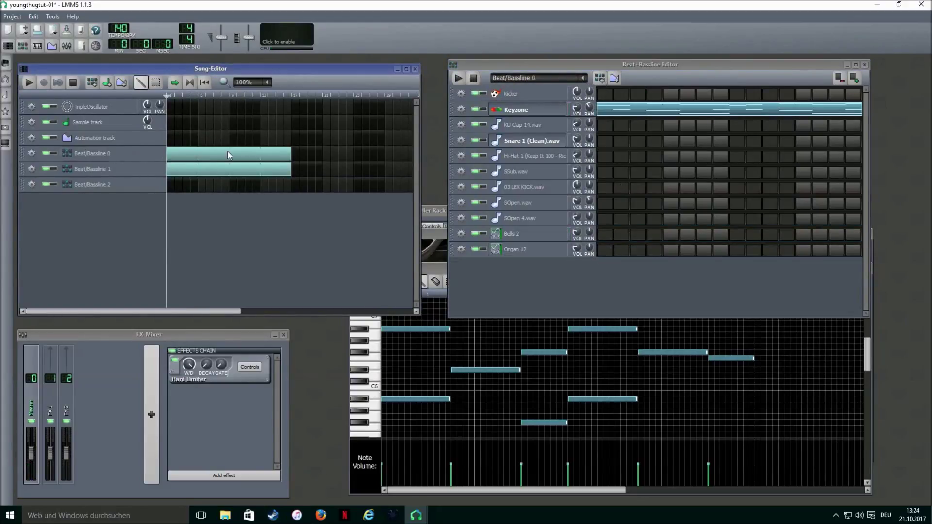
{"action": "right_click", "coordinate": [624, 107]}
{"action": "left_click", "coordinate": [640, 127]}
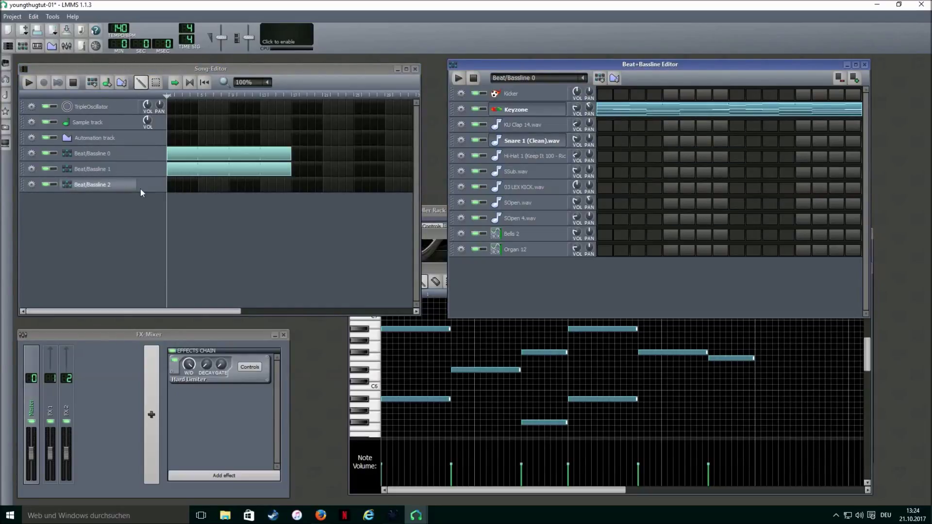
{"action": "left_click", "coordinate": [93, 185]}
{"action": "right_click", "coordinate": [612, 250]}
{"action": "left_click", "coordinate": [636, 289]}
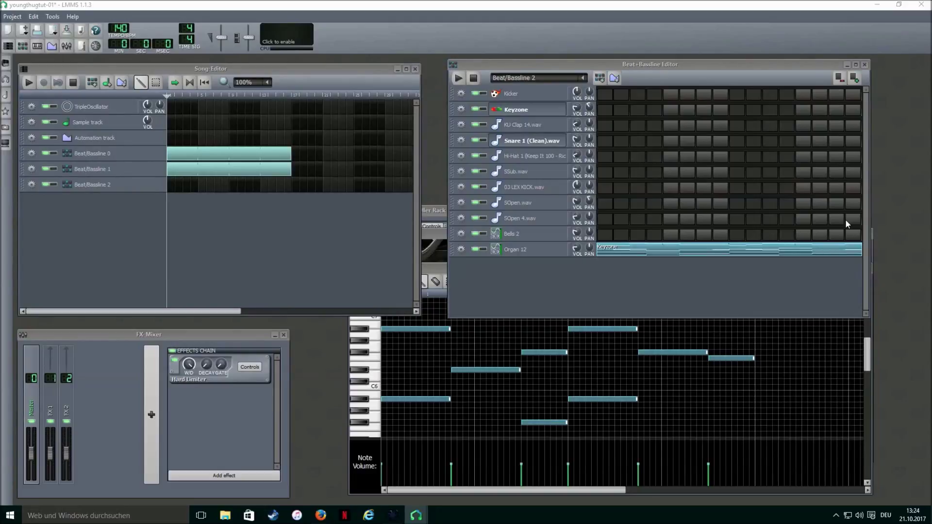
- Open the copied Organ 12 pattern in the piano roll and delete its melody notes, keeping only the sustained chords
{"action": "double_click", "coordinate": [623, 252]}
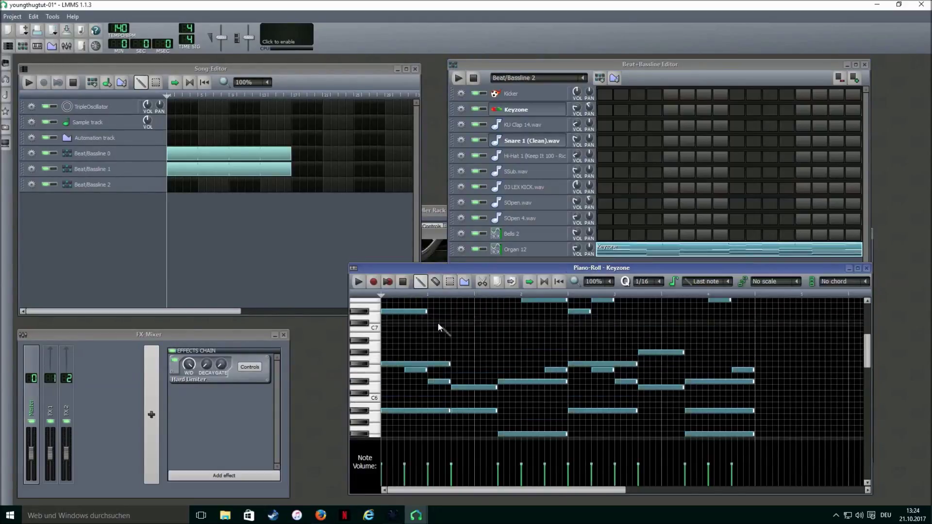
{"action": "scroll", "coordinate": [432, 354], "scroll_direction": "up", "scroll_amount": 2}
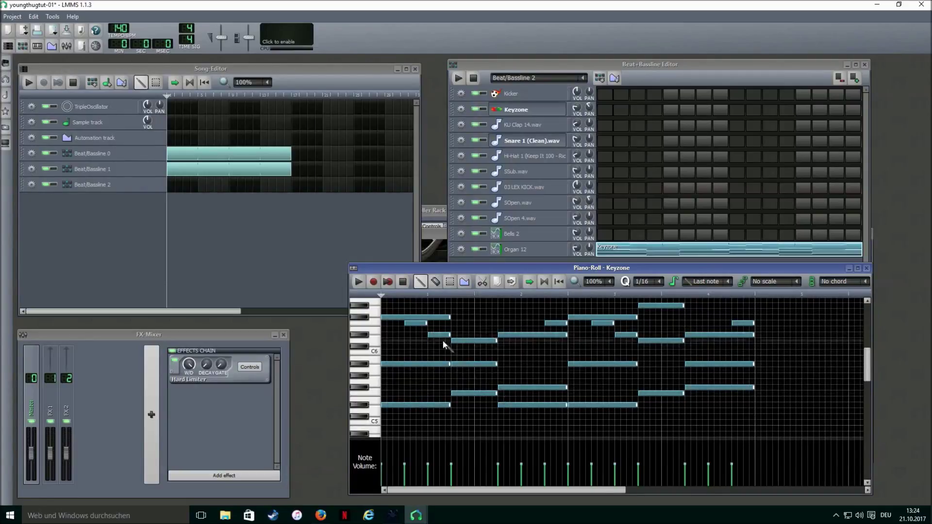
{"action": "scroll", "coordinate": [439, 336], "scroll_direction": "up", "scroll_amount": 10}
{"action": "left_click_drag", "start_coordinate": [445, 345], "coordinate": [599, 386]}
{"action": "mouse_move", "coordinate": [653, 322]}
{"action": "left_mouse_down"}
{"action": "mouse_move", "coordinate": [655, 353]}
{"action": "mouse_move", "coordinate": [713, 373]}
{"action": "mouse_move", "coordinate": [708, 360]}
{"action": "mouse_move", "coordinate": [743, 356]}
{"action": "left_mouse_up"}
{"action": "scroll", "coordinate": [708, 359], "scroll_direction": "down", "scroll_amount": 10}
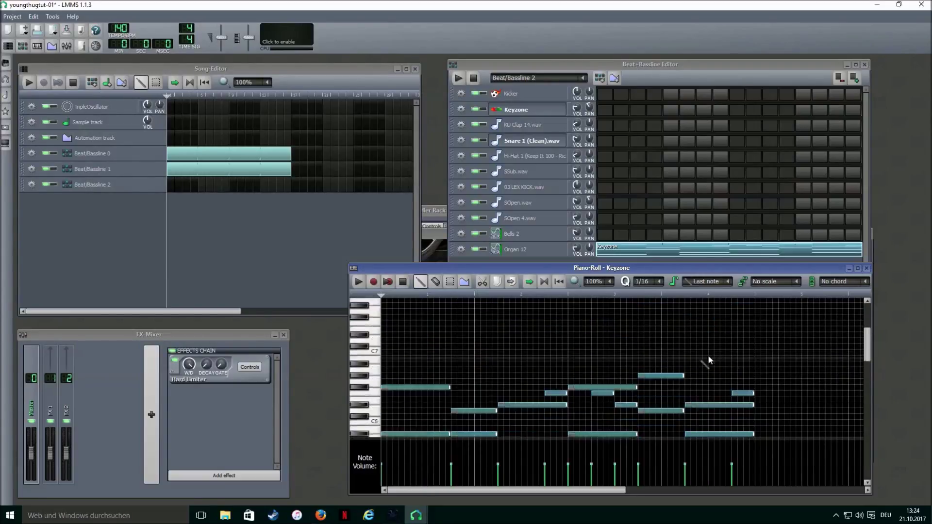
{"action": "left_click_drag", "start_coordinate": [556, 391], "coordinate": [660, 404]}
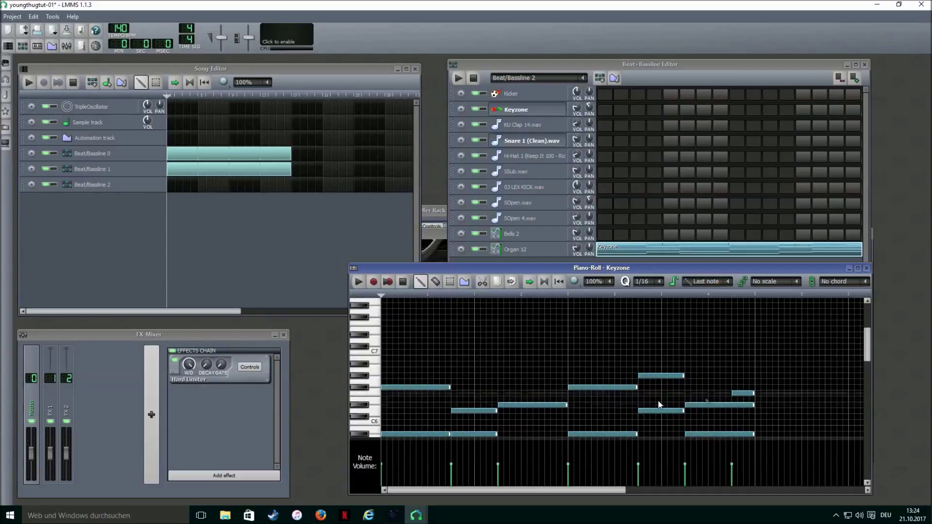
- Transpose the remaining Organ 12 chords down one octave and play the pattern to check the sound
{"action": "scroll", "coordinate": [744, 396], "scroll_direction": "down", "scroll_amount": 5}
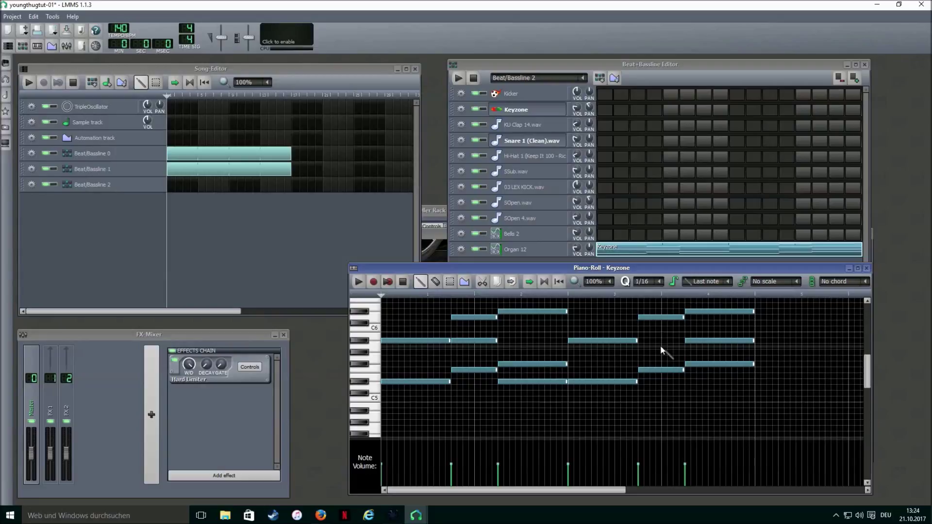
{"action": "key", "text": "ctrl+Down"}
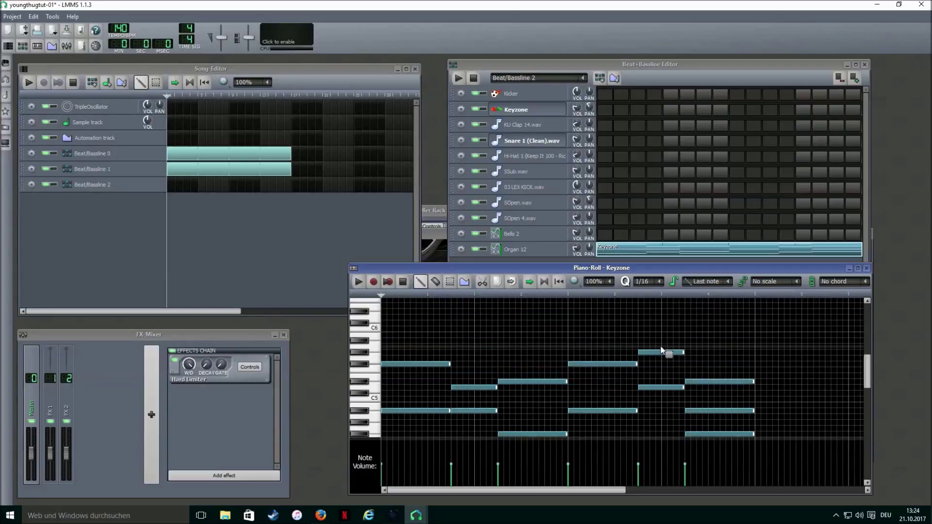
{"action": "key", "text": "space"}
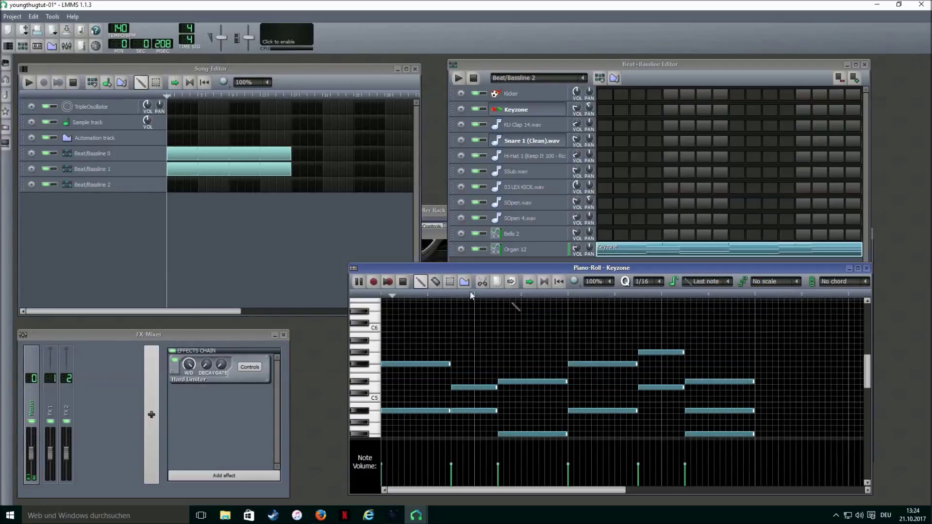
{"action": "left_click", "coordinate": [403, 282]}
- Shorten the notes of the first organ chord to two and a half beats, leaving a gap before the second chord
{"action": "scroll", "coordinate": [477, 326], "scroll_direction": "down", "scroll_amount": 2}
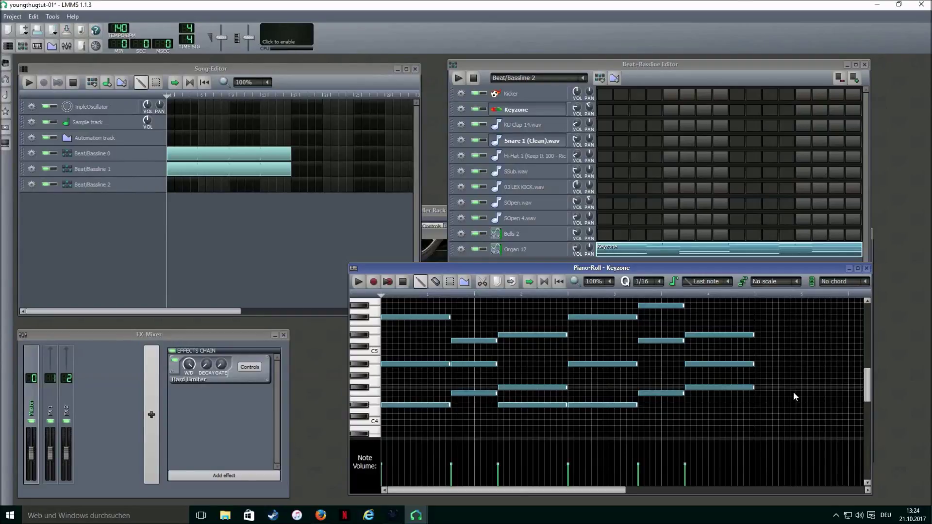
{"action": "scroll", "coordinate": [793, 391], "scroll_direction": "down", "scroll_amount": 2}
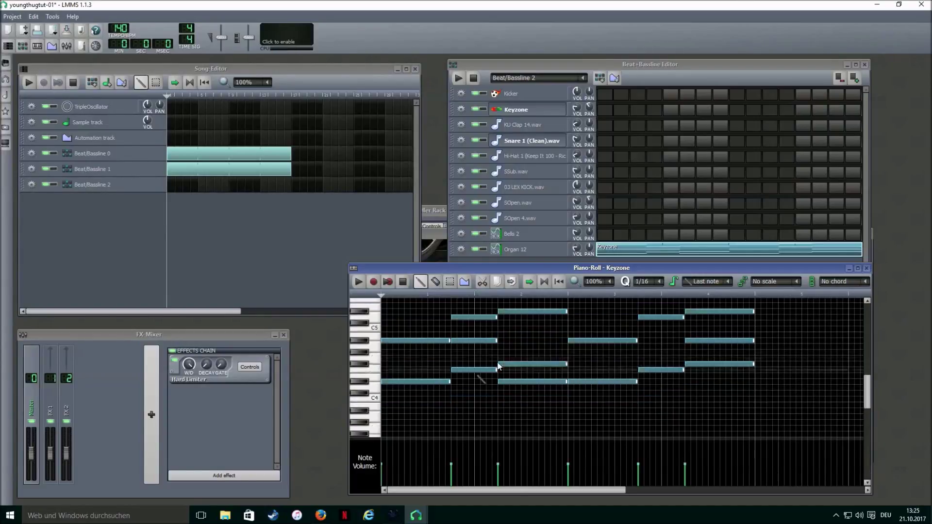
{"action": "left_click_drag", "start_coordinate": [450, 382], "coordinate": [437, 382]}
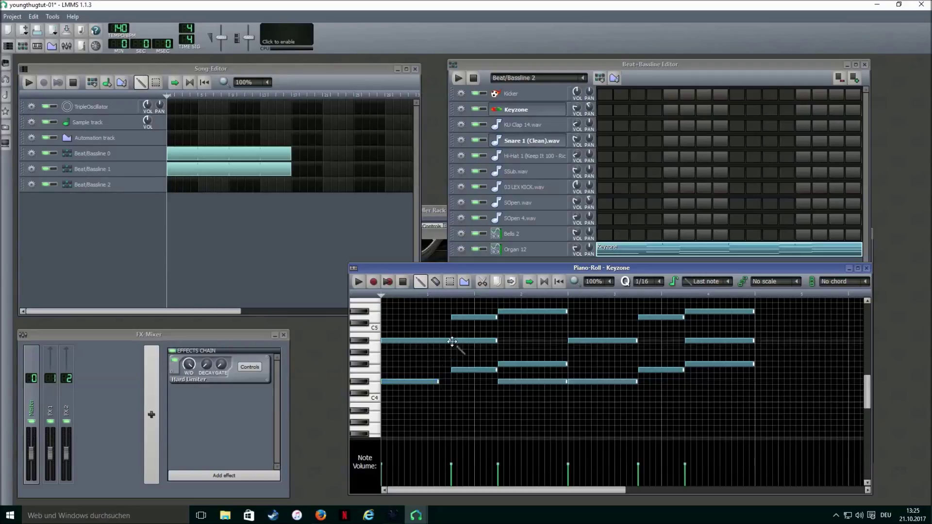
{"action": "left_click_drag", "start_coordinate": [450, 341], "coordinate": [438, 340]}
{"action": "scroll", "coordinate": [430, 350], "scroll_direction": "up", "scroll_amount": 4}
{"action": "scroll", "coordinate": [447, 381], "scroll_direction": "down", "scroll_amount": 4}
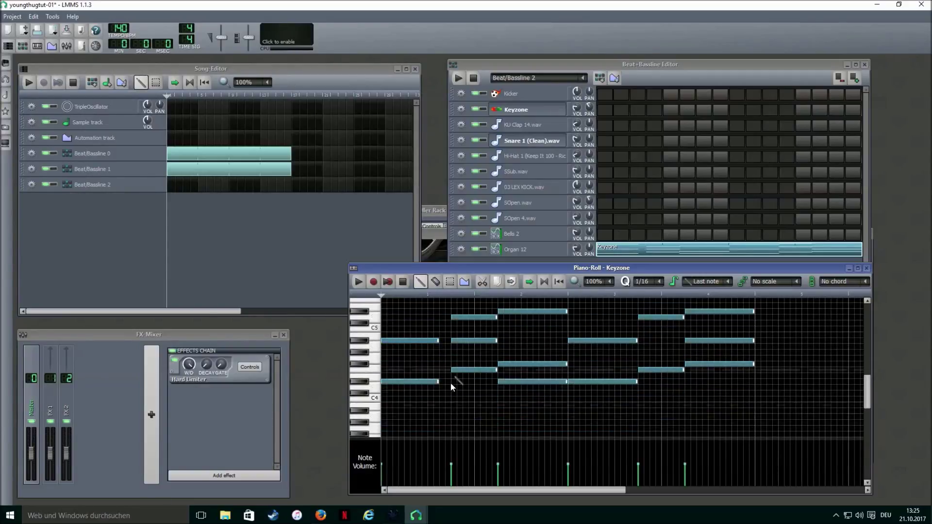
- Set the piano roll to 1/64 quantization and place a 1/64 note on F3 right after the first organ chord
{"action": "scroll", "coordinate": [447, 407], "scroll_direction": "down", "scroll_amount": 2}
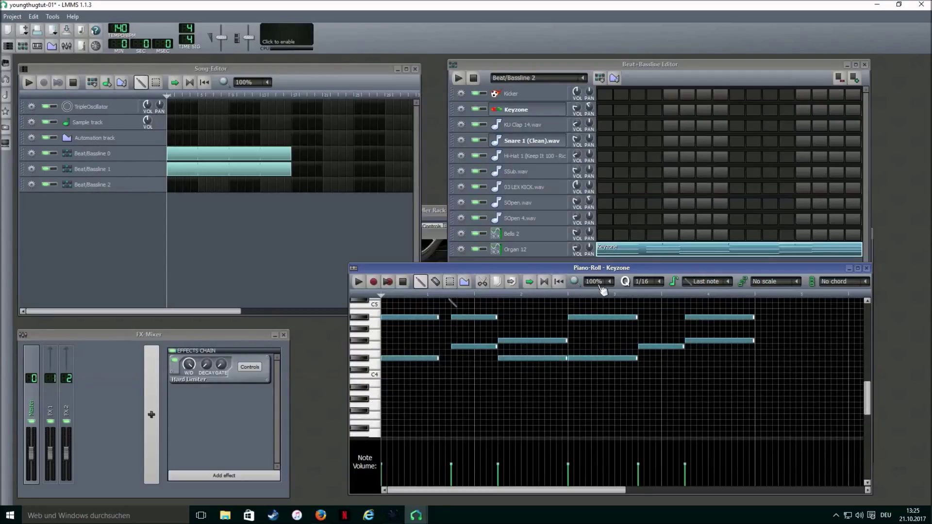
{"action": "scroll", "coordinate": [601, 285], "scroll_direction": "down", "scroll_amount": 1}
{"action": "scroll", "coordinate": [647, 286], "scroll_direction": "down", "scroll_amount": 2}
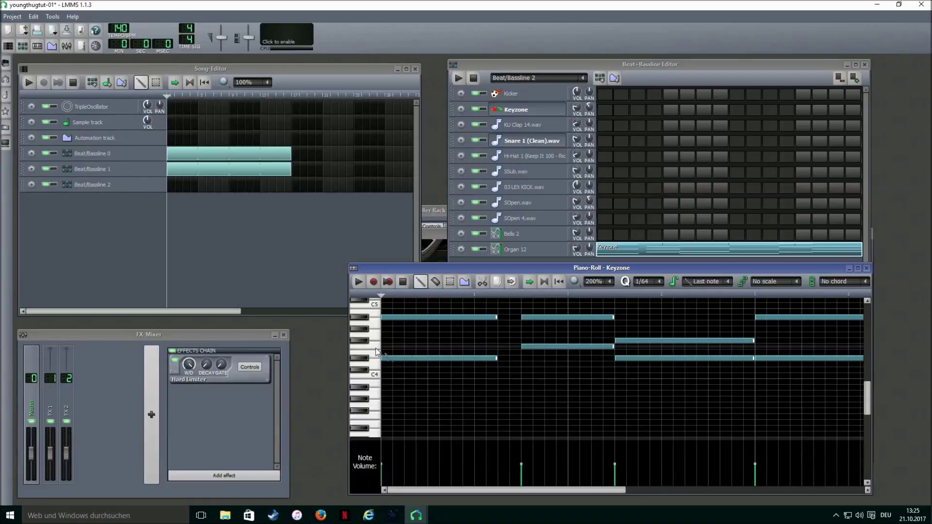
{"action": "left_click", "coordinate": [500, 418]}
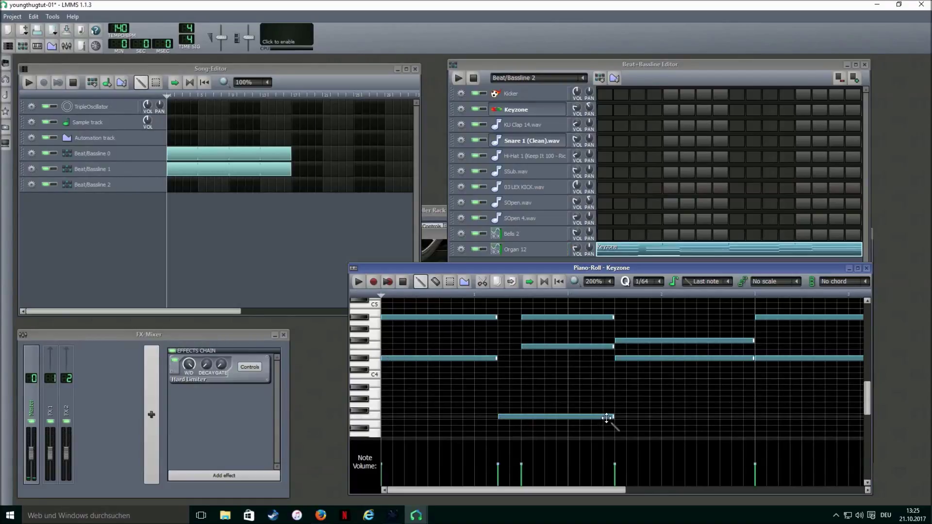
{"action": "left_click_drag", "start_coordinate": [618, 424], "coordinate": [510, 425]}
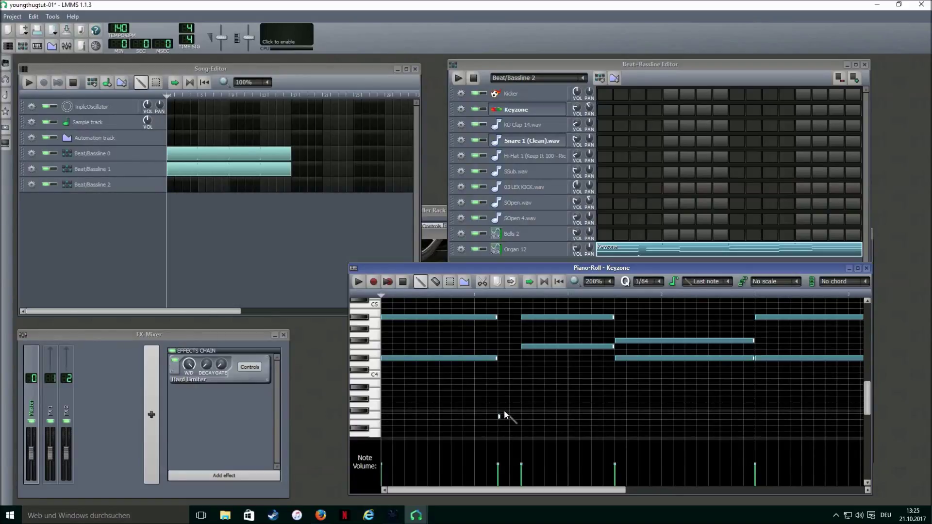
- Extend the short note into a quick rising 1/64 run up to F4, ending at the second chord, and play it back
{"action": "left_click", "coordinate": [502, 412]}
{"action": "left_click", "coordinate": [505, 399]}
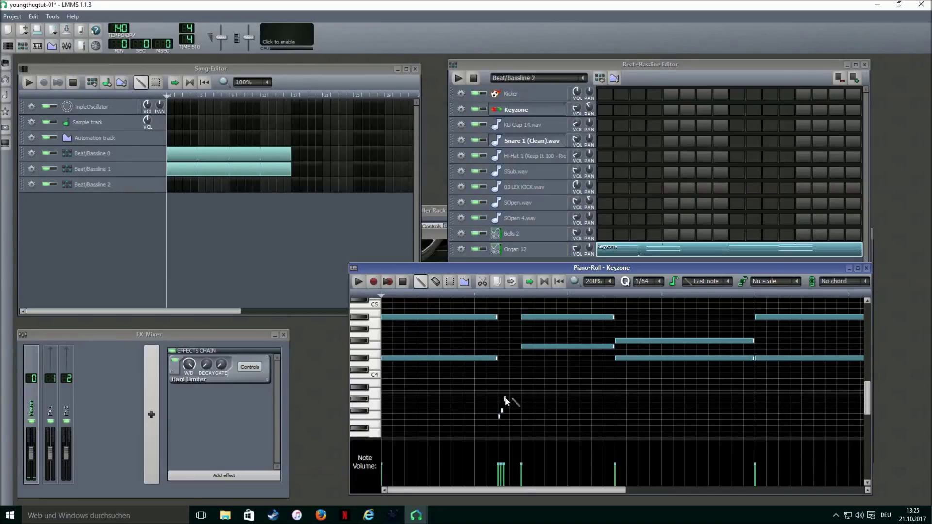
{"action": "left_click", "coordinate": [508, 388]}
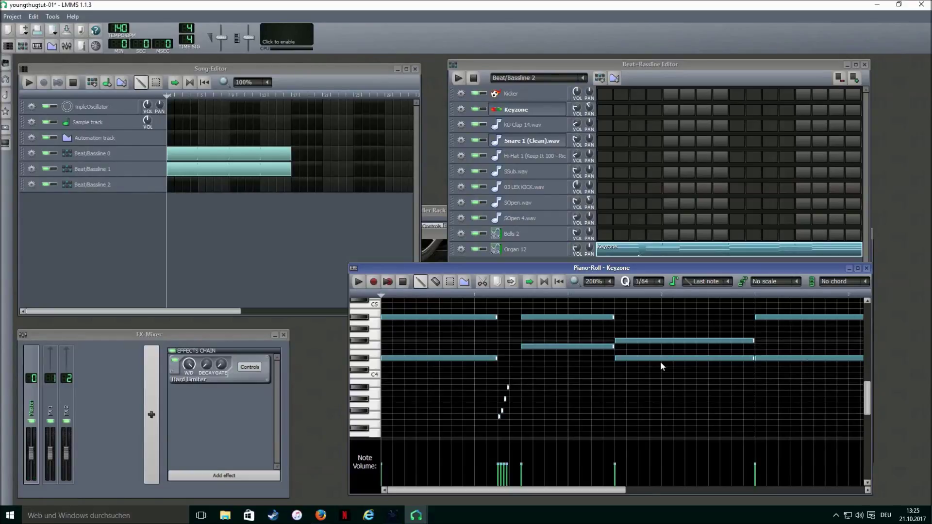
{"action": "left_click", "coordinate": [511, 370]}
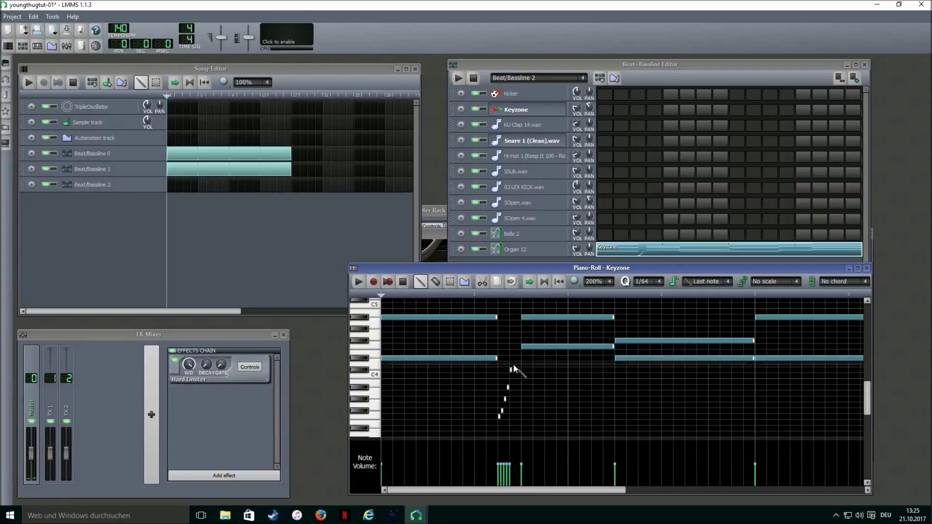
{"action": "left_click", "coordinate": [517, 359]}
{"action": "left_click", "coordinate": [520, 347]}
{"action": "key", "text": "space"}
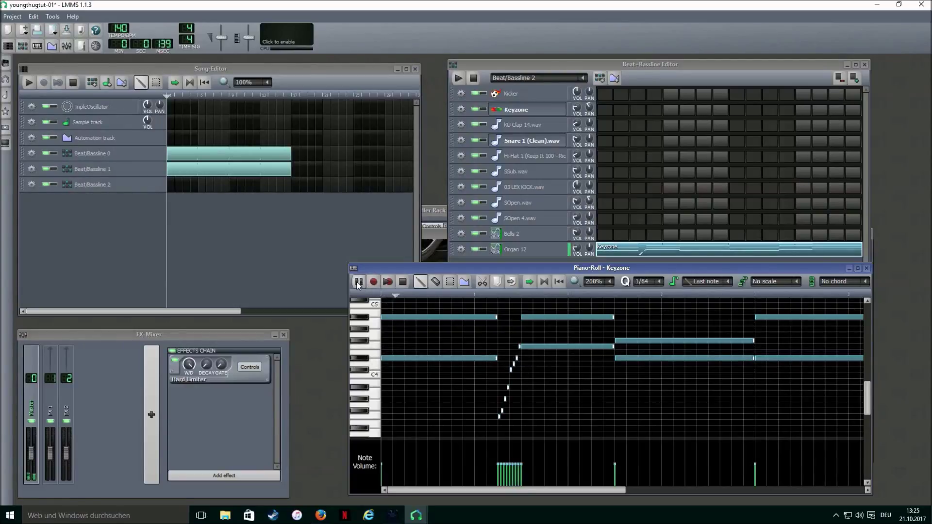
{"action": "left_click", "coordinate": [403, 281]}
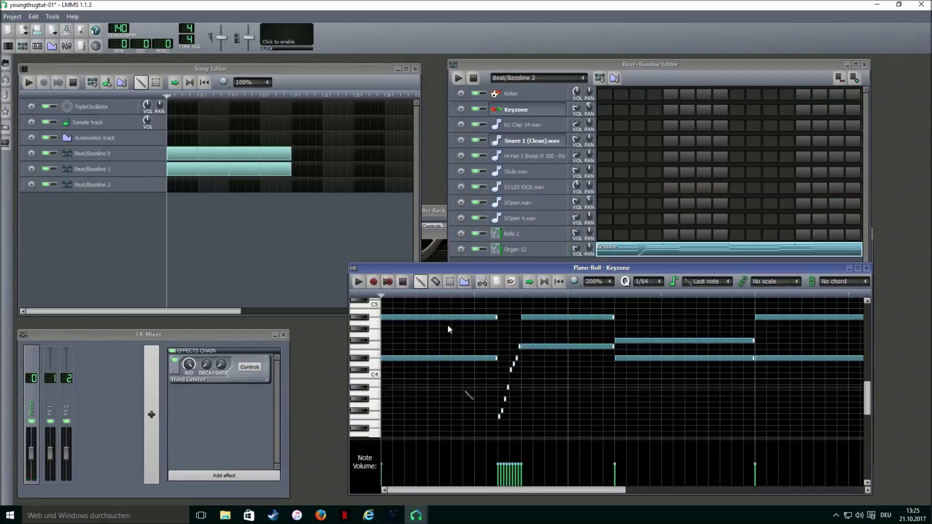
- Shorten all notes of the fourth organ chord to two and a half beats, leaving a gap before the fifth chord
{"action": "left_click_drag", "start_coordinate": [518, 491], "coordinate": [617, 486]}
{"action": "left_click_drag", "start_coordinate": [580, 357], "coordinate": [545, 361]}
{"action": "scroll", "coordinate": [534, 369], "scroll_direction": "up", "scroll_amount": 4}
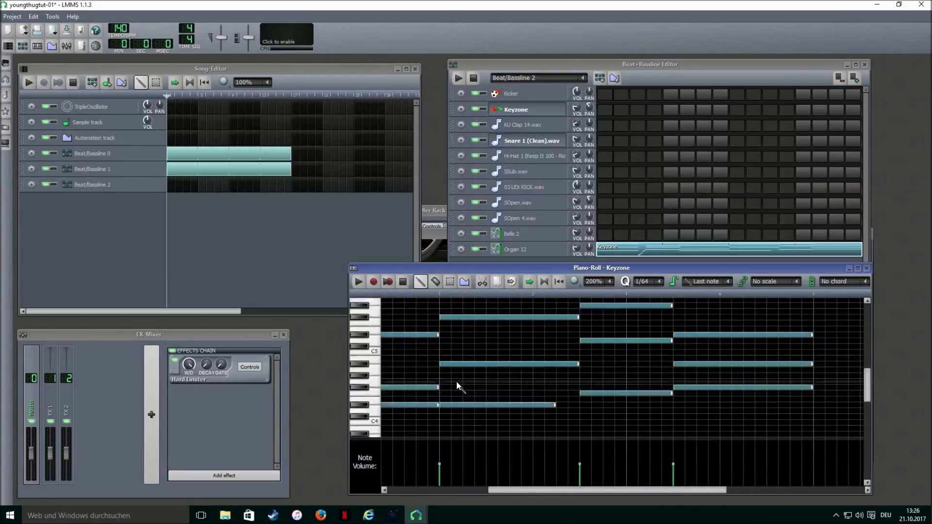
{"action": "left_click", "coordinate": [441, 364]}
{"action": "right_click", "coordinate": [444, 319]}
{"action": "left_click", "coordinate": [443, 318]}
{"action": "scroll", "coordinate": [481, 342], "scroll_direction": "up", "scroll_amount": 4}
{"action": "scroll", "coordinate": [480, 343], "scroll_direction": "down", "scroll_amount": 18}
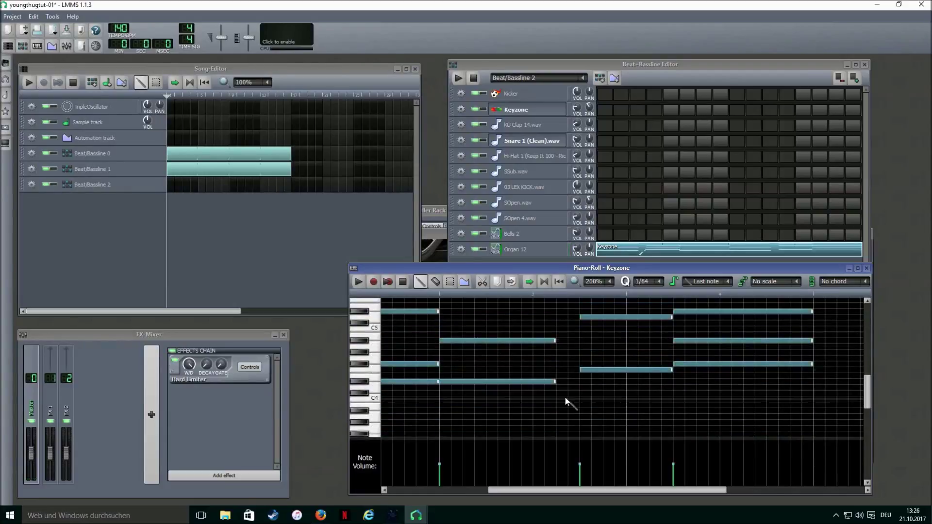
- Copy the rising run's notes below its final F4 and paste them into the gap before the fifth chord
{"action": "scroll", "coordinate": [561, 417], "scroll_direction": "up", "scroll_amount": 8}
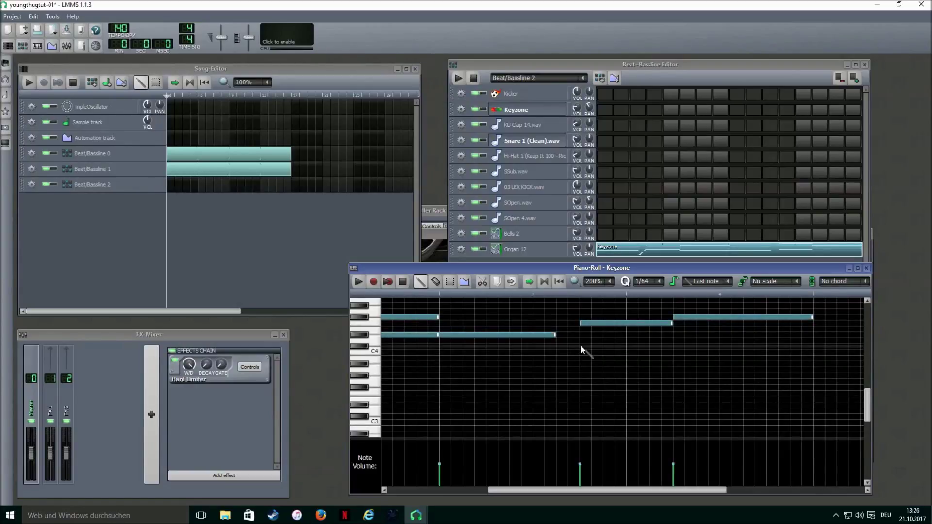
{"action": "scroll", "coordinate": [568, 352], "scroll_direction": "left", "scroll_amount": 5}
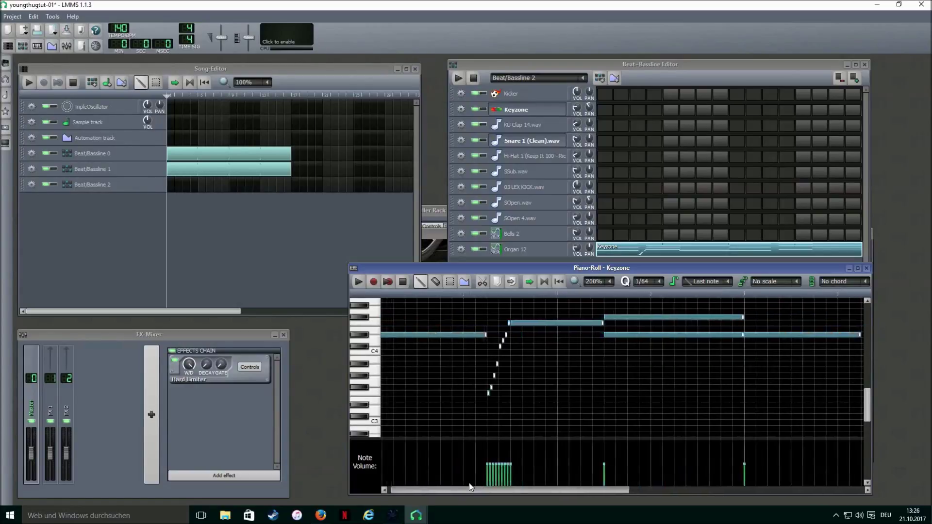
{"action": "left_click", "coordinate": [450, 281]}
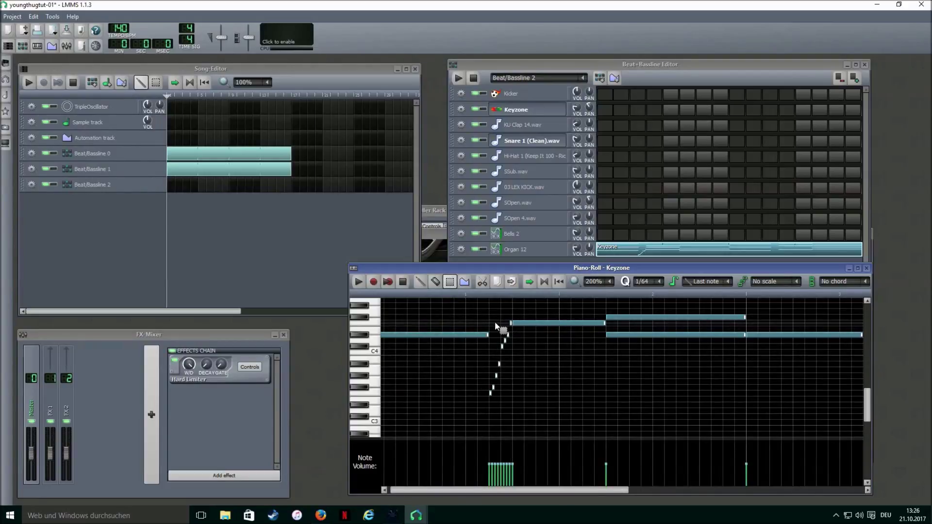
{"action": "left_click_drag", "start_coordinate": [491, 326], "coordinate": [511, 419]}
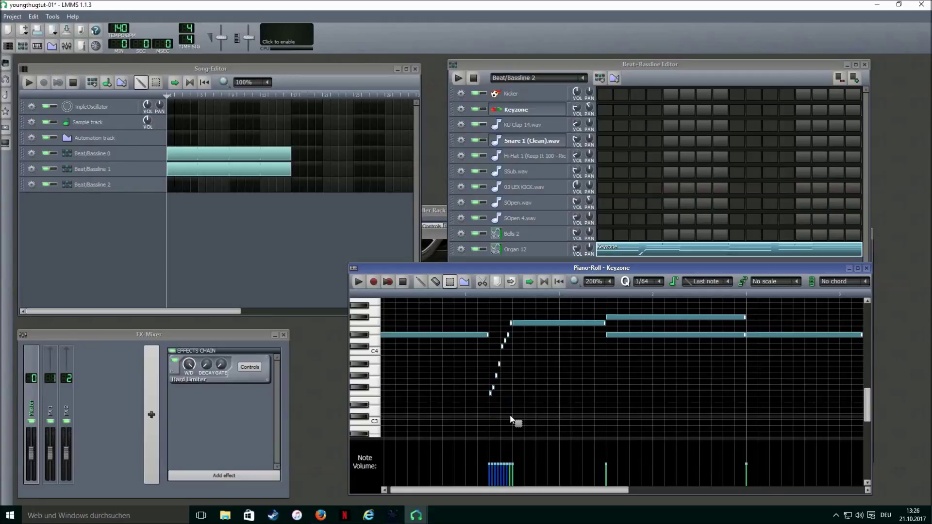
{"action": "key", "text": "ctrl+c"}
{"action": "key", "text": "shift+d"}
{"action": "key", "text": "ctrl+v"}
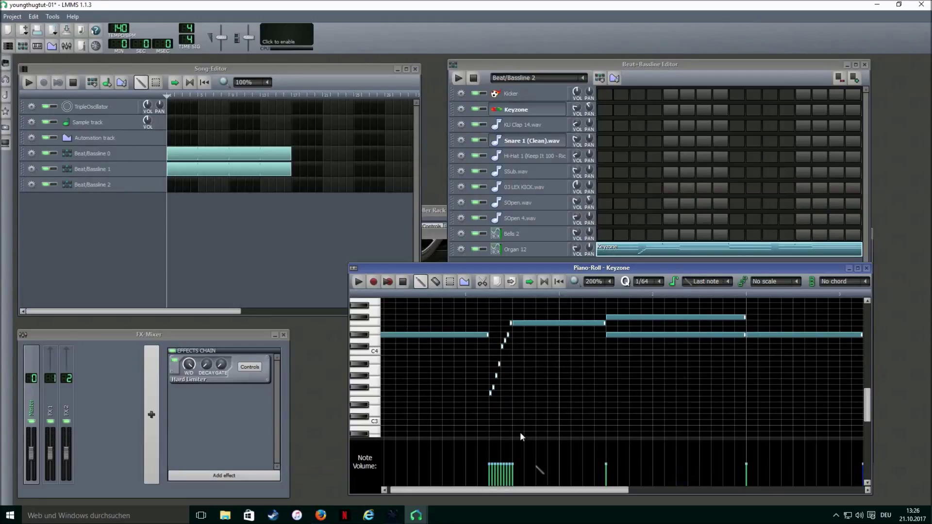
- Complete the pasted run with its final short F4 note and play the whole Organ 12 pattern
{"action": "left_click_drag", "start_coordinate": [531, 491], "coordinate": [584, 492]}
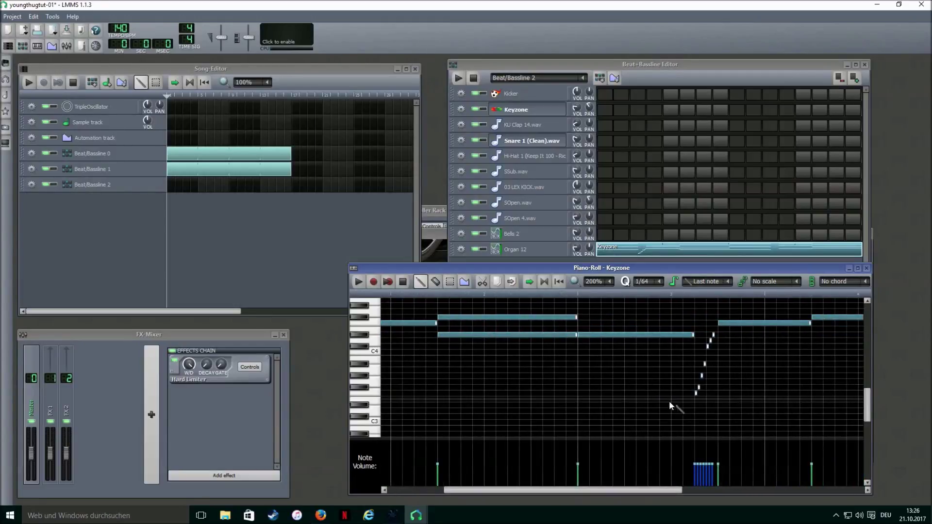
{"action": "left_click", "coordinate": [713, 335]}
{"action": "scroll", "coordinate": [612, 284], "scroll_direction": "up", "scroll_amount": 1}
{"action": "scroll", "coordinate": [607, 362], "scroll_direction": "up", "scroll_amount": 5}
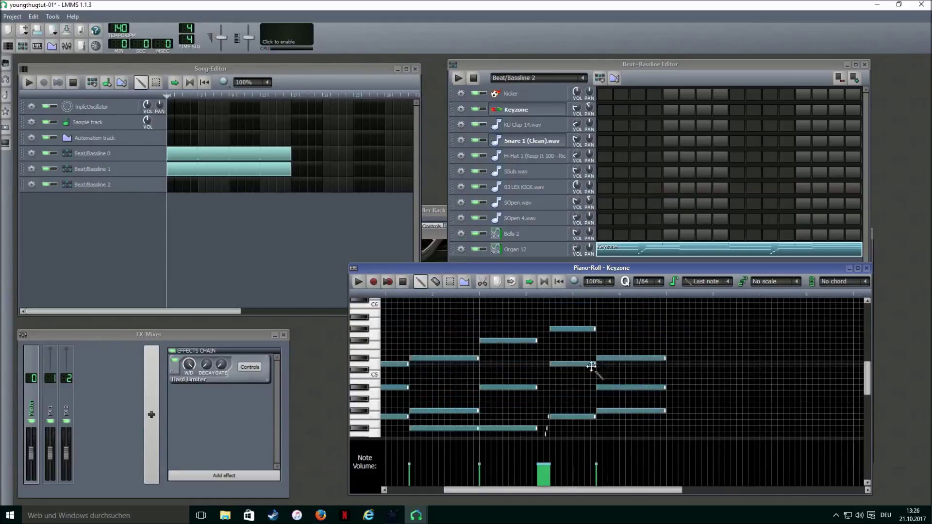
{"action": "key", "text": "space"}
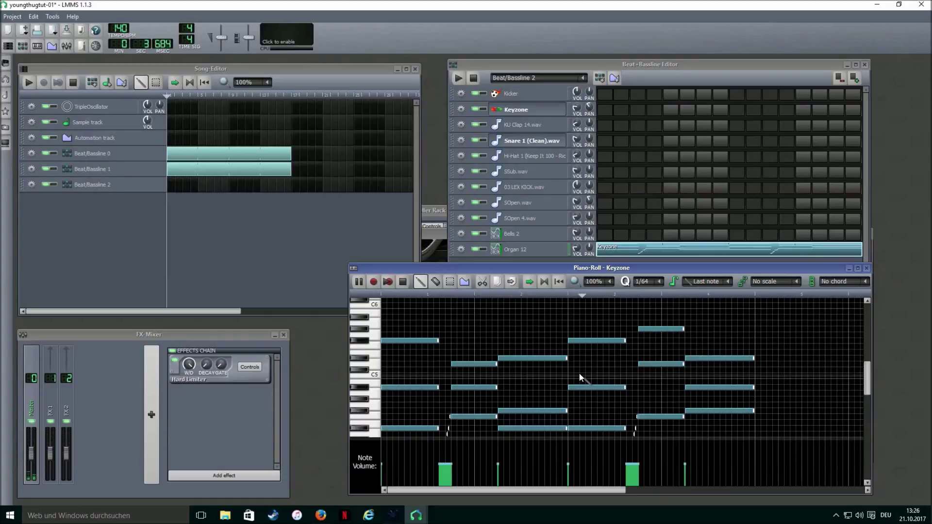
{"action": "left_click", "coordinate": [402, 281]}
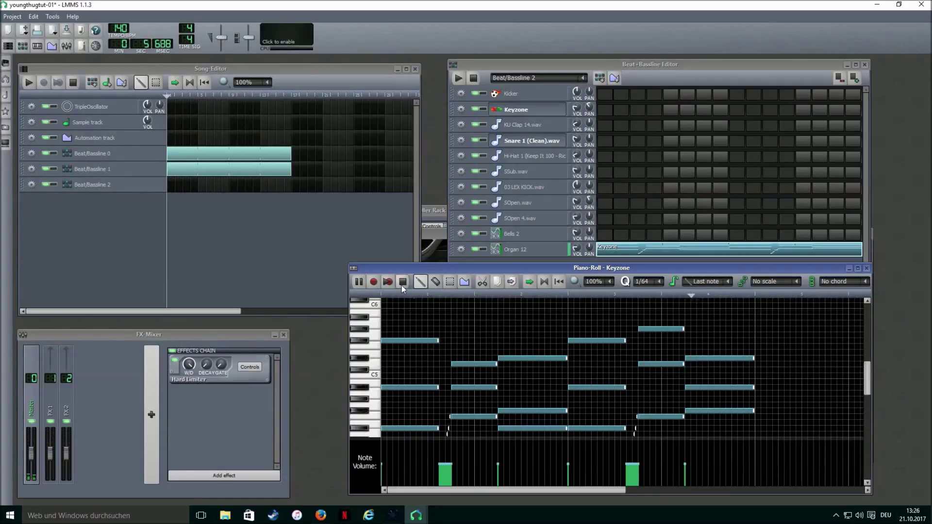
- Place Beat/Bassline 2 in the song at the same length as the patterns above and adjust the Organ 12 volume during playback
{"action": "left_click", "coordinate": [170, 185]}
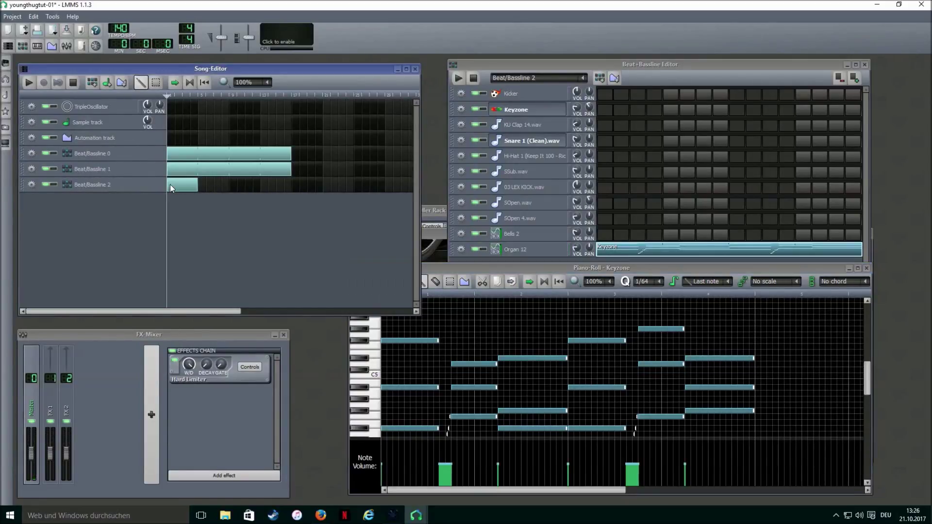
{"action": "left_click_drag", "start_coordinate": [197, 184], "coordinate": [288, 188]}
{"action": "key", "text": "space"}
{"action": "left_click", "coordinate": [580, 252]}
{"action": "left_click_drag", "start_coordinate": [581, 252], "coordinate": [582, 253]}
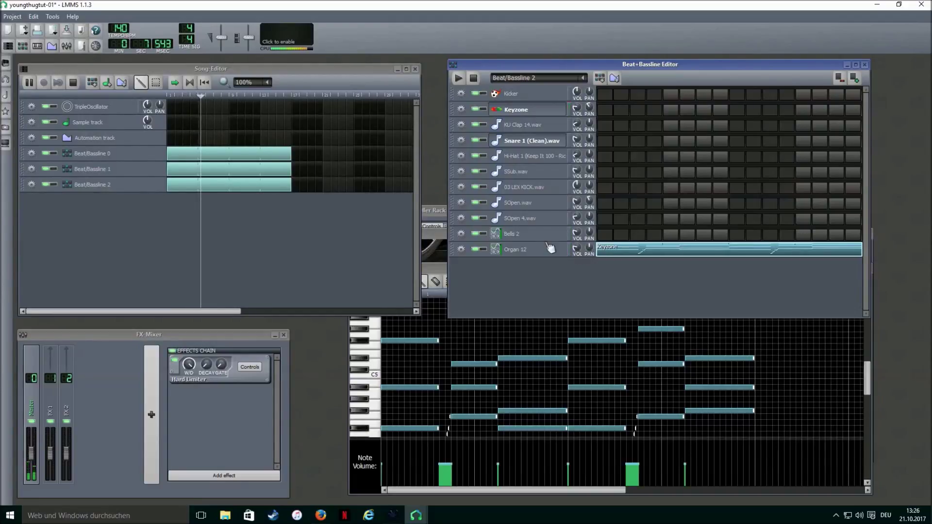
{"action": "left_click", "coordinate": [73, 82]}
{"action": "mouse_move", "coordinate": [321, 517]}
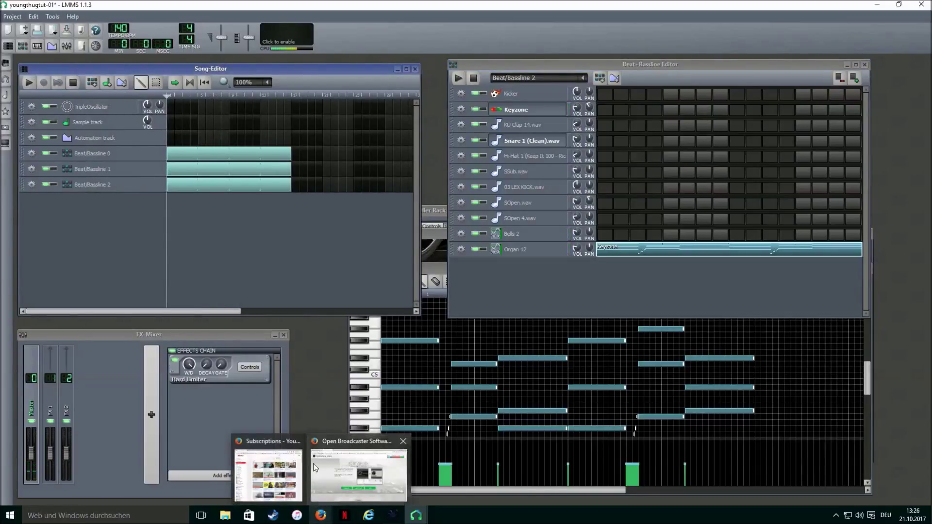
{"action": "left_click", "coordinate": [298, 440]}
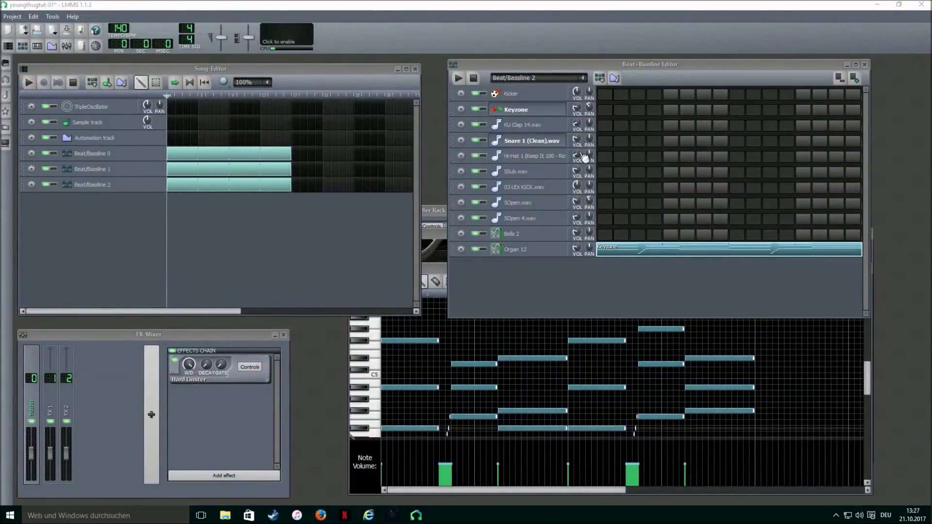
- Add a new Beat/Bassline 3 and open its SSub.wav pattern in the piano roll
{"action": "left_click", "coordinate": [600, 78]}
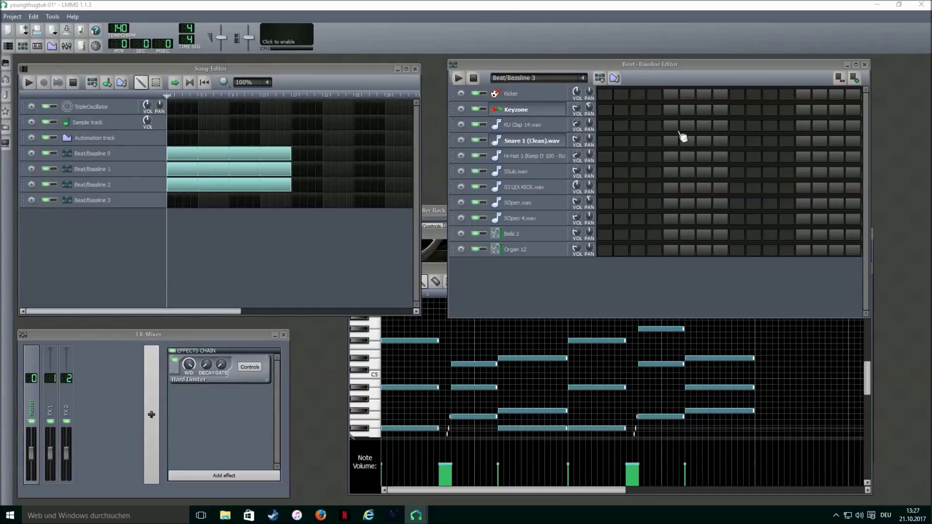
{"action": "right_click", "coordinate": [610, 178]}
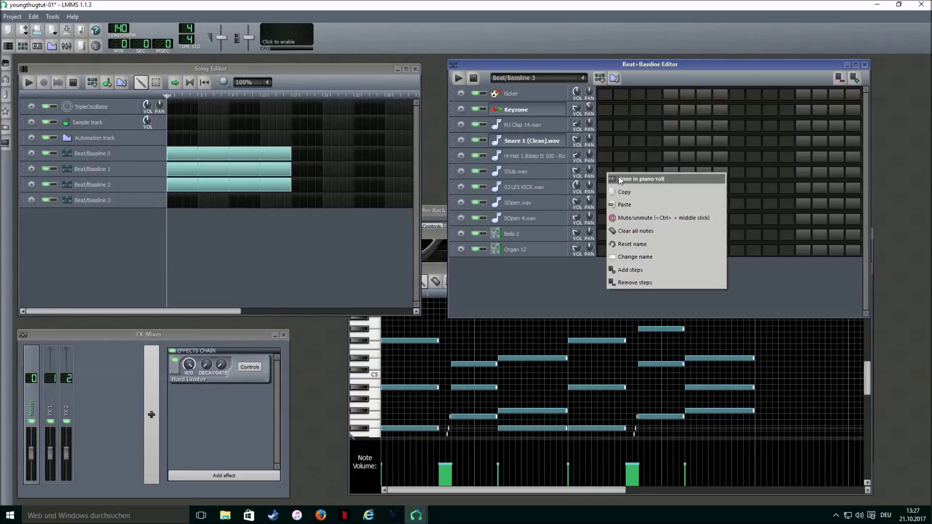
{"action": "left_click", "coordinate": [619, 178]}
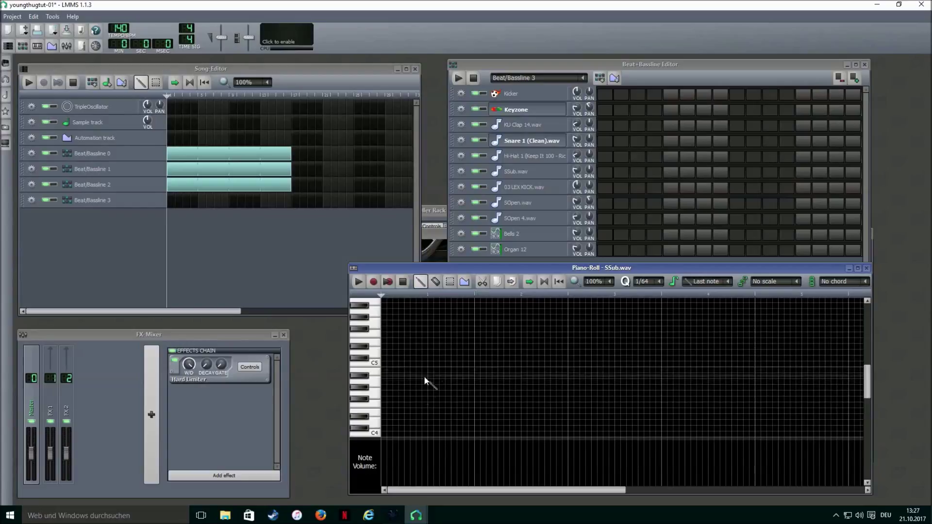
- Draw a two-beat D#4 note at the start of the SSub.wav pattern with 1/16 quantization and play it
{"action": "scroll", "coordinate": [483, 364], "scroll_direction": "down", "scroll_amount": 1}
{"action": "scroll", "coordinate": [644, 286], "scroll_direction": "up", "scroll_amount": 2}
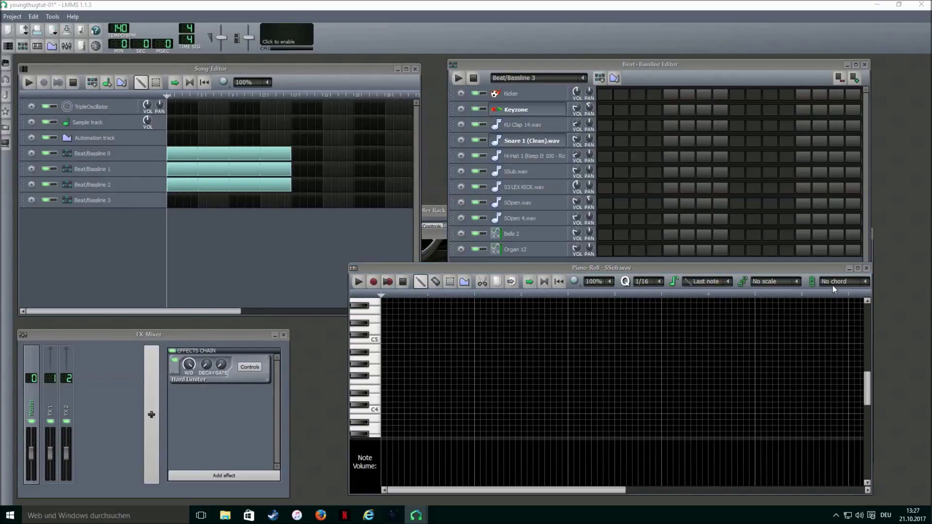
{"action": "scroll", "coordinate": [391, 373], "scroll_direction": "down", "scroll_amount": 1}
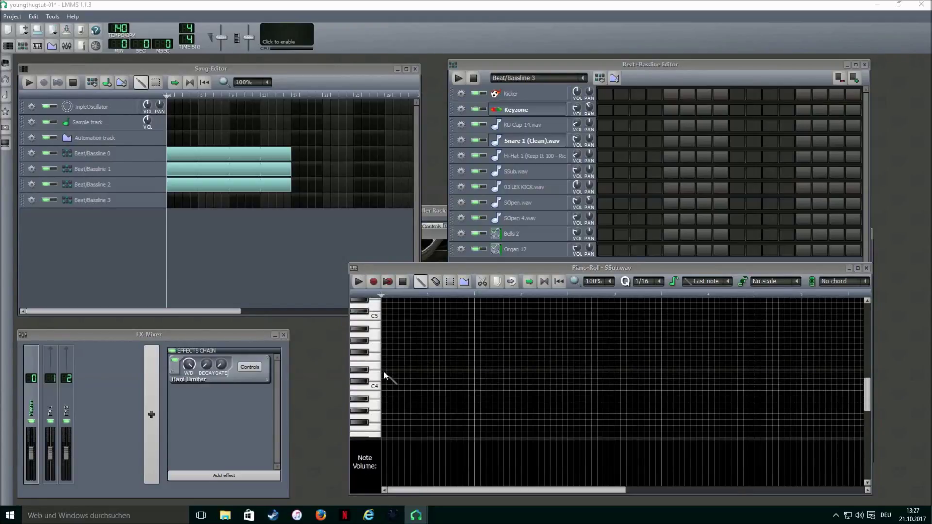
{"action": "left_click", "coordinate": [382, 371]}
{"action": "left_click_drag", "start_coordinate": [389, 372], "coordinate": [429, 380]}
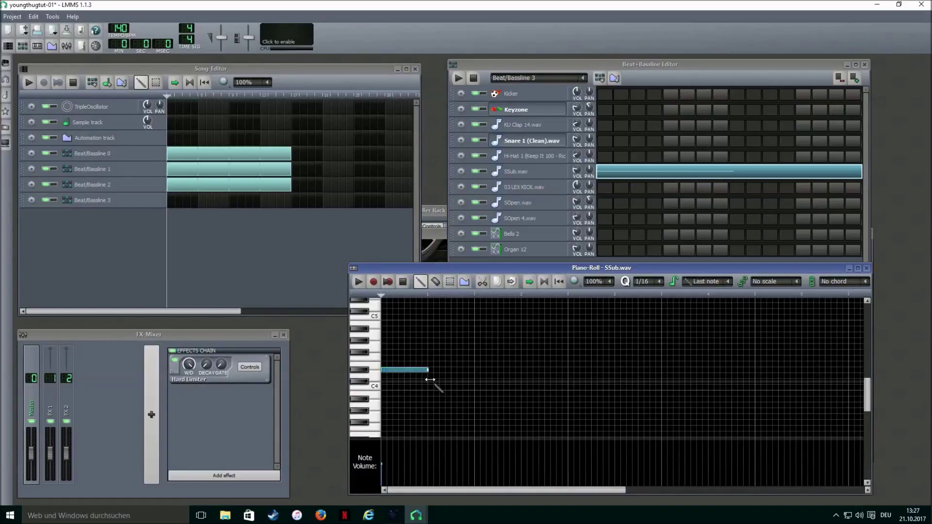
{"action": "left_click", "coordinate": [360, 282]}
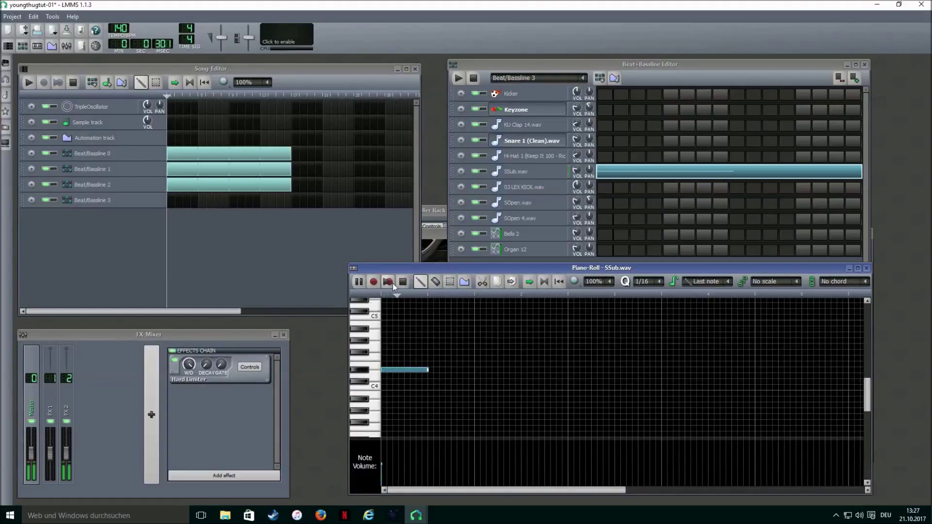
- Place Beat/Bassline 3 in the song, extend it to 16 bars, and play the song with the sub bass
{"action": "left_click", "coordinate": [173, 203]}
{"action": "key", "text": "space"}
{"action": "left_click_drag", "start_coordinate": [175, 203], "coordinate": [288, 203]}
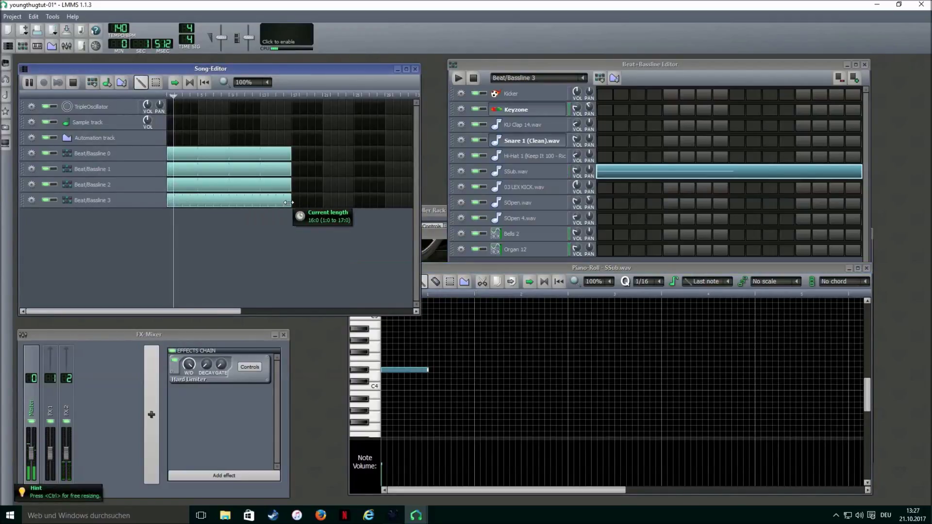
{"action": "key", "text": "space"}
- Trim the end of the opening D#4 note slightly at 1/64 quantization, and return the quantization to 1/16
{"action": "left_click", "coordinate": [479, 270]}
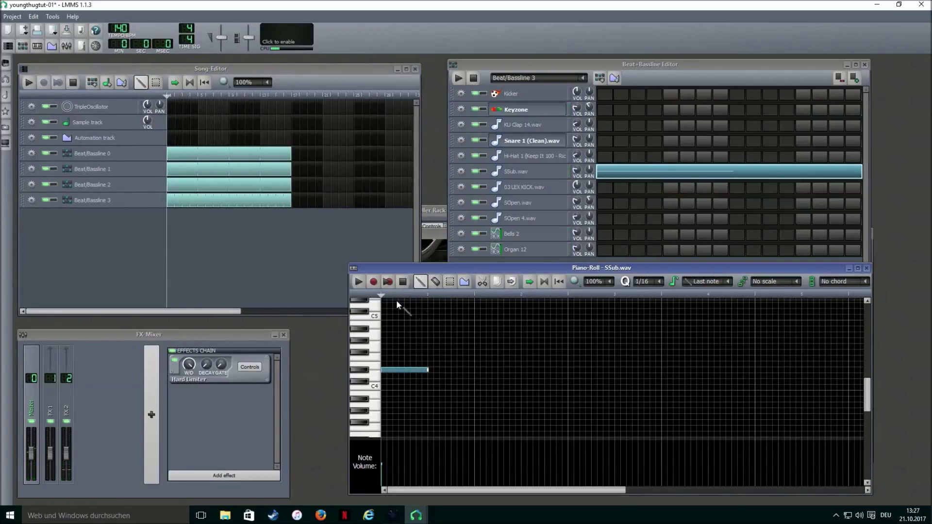
{"action": "left_click", "coordinate": [427, 371]}
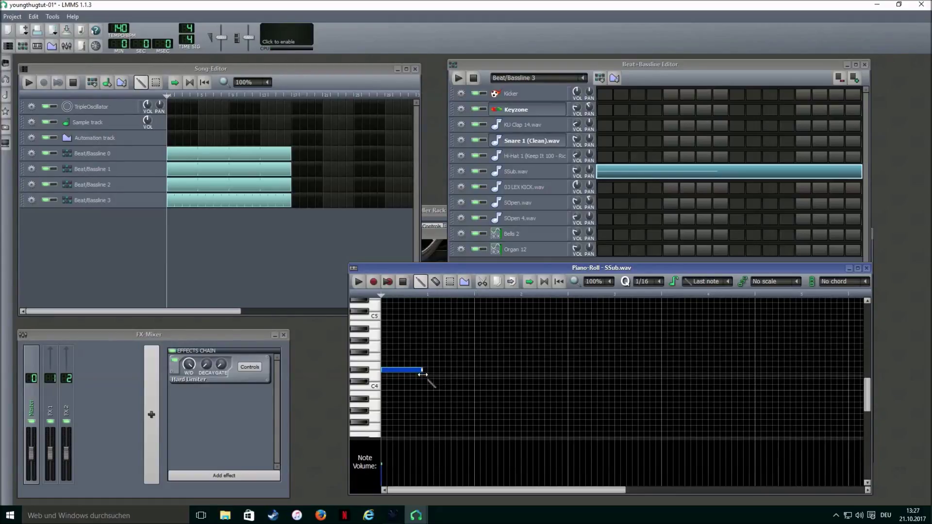
{"action": "scroll", "coordinate": [597, 283], "scroll_direction": "down", "scroll_amount": 1}
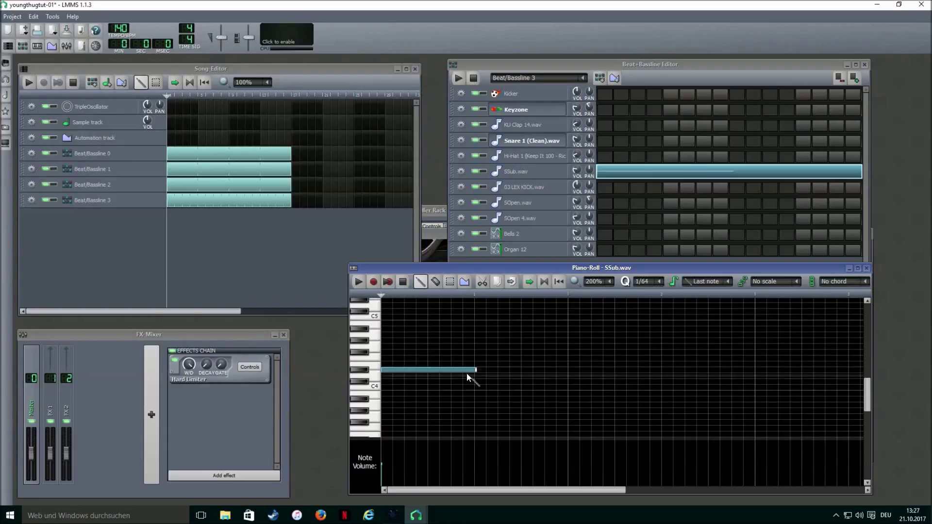
{"action": "left_click_drag", "start_coordinate": [476, 372], "coordinate": [472, 373]}
{"action": "scroll", "coordinate": [650, 286], "scroll_direction": "up", "scroll_amount": 1}
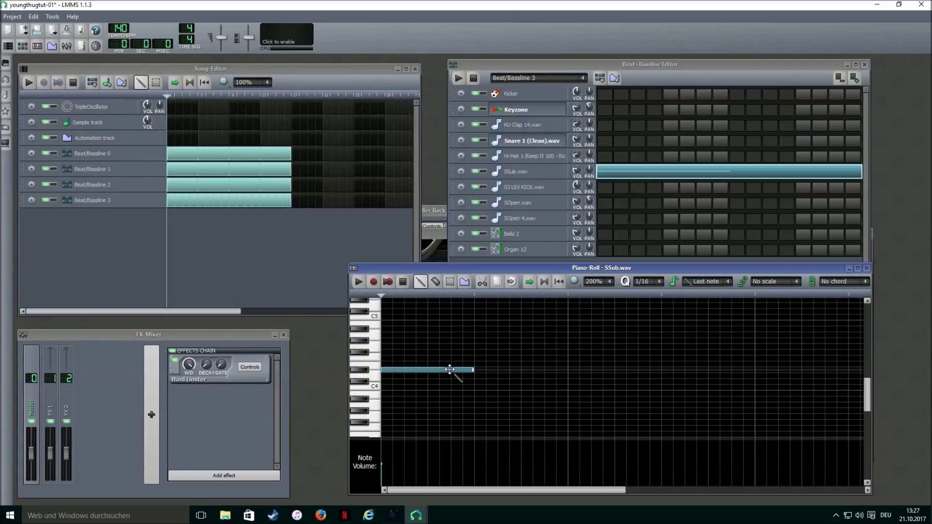
{"action": "scroll", "coordinate": [590, 284], "scroll_direction": "up", "scroll_amount": 1}
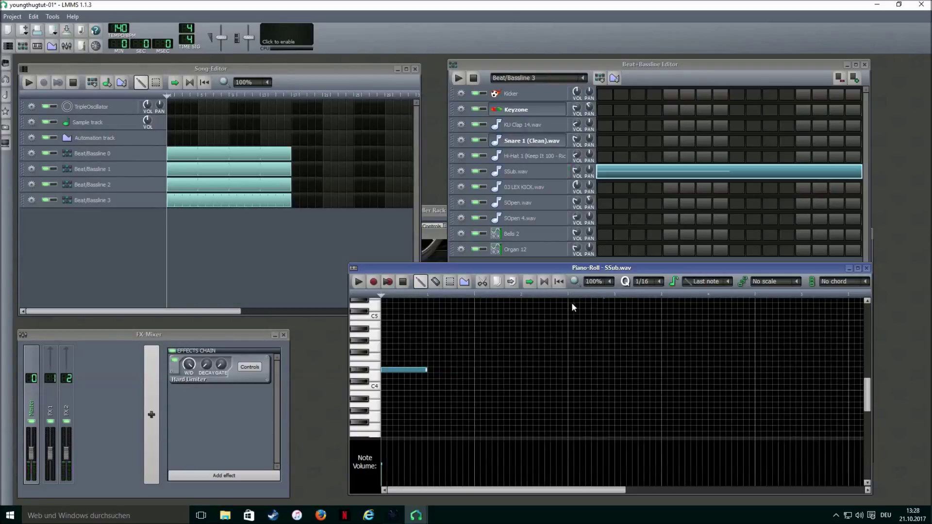
- Draw an eighth-note D4, an eighth-note F#4 and a two-beat F4 after the D#4, and play the pattern
{"action": "left_click", "coordinate": [430, 375]}
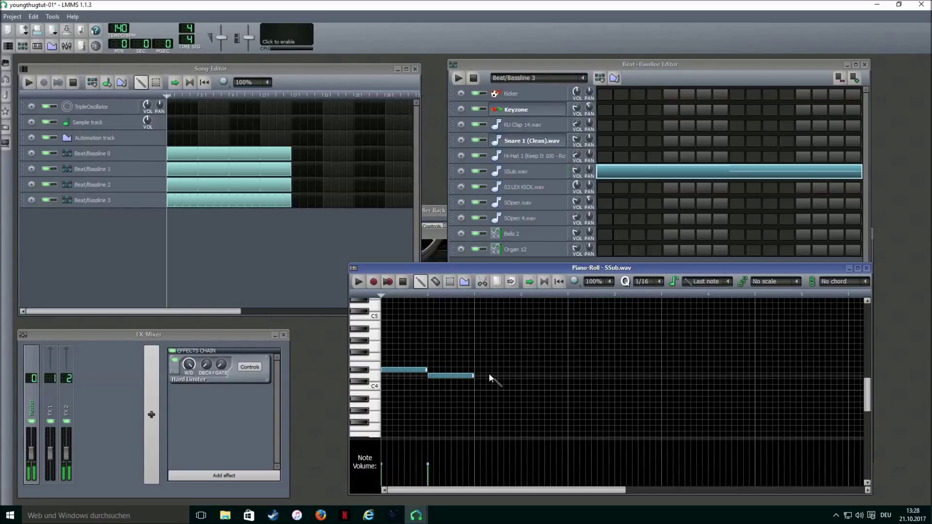
{"action": "left_click_drag", "start_coordinate": [473, 376], "coordinate": [439, 377]}
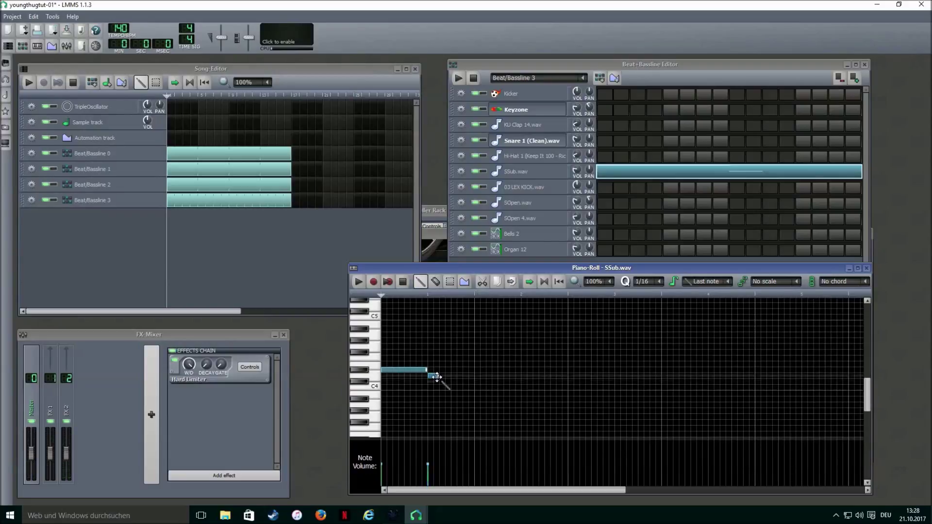
{"action": "left_click", "coordinate": [445, 354]}
{"action": "left_click", "coordinate": [452, 359]}
{"action": "left_click_drag", "start_coordinate": [462, 359], "coordinate": [497, 362]}
{"action": "key", "text": "space"}
{"action": "left_click", "coordinate": [401, 282]}
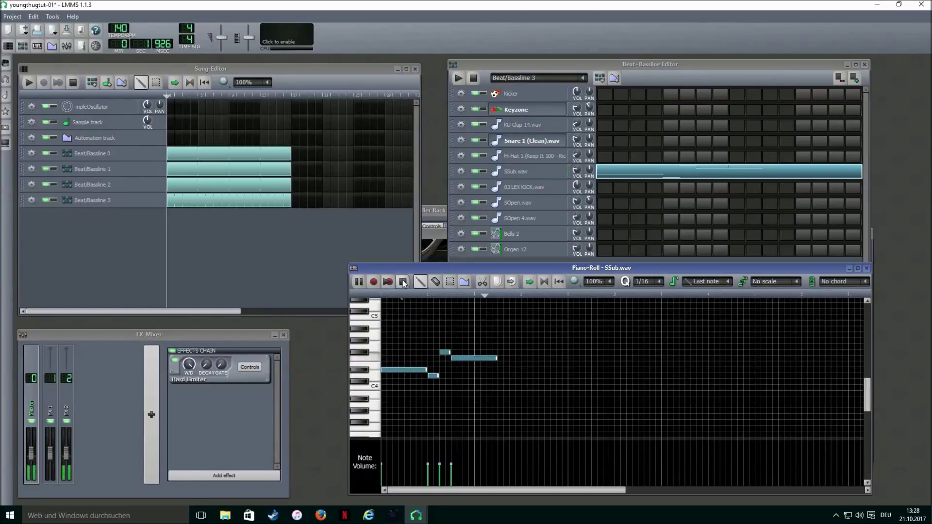
- Shorten the F4 to 1.5 beats, complete bar two with a 1.5-beat D#4 and a two-beat F#4, and play the result
{"action": "left_click_drag", "start_coordinate": [497, 371], "coordinate": [520, 371]}
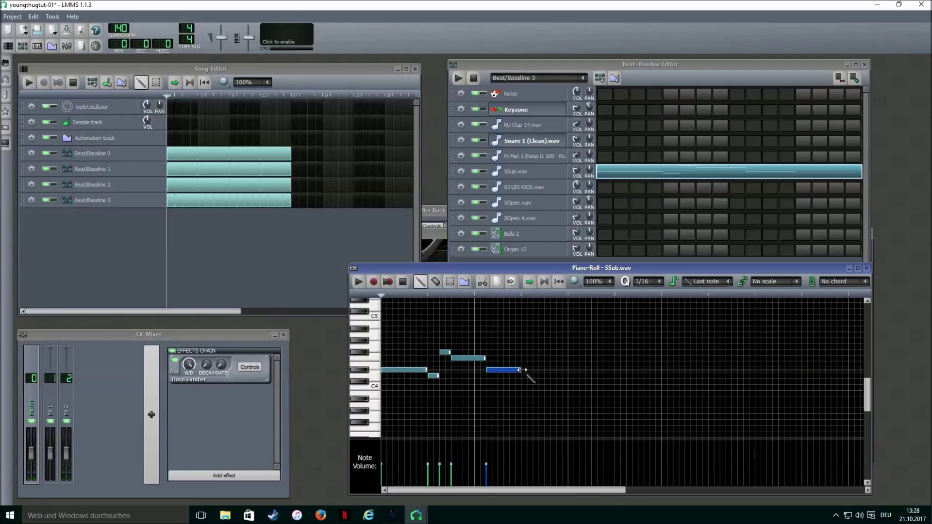
{"action": "left_click", "coordinate": [523, 352]}
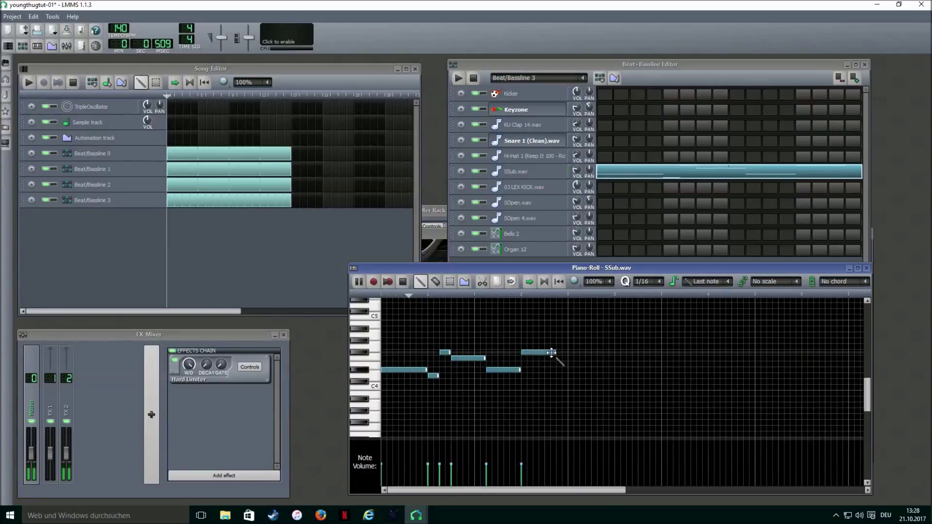
{"action": "left_click_drag", "start_coordinate": [556, 353], "coordinate": [568, 357]}
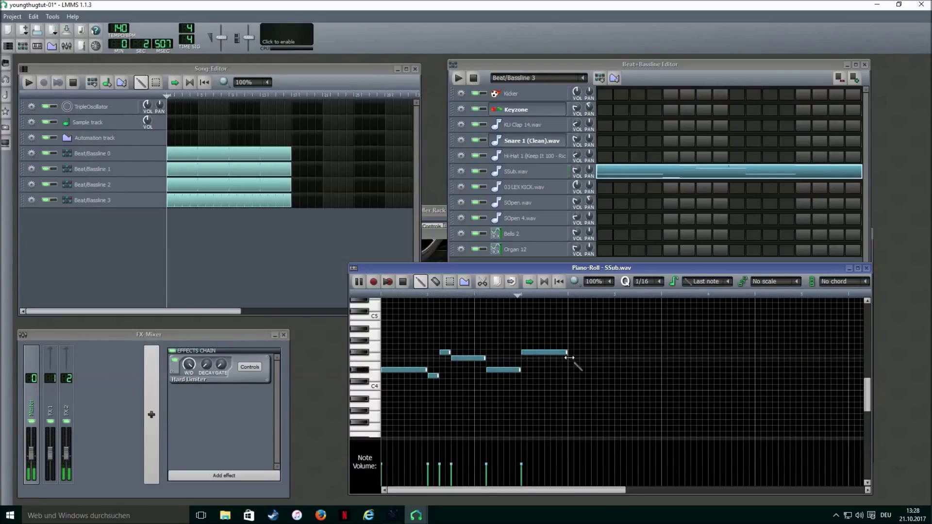
{"action": "left_click", "coordinate": [401, 282]}
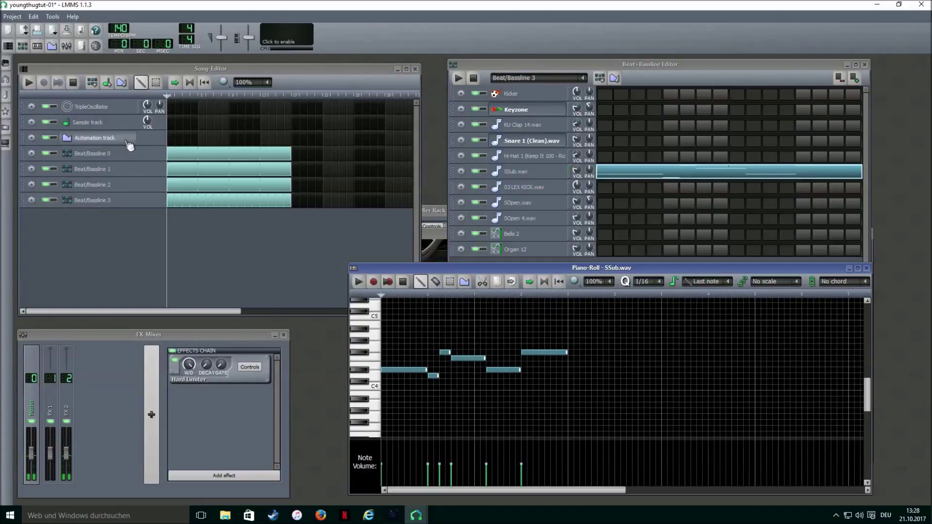
{"action": "left_click", "coordinate": [30, 82]}
{"action": "left_click", "coordinate": [451, 267]}
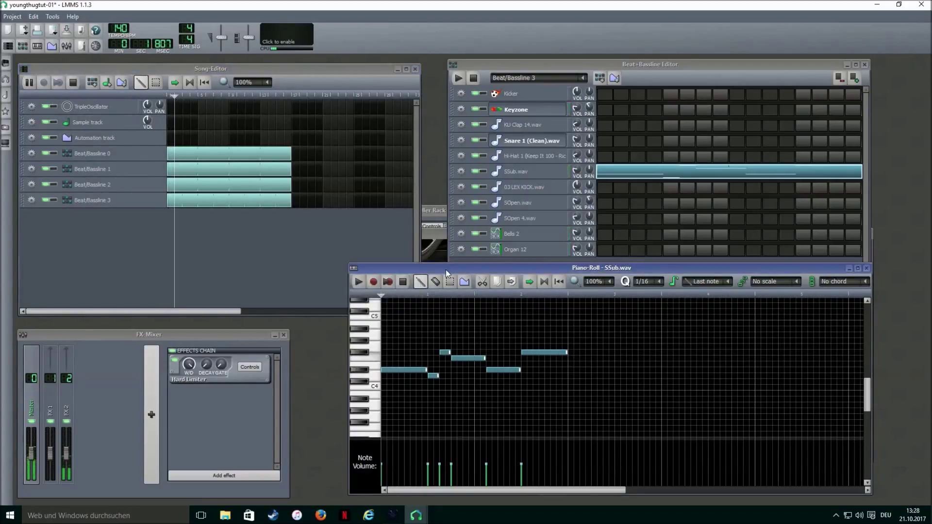
{"action": "left_click", "coordinate": [403, 281]}
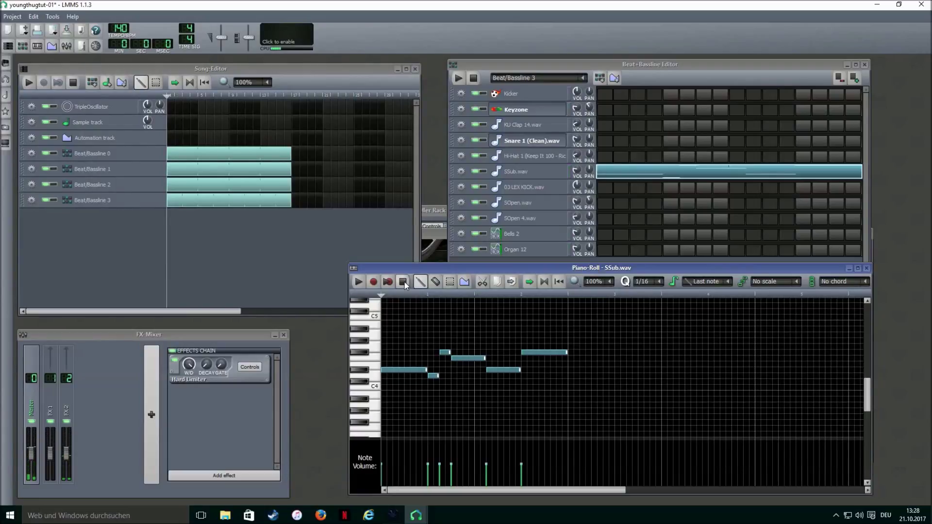
- Duplicate the two-bar SSub.wav bassline into bars three and four
{"action": "key", "text": "ctrl+a"}
{"action": "key", "text": "Escape"}
{"action": "key", "text": "ctrl+v"}
{"action": "left_click", "coordinate": [642, 328]}
{"action": "right_click", "coordinate": [648, 328]}
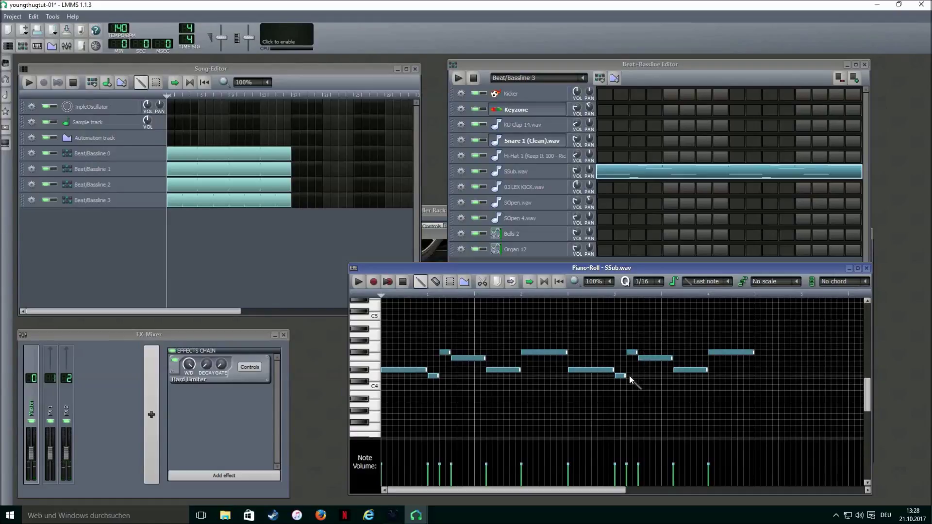
- Raise the copied short D4 note in bar three to A#4 and play the pattern
{"action": "left_click_drag", "start_coordinate": [623, 377], "coordinate": [623, 331]}
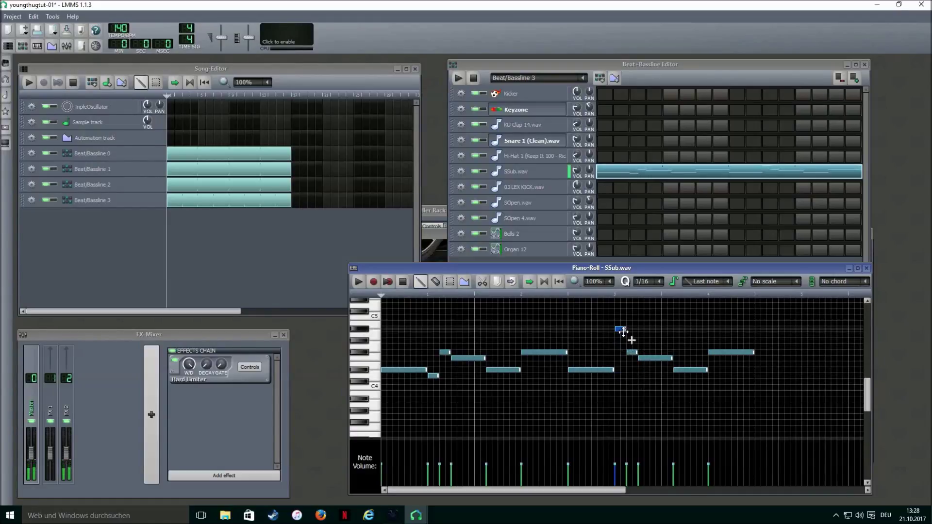
{"action": "key", "text": "space"}
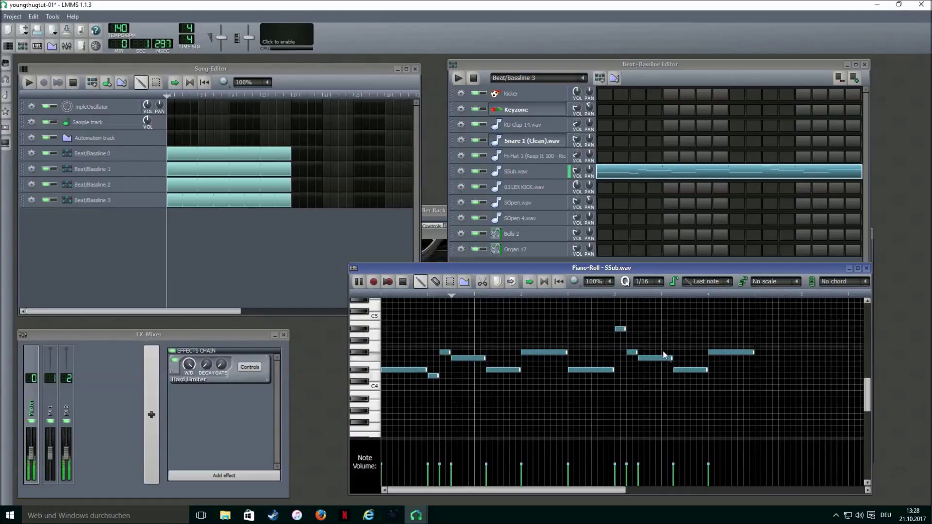
{"action": "scroll", "coordinate": [699, 388], "scroll_direction": "up", "scroll_amount": 1}
{"action": "scroll", "coordinate": [703, 398], "scroll_direction": "up", "scroll_amount": 1}
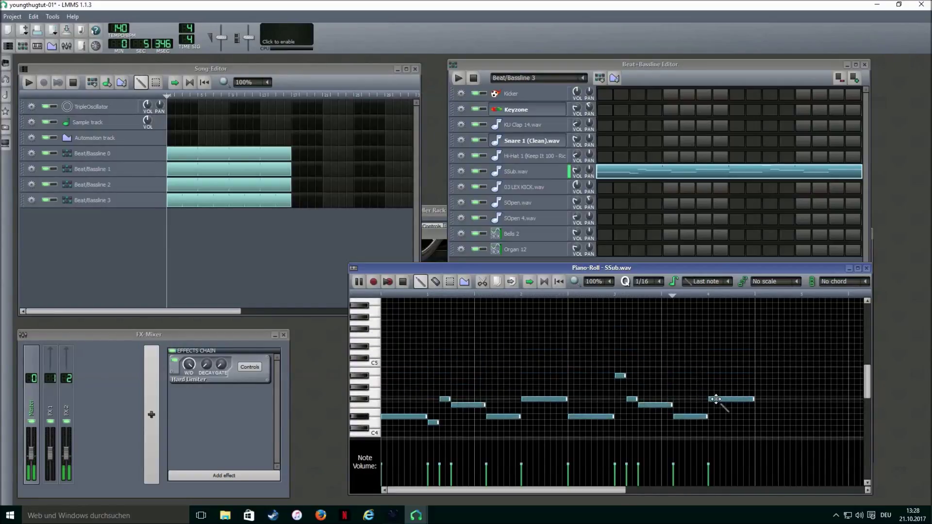
{"action": "left_click", "coordinate": [403, 281]}
- Move the last note up to D#5, shorten it to 1.5 beats, and finish the bar with an eighth-note F#4 during a playback check
{"action": "left_click", "coordinate": [718, 400]}
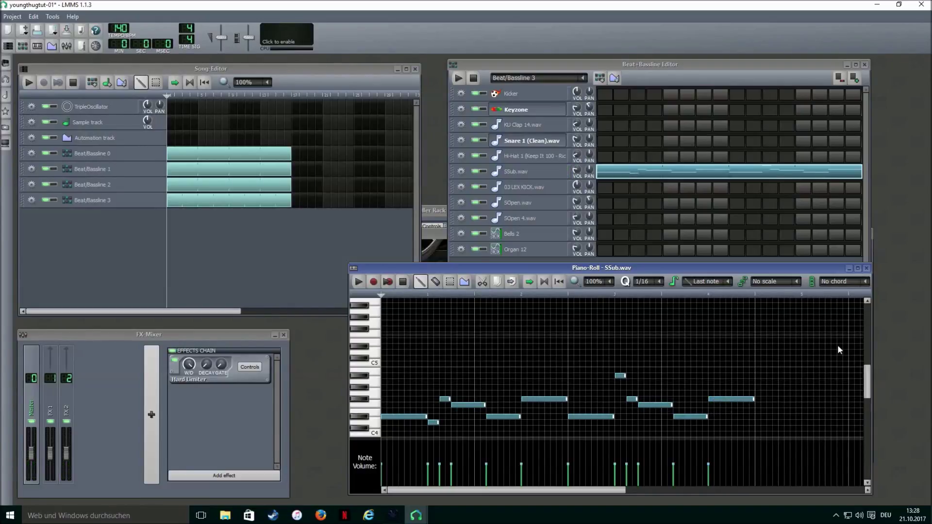
{"action": "left_click", "coordinate": [718, 398]}
{"action": "left_click_drag", "start_coordinate": [717, 398], "coordinate": [742, 348]}
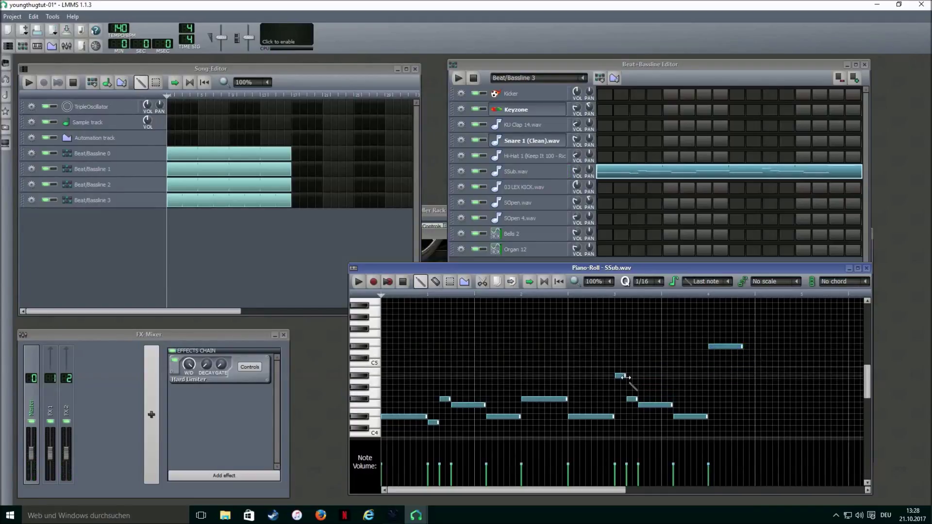
{"action": "left_click", "coordinate": [745, 400]}
{"action": "key", "text": "space"}
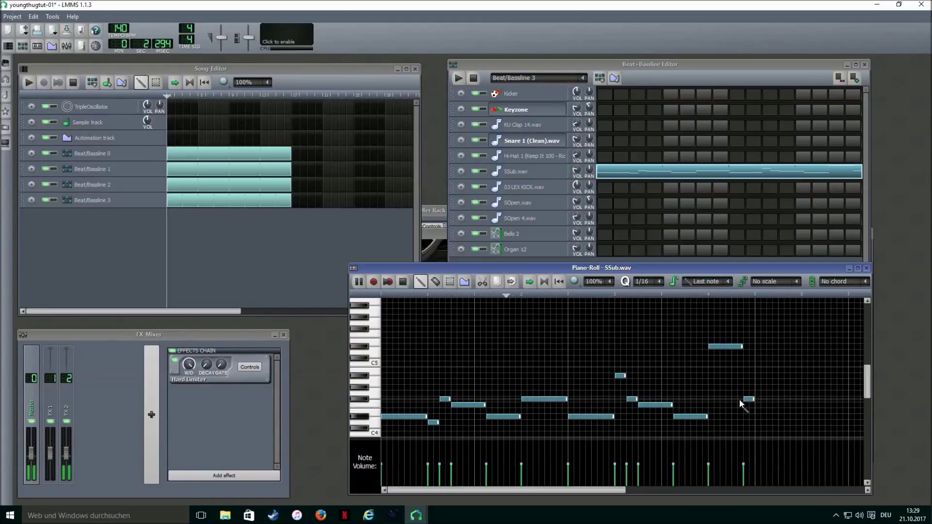
- Adjust the SSub.wav volume during playback and play the song with the full bassline
{"action": "left_click", "coordinate": [578, 171]}
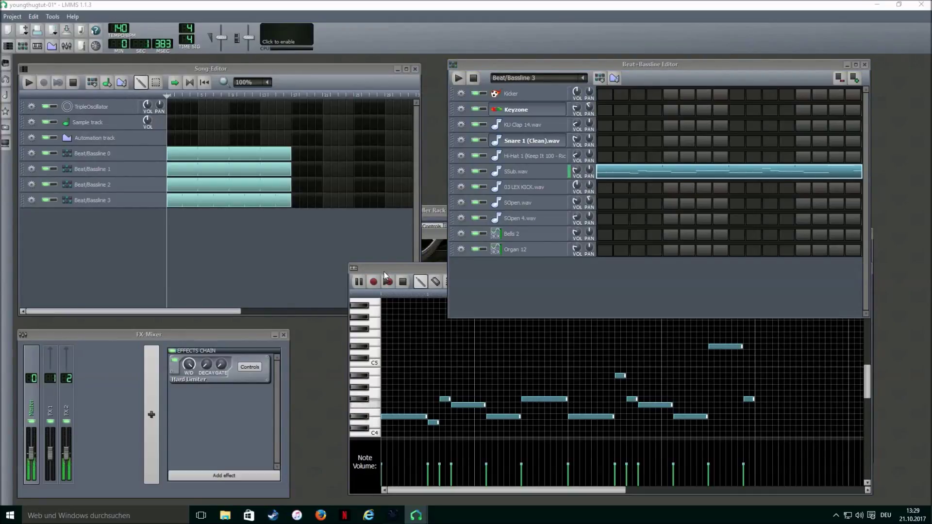
{"action": "left_click", "coordinate": [402, 281]}
{"action": "left_click", "coordinate": [29, 82]}
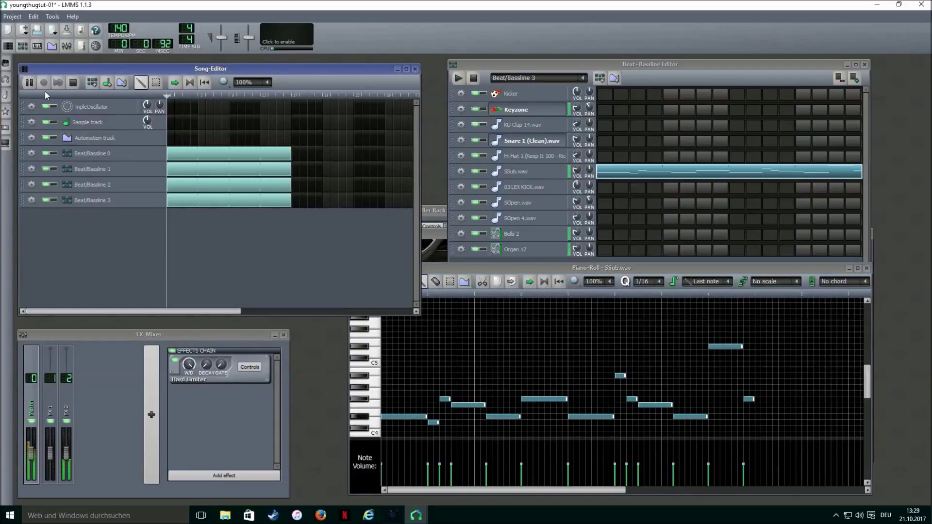
{"action": "left_click", "coordinate": [479, 96]}
{"action": "key", "text": "space"}
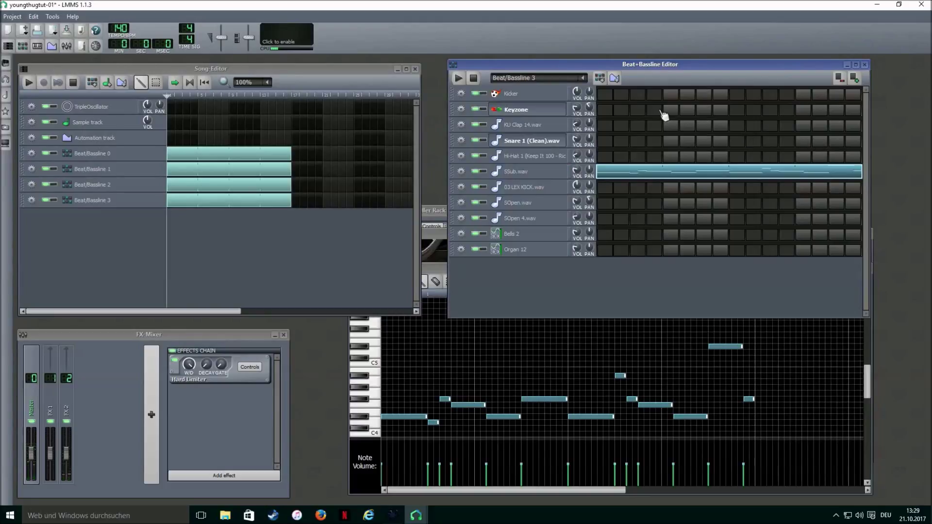
- Add Beat/Bassline 4 with KU Clap 14.wav and Snare 1 (Clean).wav on step 9, and place it in the song at the length of the patterns above
{"action": "left_click", "coordinate": [601, 77]}
{"action": "left_click", "coordinate": [737, 141]}
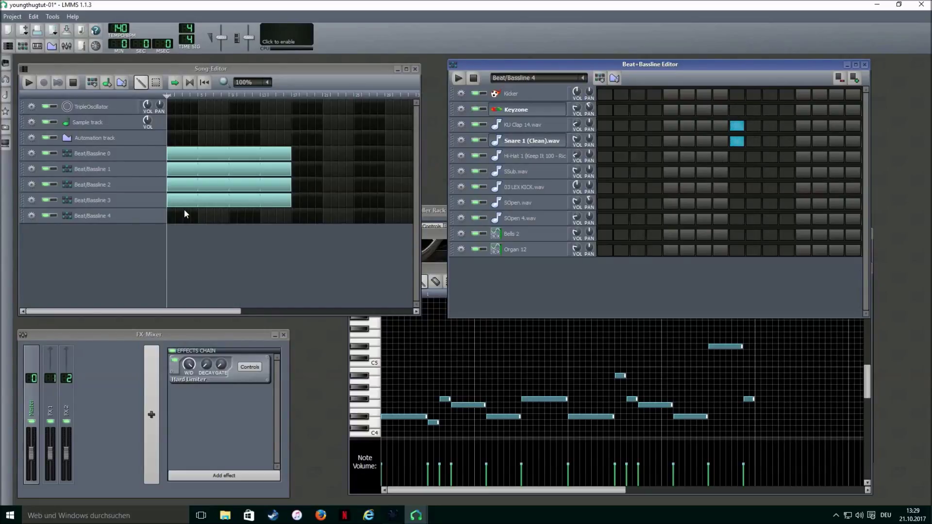
{"action": "left_click", "coordinate": [172, 213]}
{"action": "key", "text": "space"}
{"action": "left_click_drag", "start_coordinate": [175, 216], "coordinate": [292, 220]}
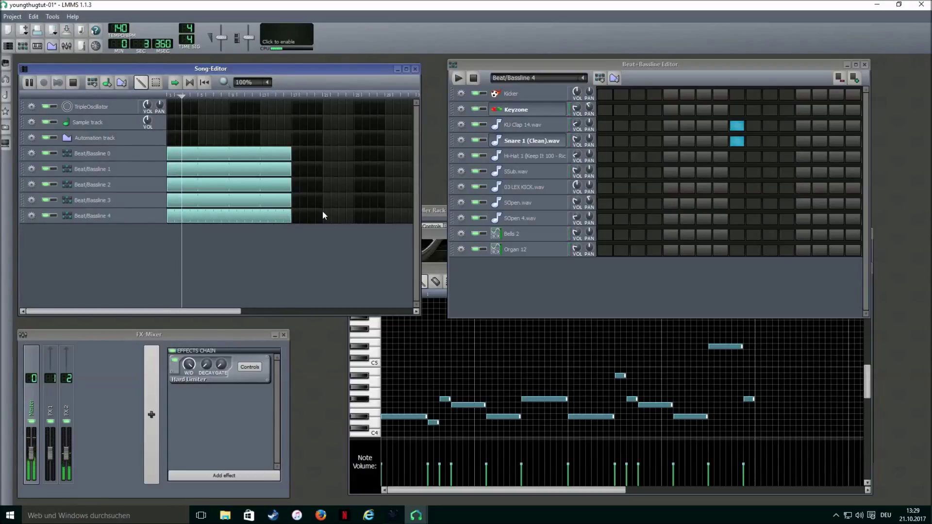
{"action": "left_click", "coordinate": [474, 78]}
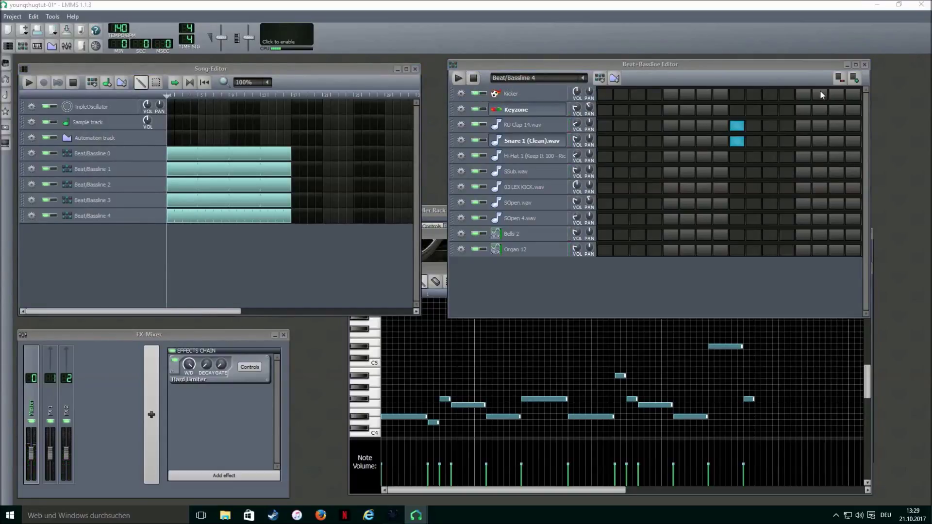
- Add Beat/Bassline 5 and program Hi-Hat 1 on every second step of the bar, starting at step 1
{"action": "left_click", "coordinate": [599, 79]}
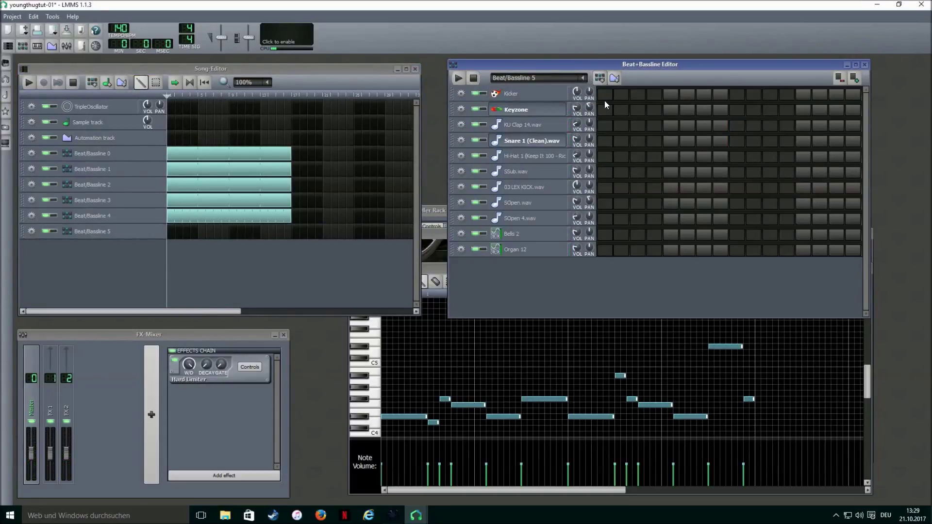
{"action": "double_click", "coordinate": [635, 158]}
{"action": "left_click", "coordinate": [611, 160]}
{"action": "left_click", "coordinate": [637, 158]}
{"action": "left_click", "coordinate": [671, 158]}
{"action": "left_click", "coordinate": [703, 158]}
{"action": "left_click", "coordinate": [736, 158]}
{"action": "left_click", "coordinate": [770, 157]}
{"action": "left_click", "coordinate": [802, 157]}
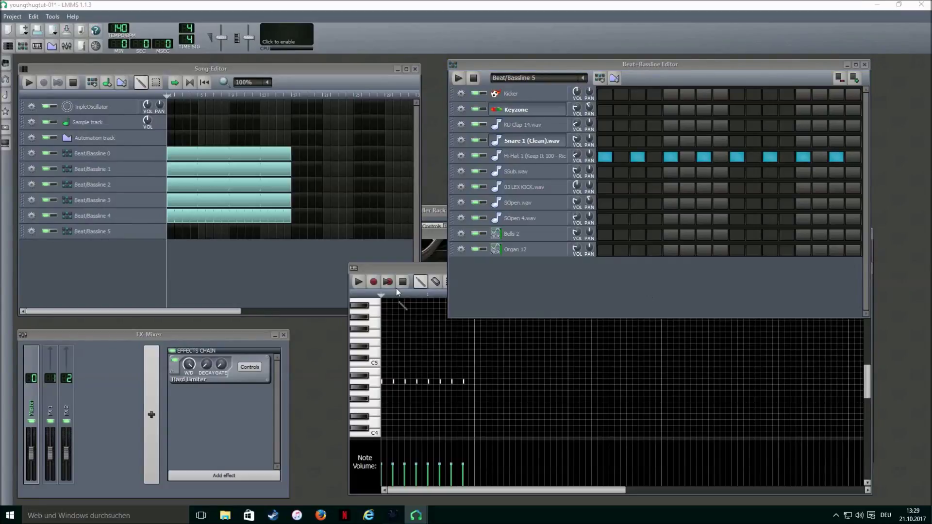
- At 1/64 quantization, add a Hi-Hat 1 hit on step 2 and fill steps 9 to 11 with a 1/32 roll, and play the pattern
{"action": "left_click", "coordinate": [420, 271]}
{"action": "scroll", "coordinate": [593, 284], "scroll_direction": "down", "scroll_amount": 1}
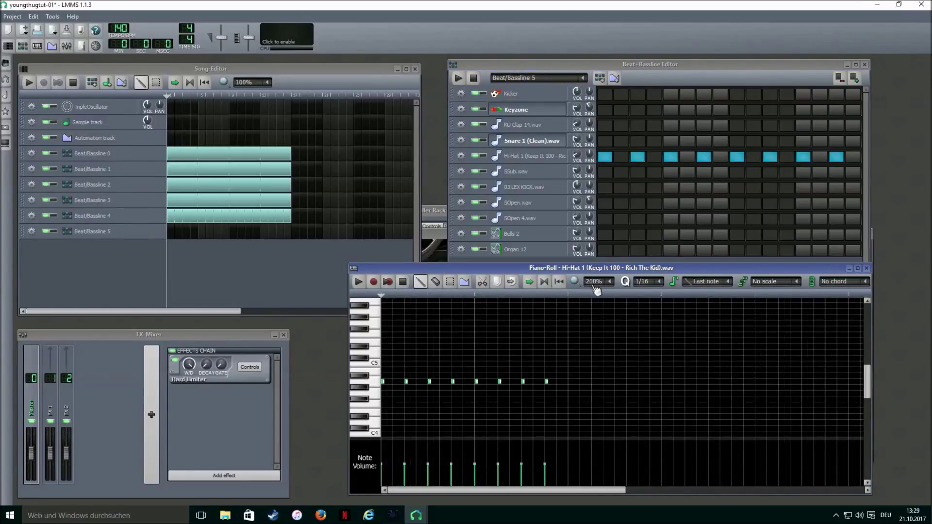
{"action": "scroll", "coordinate": [641, 285], "scroll_direction": "down", "scroll_amount": 1}
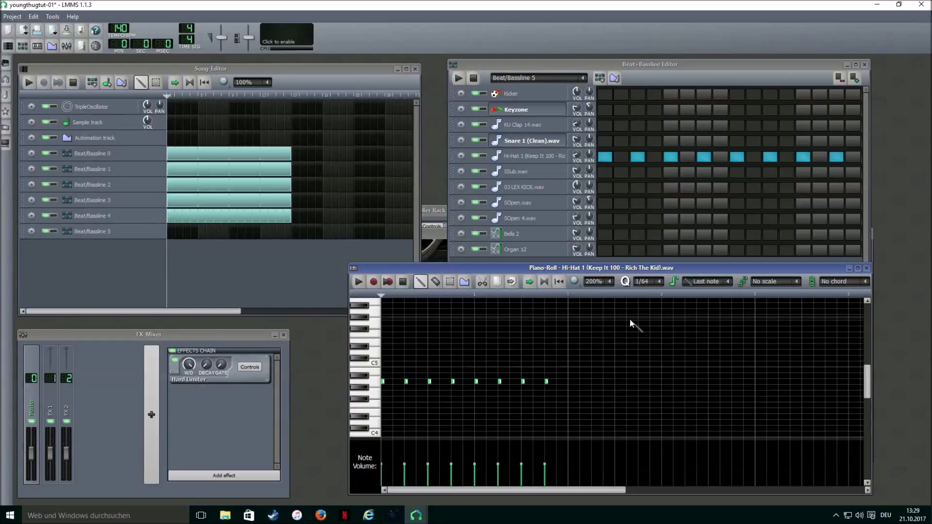
{"action": "scroll", "coordinate": [571, 299], "scroll_direction": "up", "scroll_amount": 1}
{"action": "scroll", "coordinate": [601, 283], "scroll_direction": "up", "scroll_amount": 1}
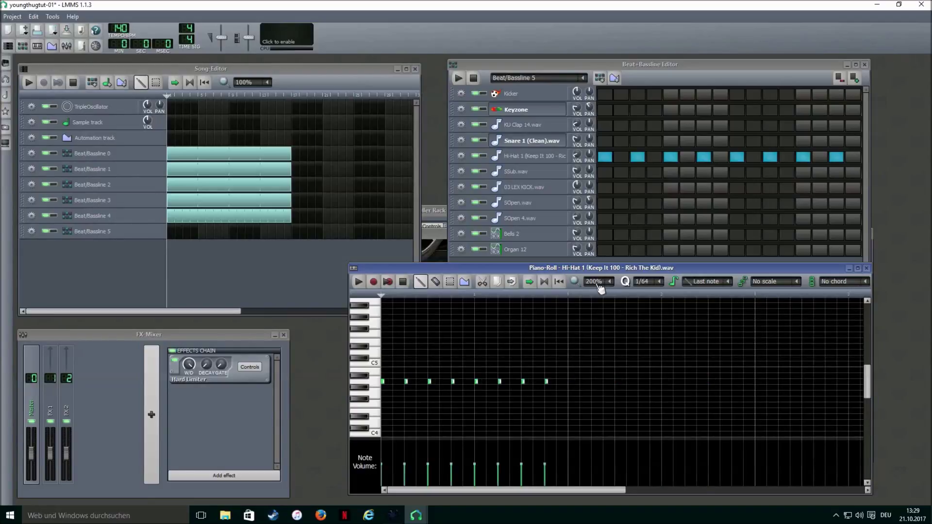
{"action": "left_click", "coordinate": [393, 381]}
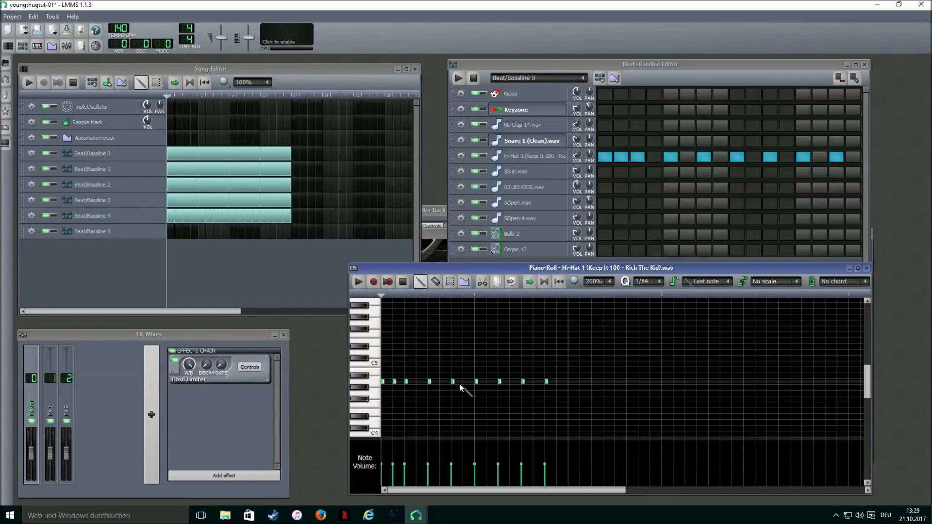
{"action": "left_click", "coordinate": [482, 381]}
{"action": "left_click", "coordinate": [488, 382]}
{"action": "left_click", "coordinate": [493, 381]}
{"action": "key", "text": "space"}
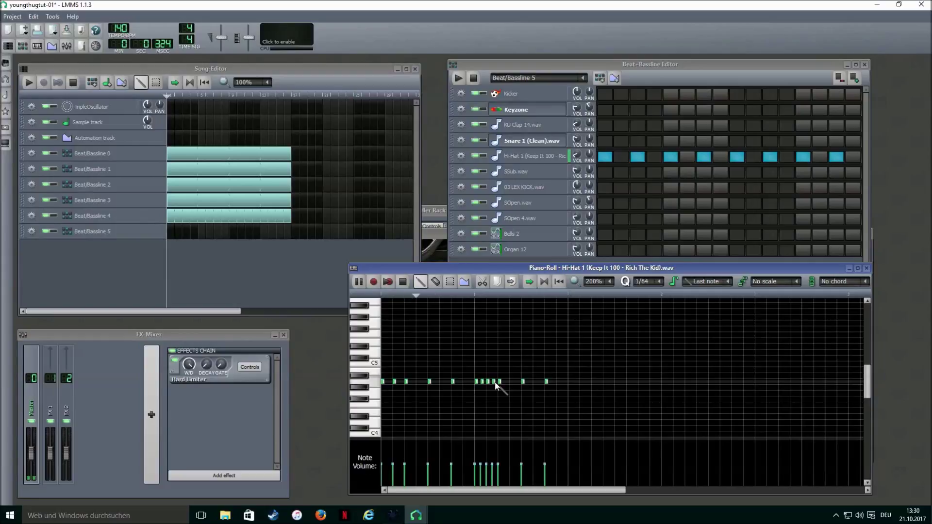
{"action": "left_click", "coordinate": [406, 282]}
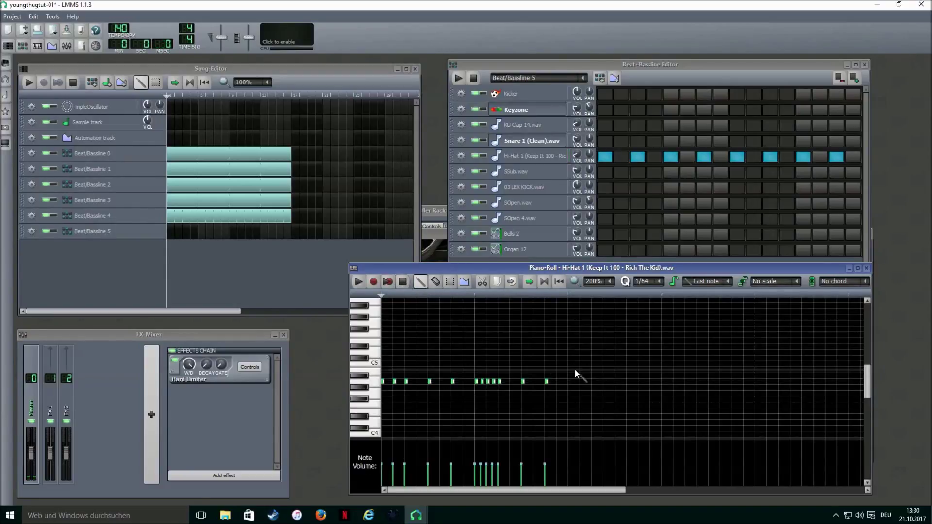
- Add a three-hit 1/32 Hi-Hat 1 roll over steps 1 to 2 of bar 2 and play the pattern
{"action": "left_click", "coordinate": [570, 381]}
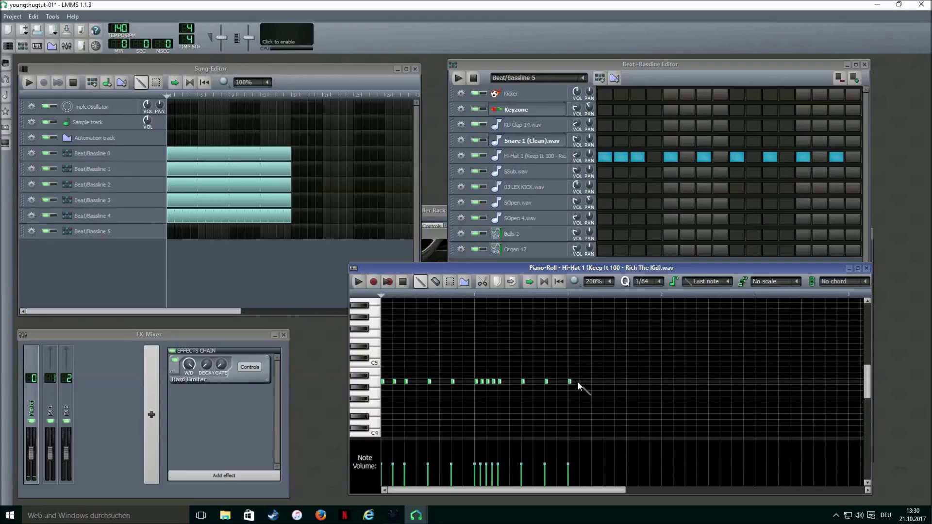
{"action": "left_click", "coordinate": [576, 382]}
{"action": "left_click", "coordinate": [581, 381]}
{"action": "key", "text": "space"}
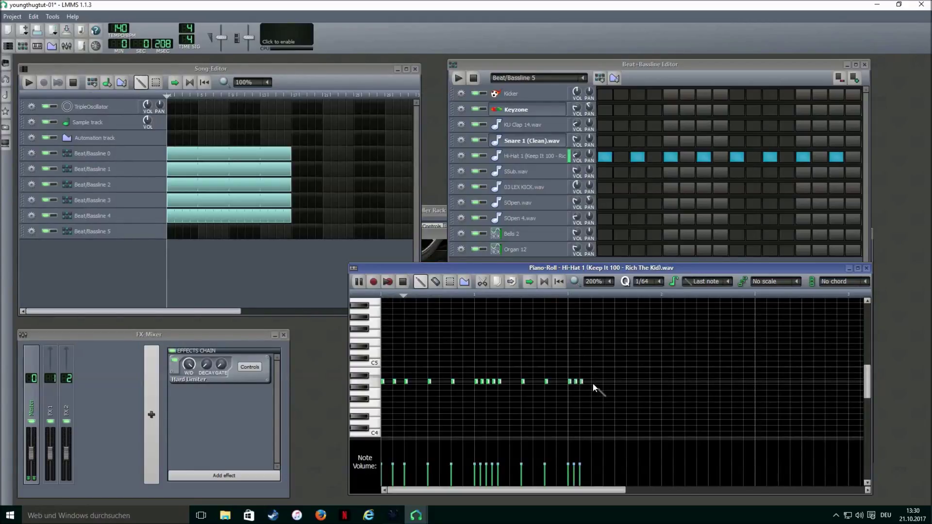
{"action": "left_click", "coordinate": [403, 282]}
- In bar 2, add Hi-Hat 1 hits on steps 3, 5, 6, 7, 9, 11 and 15, plus a 1/32 roll over steps 13 to 14
{"action": "left_click", "coordinate": [593, 382]}
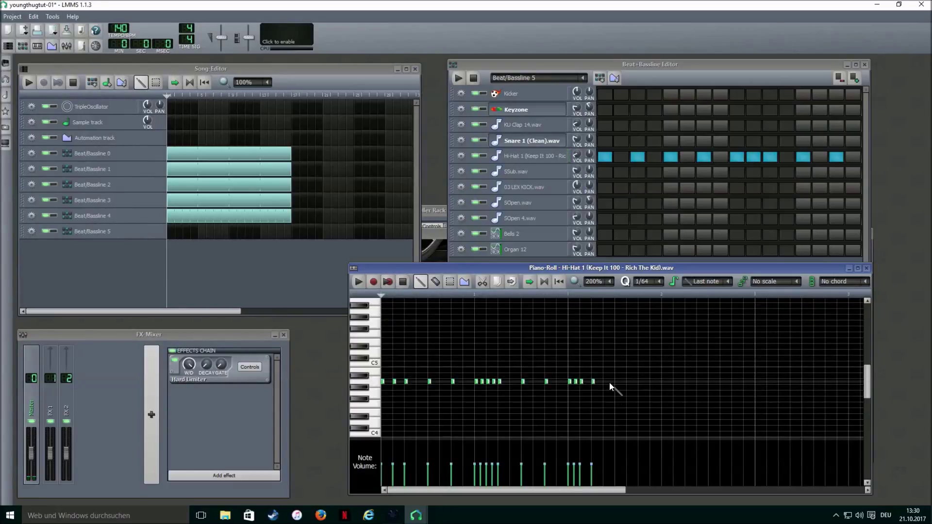
{"action": "left_click", "coordinate": [615, 382]}
{"action": "left_click", "coordinate": [627, 382]}
{"action": "left_click", "coordinate": [639, 382]}
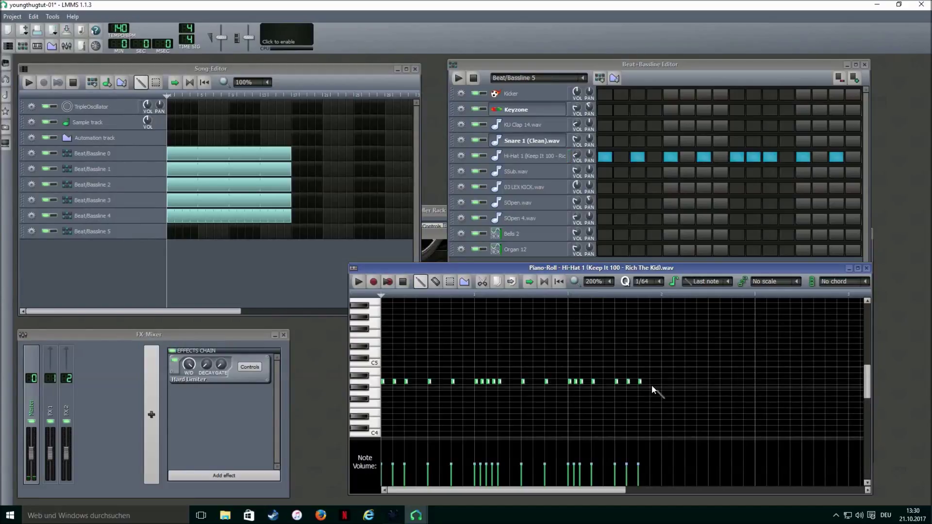
{"action": "left_click", "coordinate": [663, 382]}
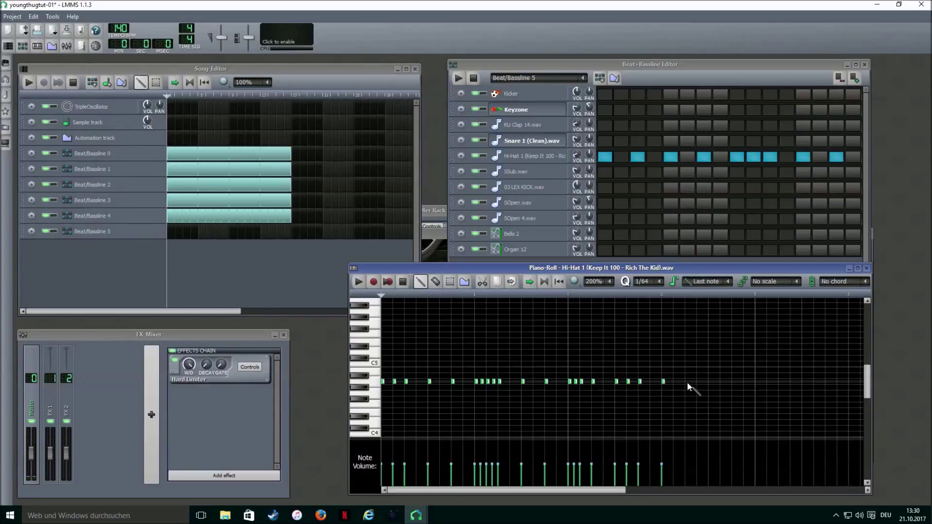
{"action": "left_click", "coordinate": [686, 381]}
{"action": "left_click", "coordinate": [709, 381]}
{"action": "left_click", "coordinate": [716, 381]}
{"action": "left_click", "coordinate": [722, 381]}
{"action": "left_click", "coordinate": [733, 382]}
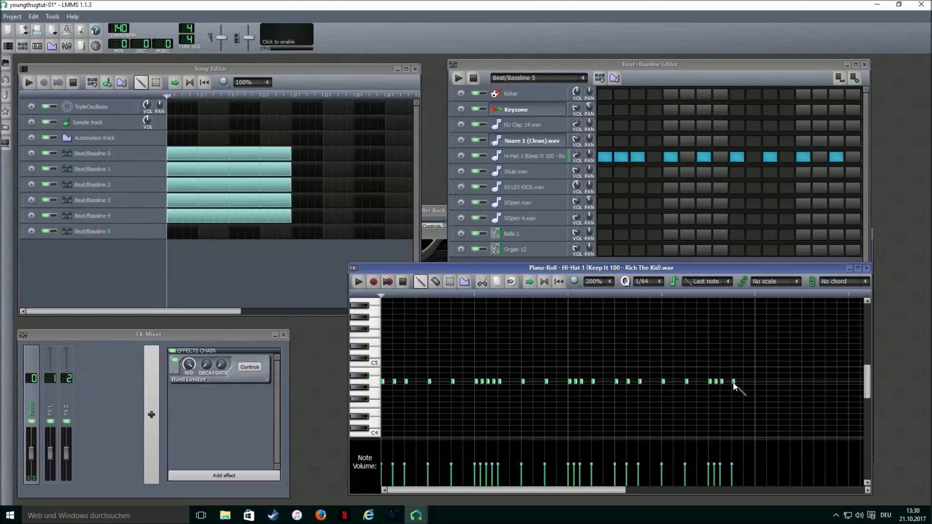
- Place Beat/Bassline 5 in the song at the length of the patterns above and adjust the Hi-Hat 1 volume to about 18% during playback
{"action": "left_click", "coordinate": [183, 231]}
{"action": "key", "text": "space"}
{"action": "left_click_drag", "start_coordinate": [176, 233], "coordinate": [289, 238]}
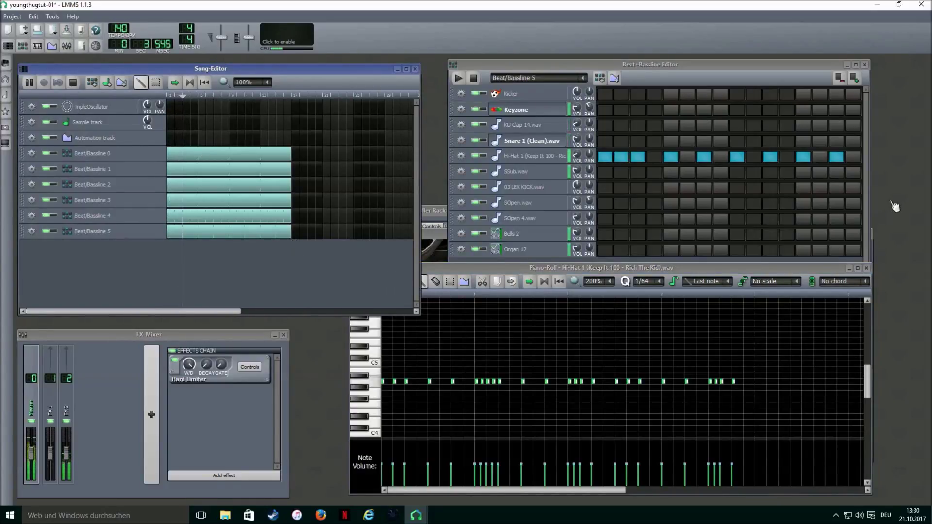
{"action": "left_click", "coordinate": [576, 156]}
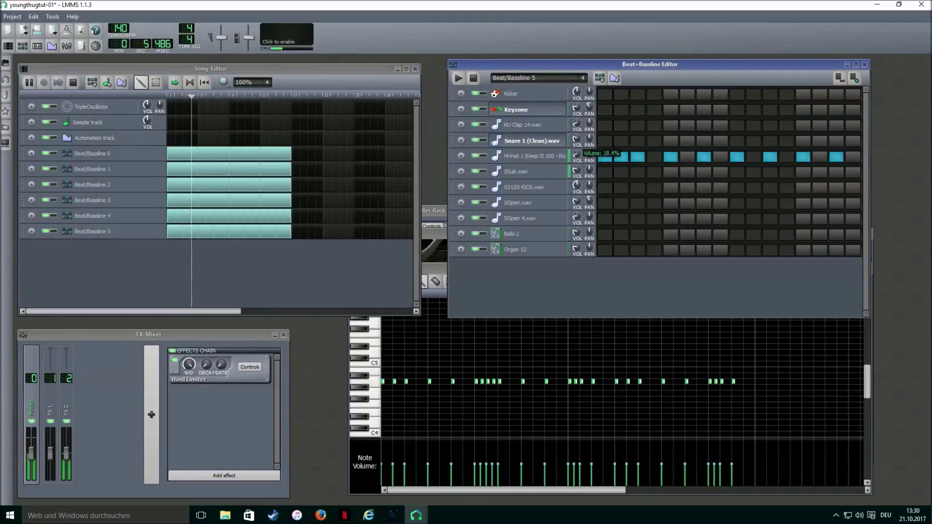
{"action": "left_click", "coordinate": [472, 80]}
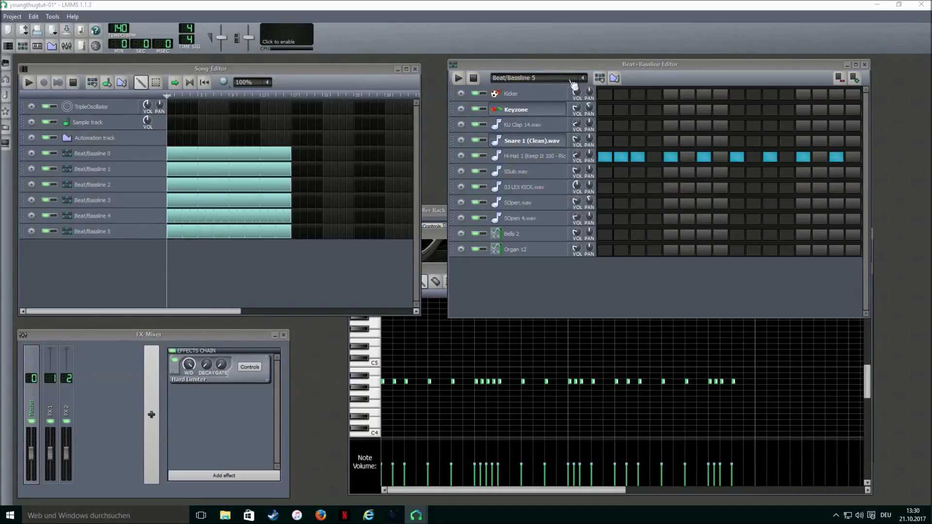
- Add Beat/Bassline 6, extend it to 32 steps, and program 03 LEX KICK.wav on steps 1, 11, 13, 19 and 31
{"action": "left_click", "coordinate": [602, 78]}
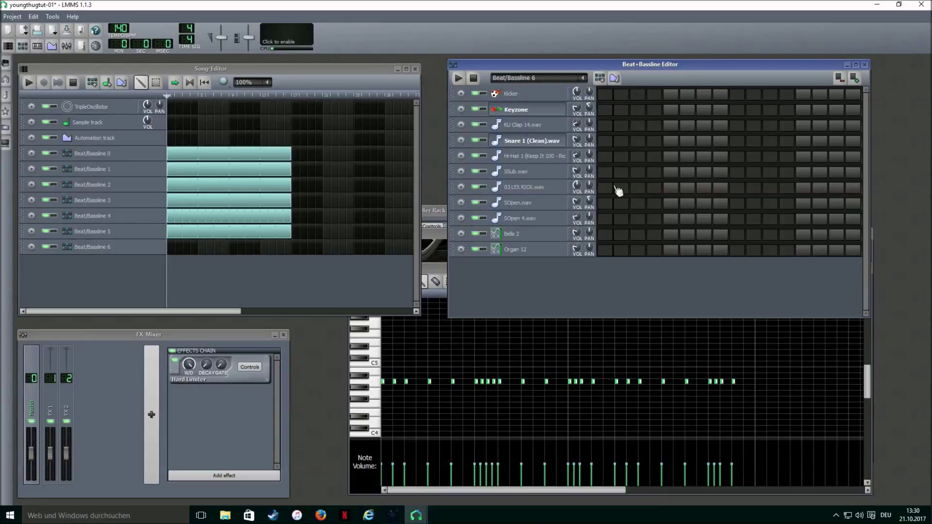
{"action": "left_click", "coordinate": [855, 78]}
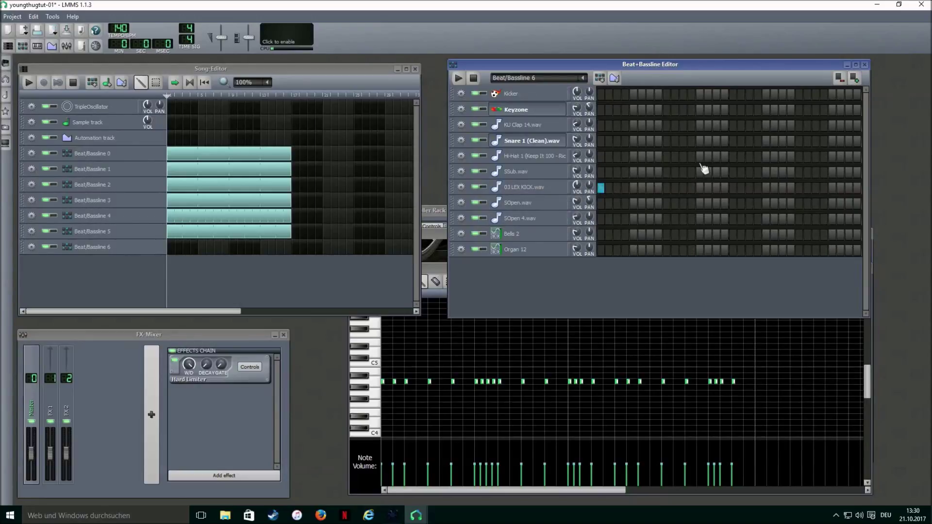
{"action": "left_click", "coordinate": [683, 188]}
{"action": "left_click", "coordinate": [699, 188]}
{"action": "key", "text": "space"}
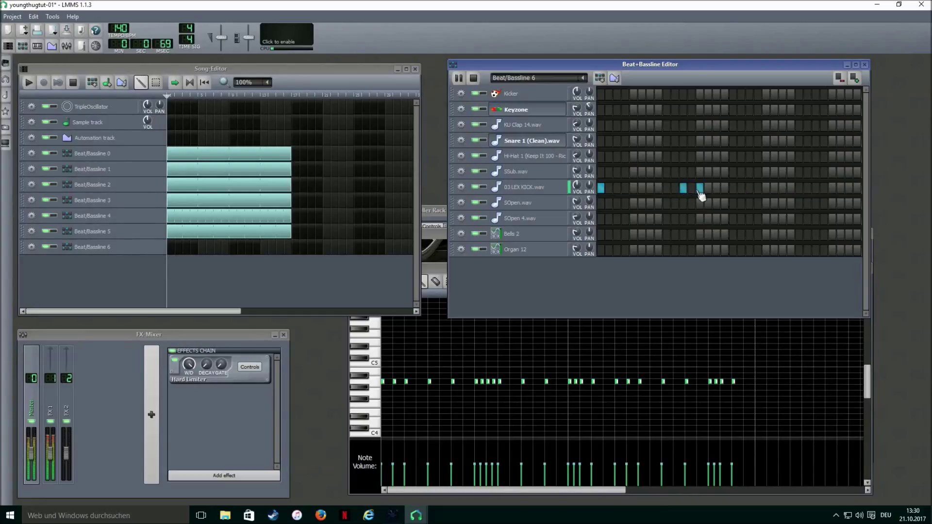
{"action": "left_click", "coordinate": [751, 189]}
{"action": "left_click", "coordinate": [849, 188]}
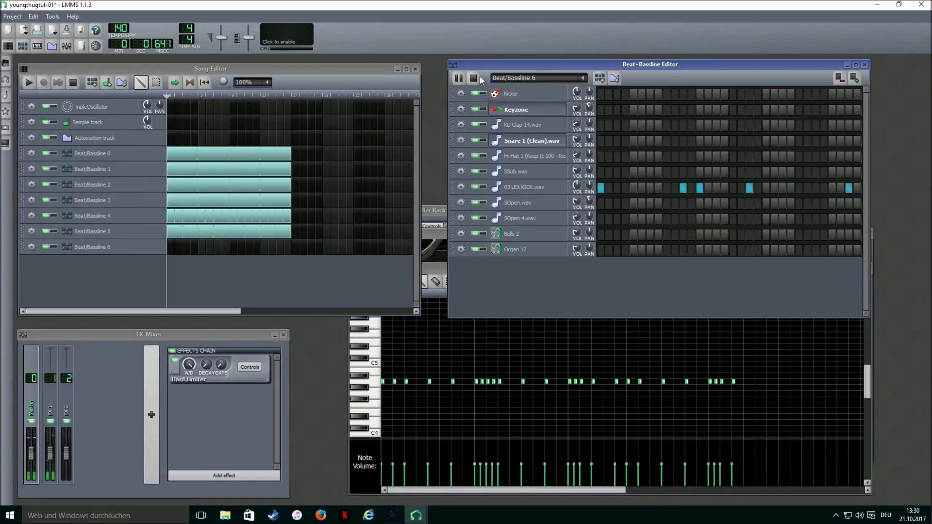
- Place Beat/Bassline 6 in the song at the length of the patterns above and play the song with the kick
{"action": "left_click", "coordinate": [170, 246]}
{"action": "key", "text": "space"}
{"action": "left_click_drag", "start_coordinate": [174, 246], "coordinate": [291, 256]}
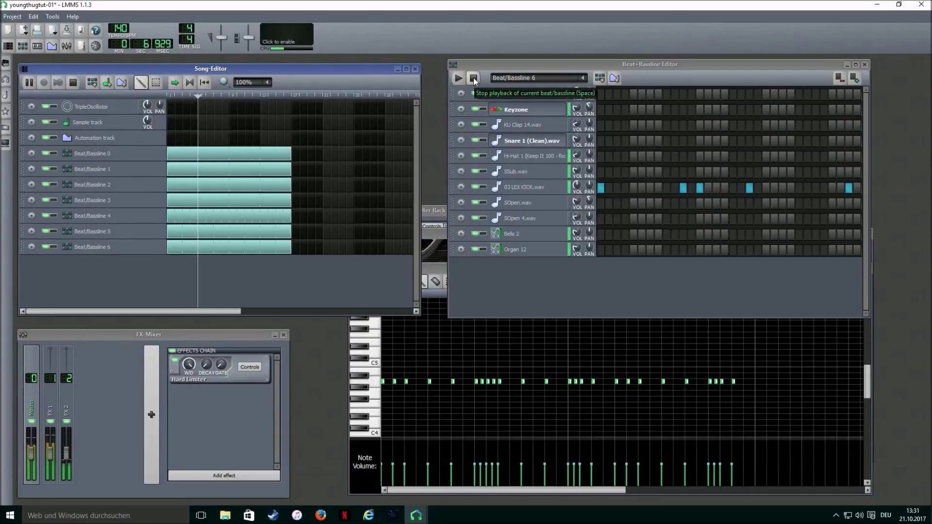
{"action": "left_click", "coordinate": [473, 77]}
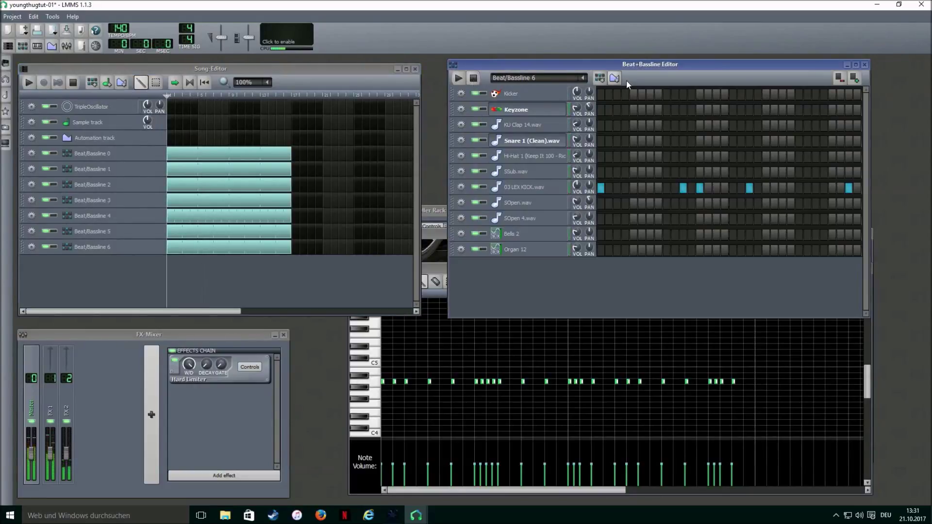
- Add Beat/Bassline 7 with SOpen.wav on step 5, and place it in the song at the length of the patterns above
{"action": "left_click", "coordinate": [598, 78]}
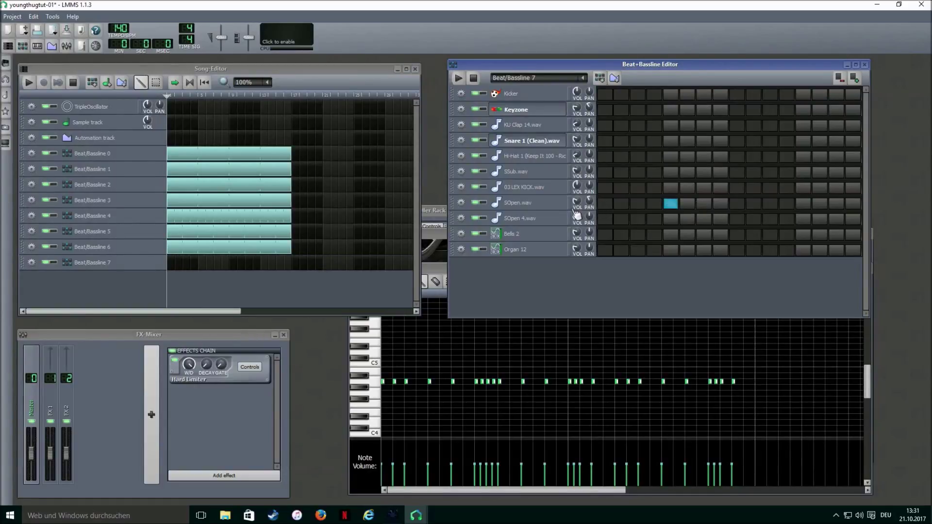
{"action": "left_click", "coordinate": [176, 262]}
{"action": "key", "text": "space"}
{"action": "left_click_drag", "start_coordinate": [179, 266], "coordinate": [292, 265]}
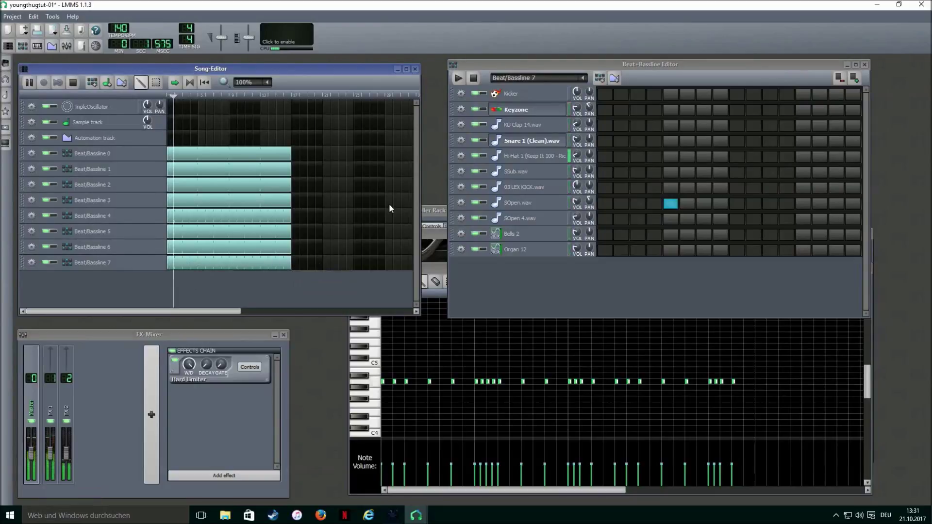
- Replace the SOpen.wav step hit with a 1/4-length A4 note at step 5 in the piano roll, using 1/16 quantization
{"action": "left_click", "coordinate": [470, 79]}
{"action": "left_click", "coordinate": [671, 205]}
{"action": "right_click", "coordinate": [673, 210]}
{"action": "left_click", "coordinate": [675, 214]}
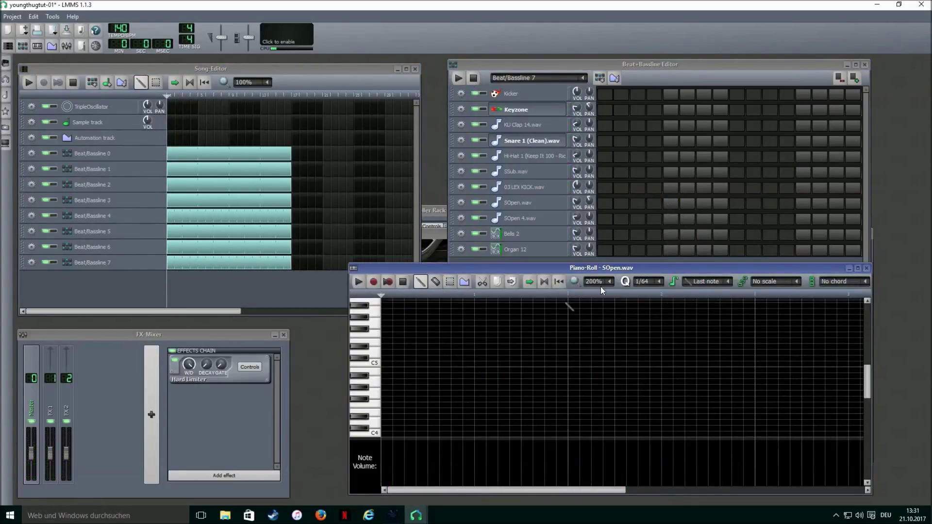
{"action": "scroll", "coordinate": [600, 286], "scroll_direction": "up", "scroll_amount": 1}
{"action": "scroll", "coordinate": [647, 286], "scroll_direction": "up", "scroll_amount": 1}
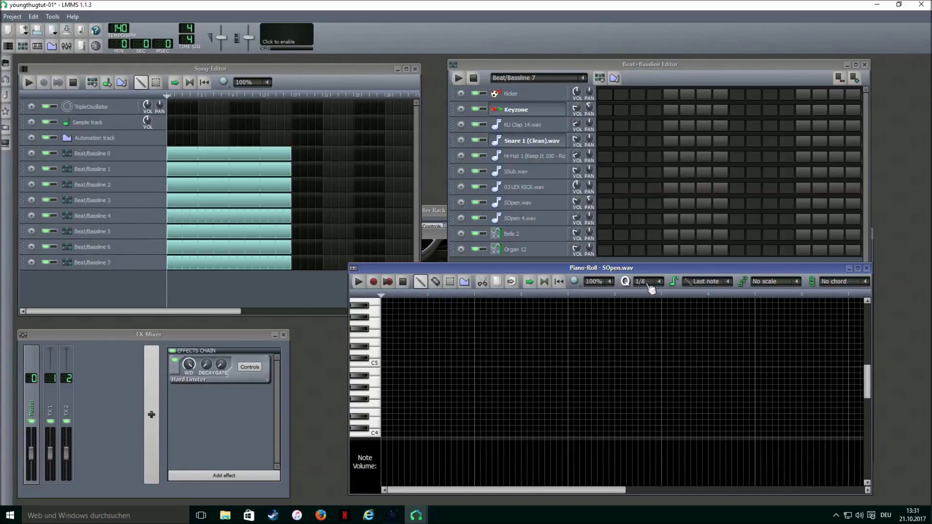
{"action": "scroll", "coordinate": [698, 283], "scroll_direction": "down", "scroll_amount": 3}
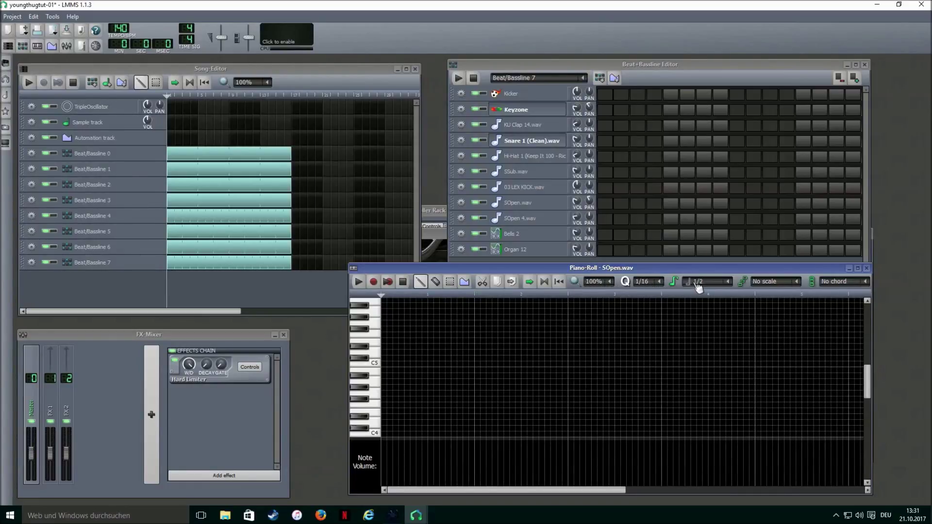
{"action": "left_click", "coordinate": [407, 381]}
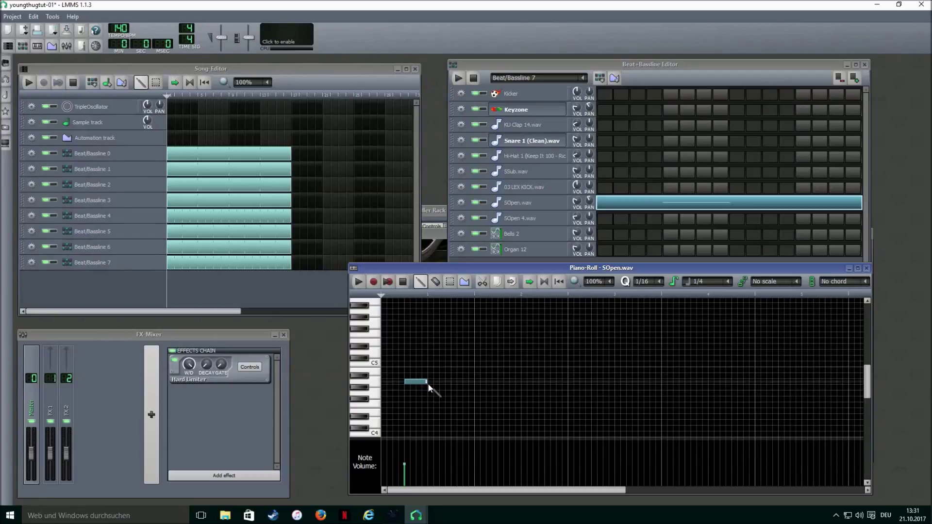
- Reset the note length to Last note and adjust the SOpen.wav volume to 41.6% while playing the song
{"action": "left_click", "coordinate": [28, 82]}
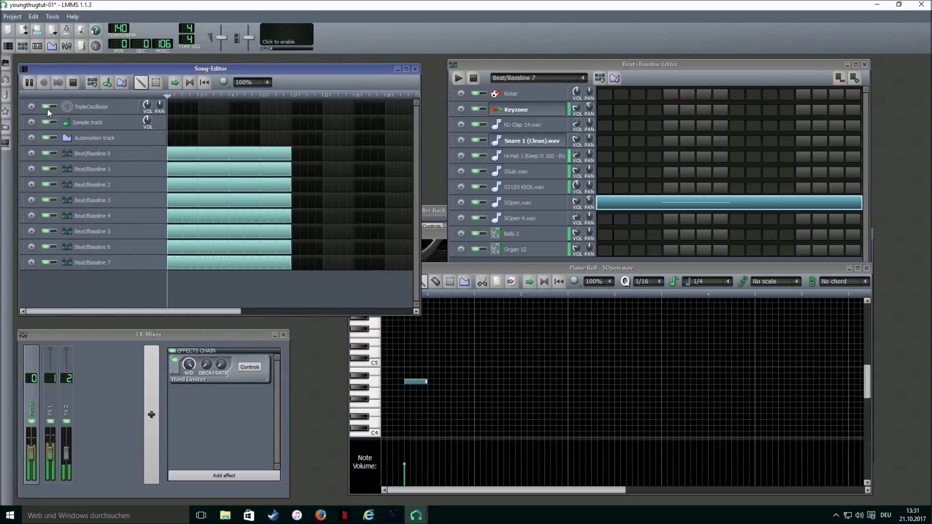
{"action": "scroll", "coordinate": [690, 286], "scroll_direction": "up", "scroll_amount": 3}
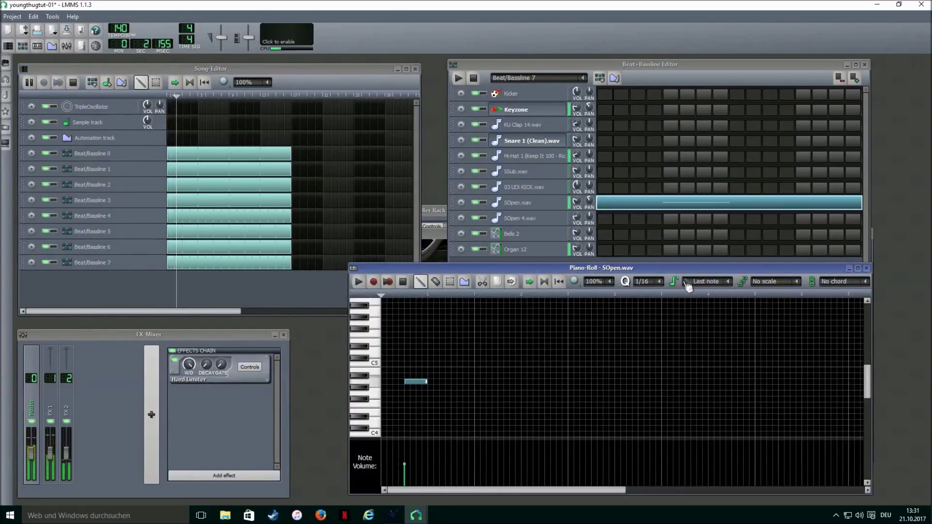
{"action": "left_click", "coordinate": [579, 205]}
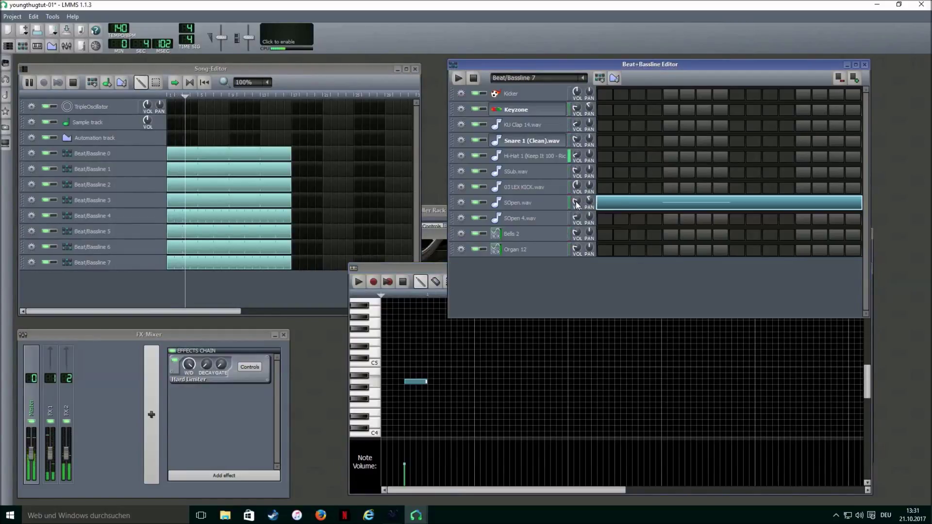
{"action": "left_click", "coordinate": [474, 79]}
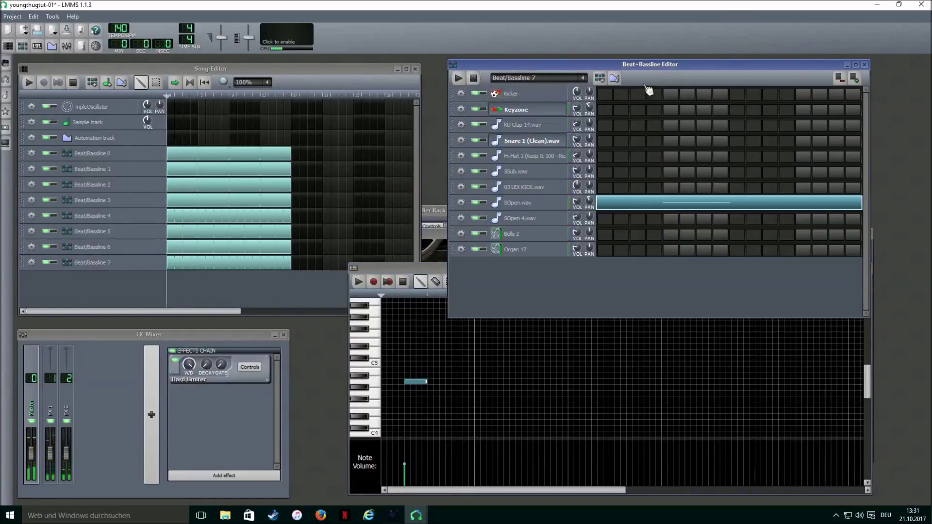
{"action": "mouse_move", "coordinate": [577, 202]}
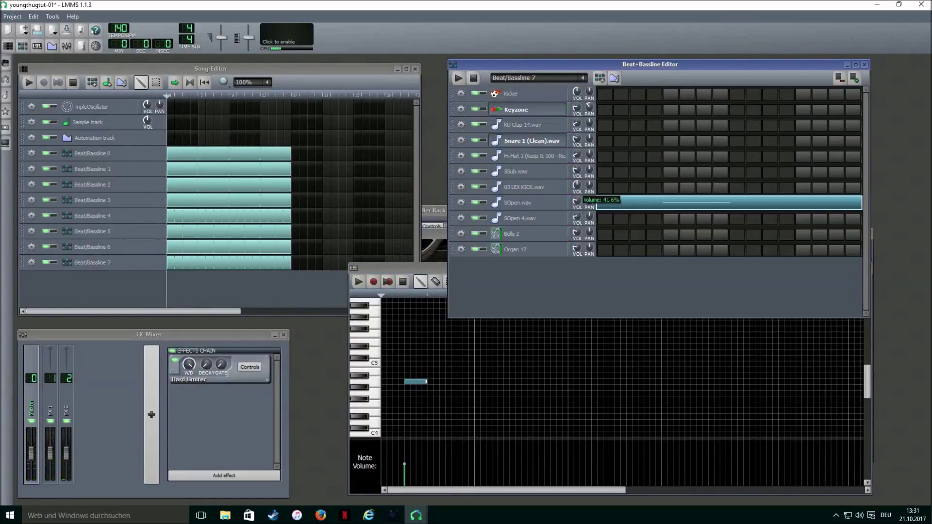
- Add Beat/Bassline 8 and draw a two-bar A4 note for SOpen 4.wav from the start of the pattern
{"action": "left_click", "coordinate": [599, 78]}
{"action": "right_click", "coordinate": [609, 224]}
{"action": "left_click", "coordinate": [626, 227]}
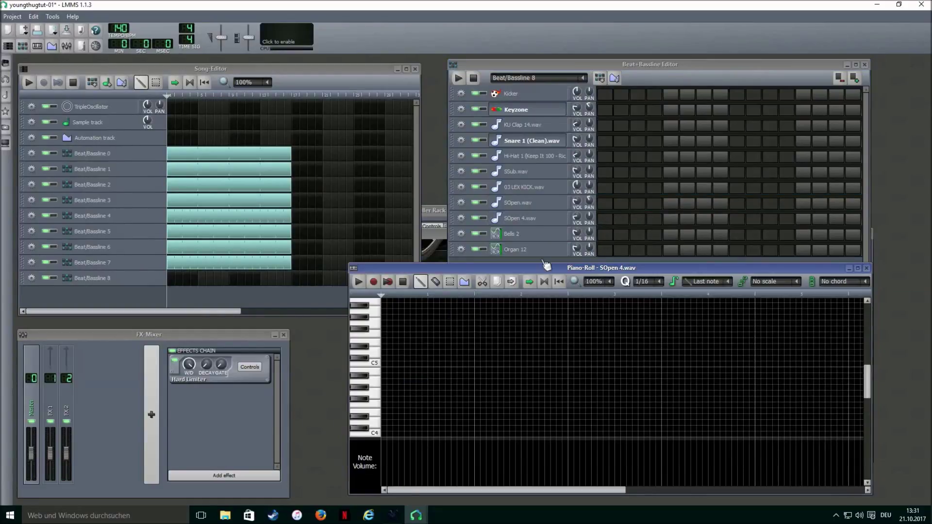
{"action": "left_click", "coordinate": [392, 382]}
{"action": "left_click_drag", "start_coordinate": [406, 381], "coordinate": [567, 381]}
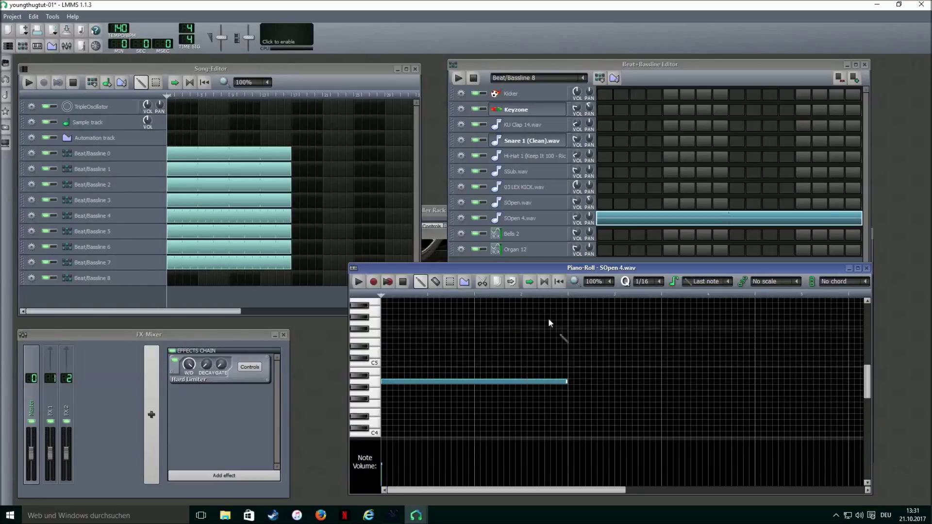
{"action": "left_click", "coordinate": [551, 219]}
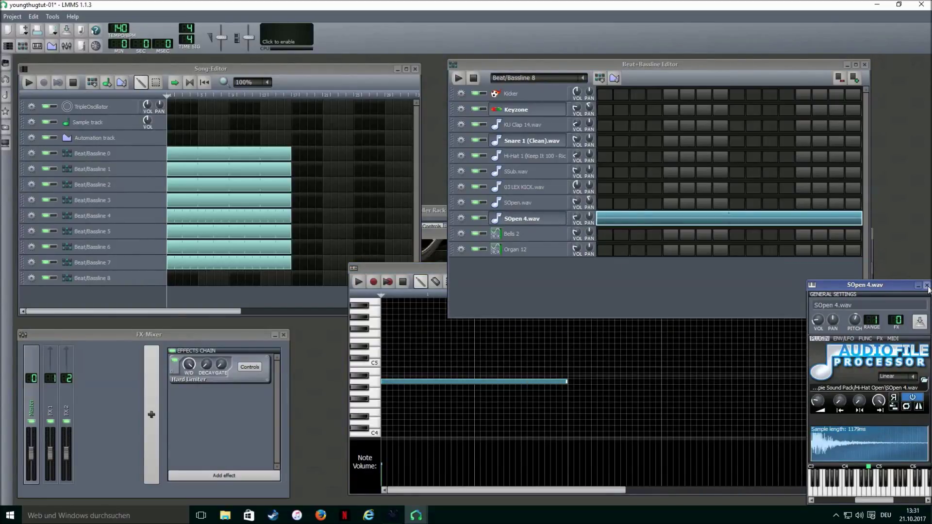
{"action": "left_click", "coordinate": [927, 286]}
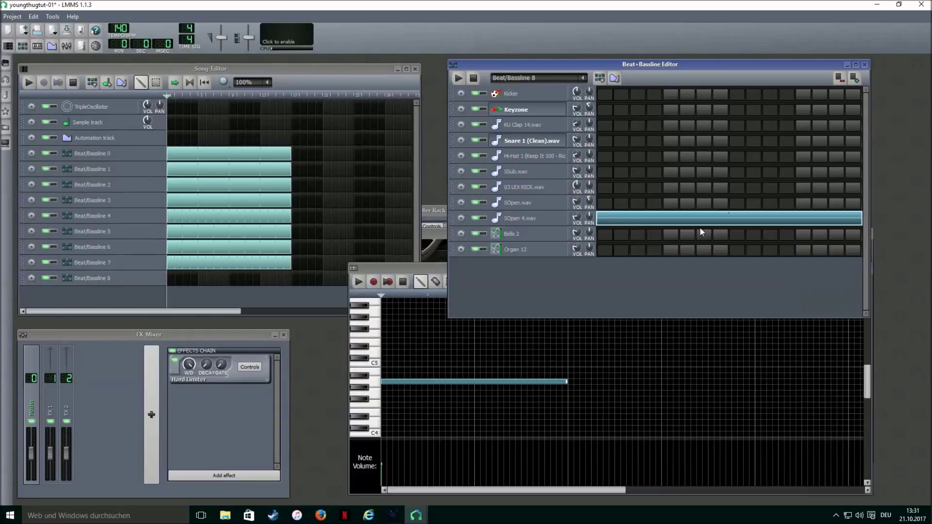
- Place a single two-bar Beat/Bassline 8 clip at the start of the song and play the song
{"action": "left_click", "coordinate": [171, 278]}
{"action": "key", "text": "space"}
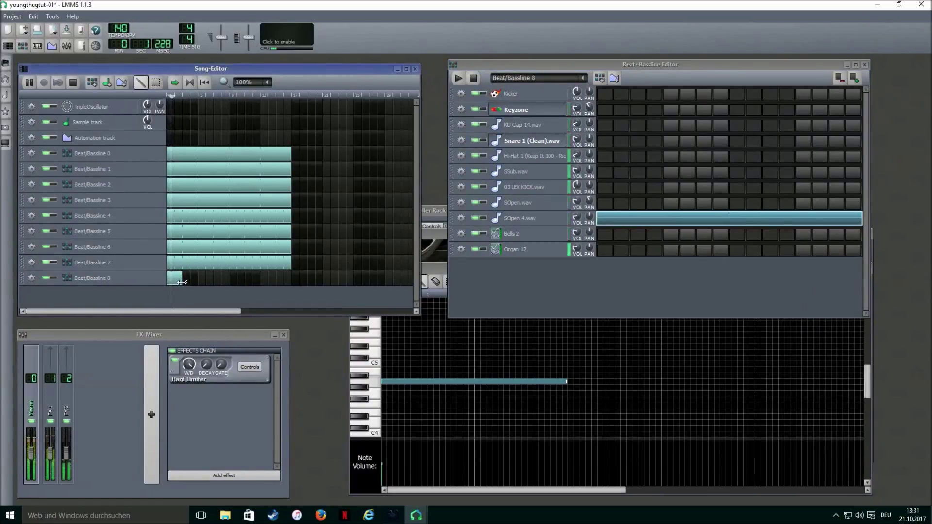
{"action": "key", "text": "space"}
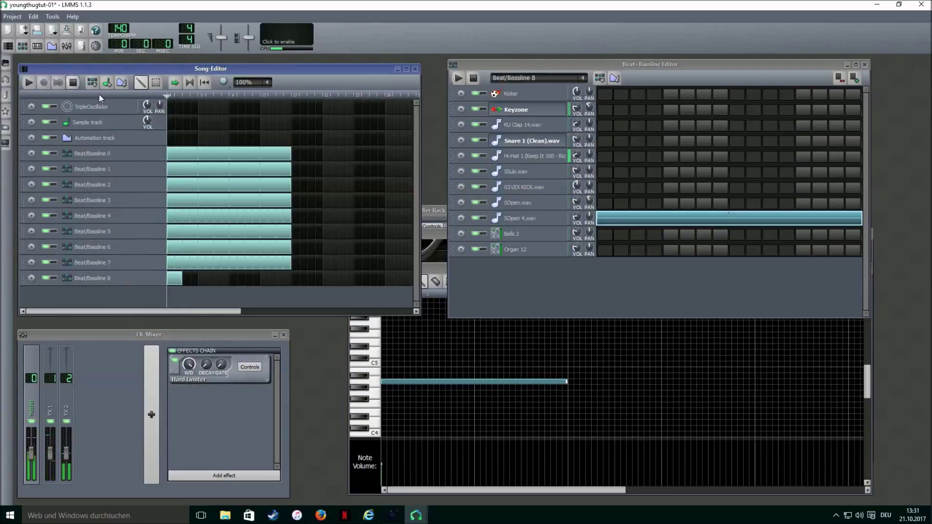
- Widen the Song-Editor and move all pattern clips together so they start at bar 17
{"action": "left_click_drag", "start_coordinate": [331, 129], "coordinate": [168, 295]}
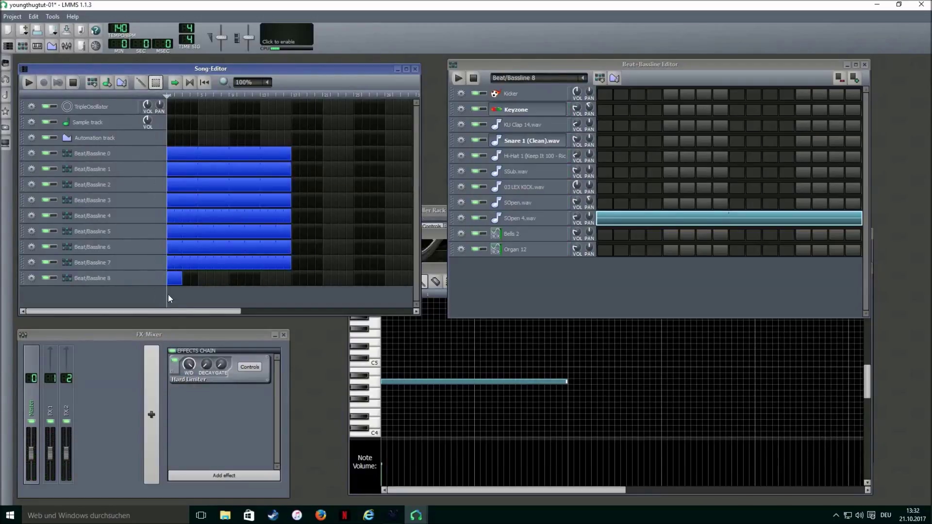
{"action": "left_click_drag", "start_coordinate": [419, 233], "coordinate": [737, 233]}
{"action": "left_click_drag", "start_coordinate": [204, 161], "coordinate": [332, 161]}
{"action": "left_click", "coordinate": [287, 138]}
- Fill bars 1 to 16 of the Beat/Bassline 0 track with a new clip as the intro
{"action": "left_click", "coordinate": [141, 82]}
{"action": "left_click", "coordinate": [176, 150]}
{"action": "left_click", "coordinate": [197, 154]}
{"action": "left_click_drag", "start_coordinate": [198, 154], "coordinate": [291, 161]}
- Check which instruments Beat/Bassline 1 and 2 contain, and fill bars 9 to 16 of Beat/Bassline 2 and 3
{"action": "left_click", "coordinate": [602, 64]}
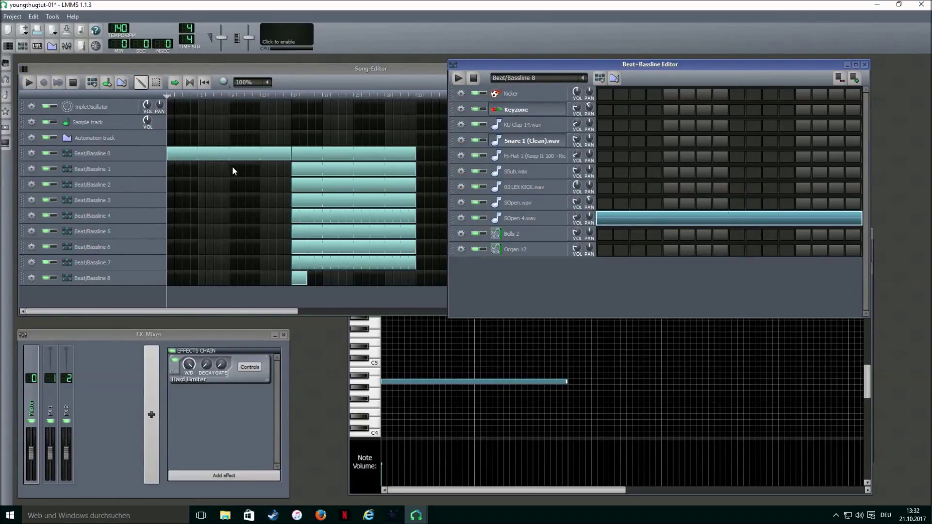
{"action": "left_click", "coordinate": [114, 171]}
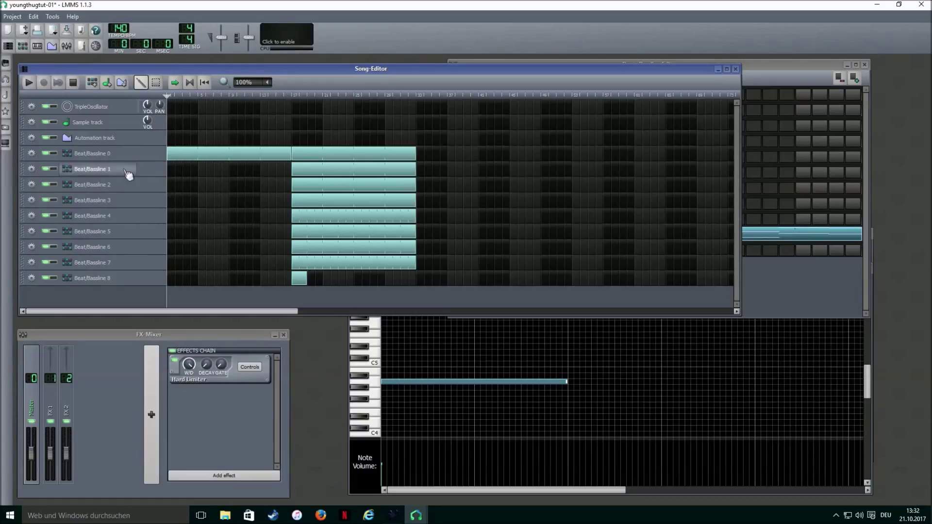
{"action": "left_click", "coordinate": [741, 74]}
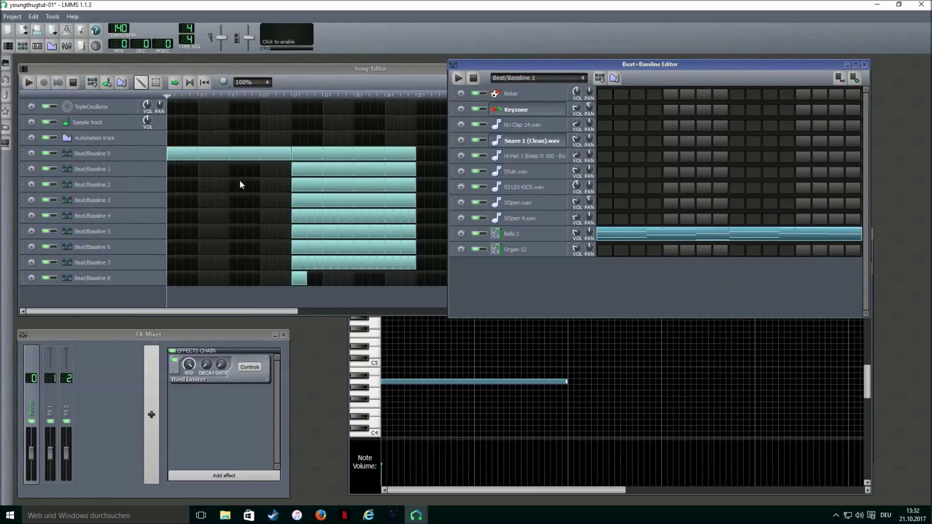
{"action": "left_click", "coordinate": [118, 187]}
{"action": "left_click_drag", "start_coordinate": [262, 188], "coordinate": [233, 203]}
- Play the song from bar 9 to hear the second half of the intro, and stop playback
{"action": "left_click", "coordinate": [230, 95]}
{"action": "key", "text": "space"}
{"action": "left_click", "coordinate": [72, 84]}
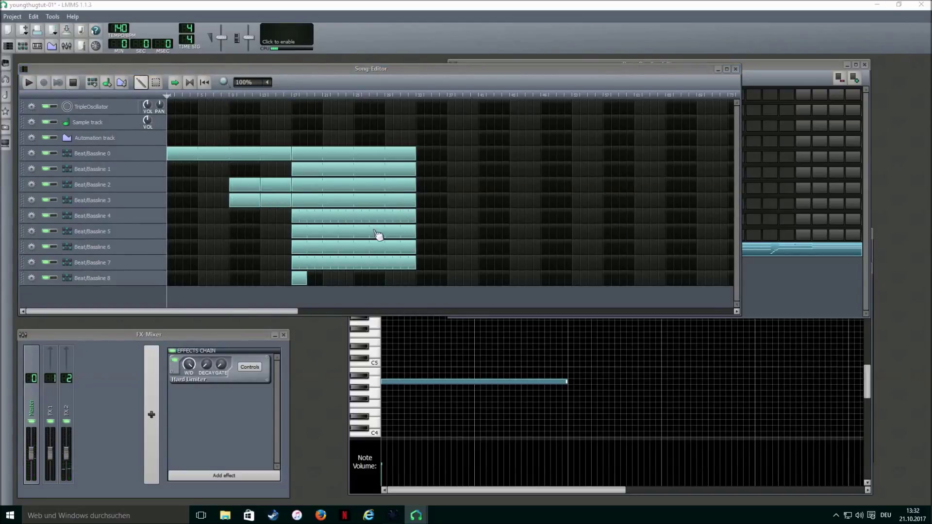
- Place two-bar Beat/Bassline 8 clips every eight bars, at bars 25, 33, 41, 49, 57 and 65
{"action": "left_click", "coordinate": [359, 278]}
{"action": "left_click", "coordinate": [422, 278]}
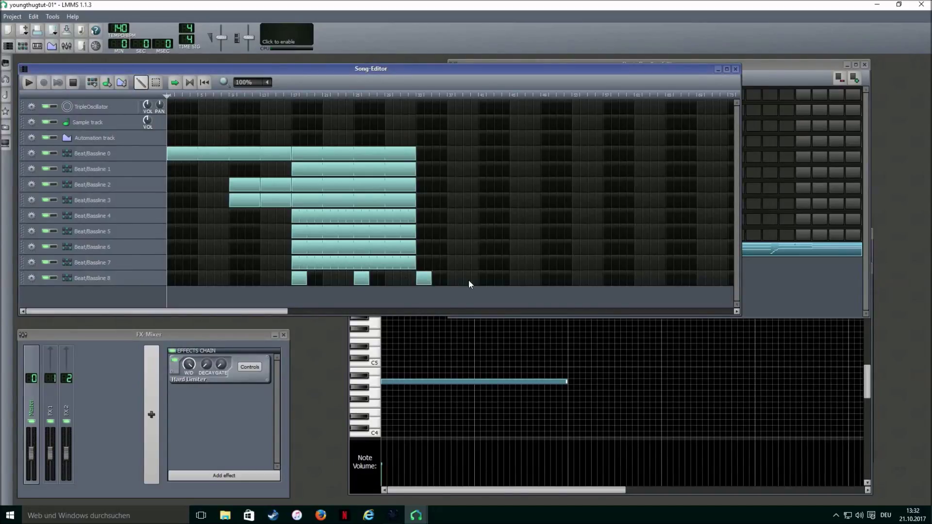
{"action": "left_click", "coordinate": [485, 277]}
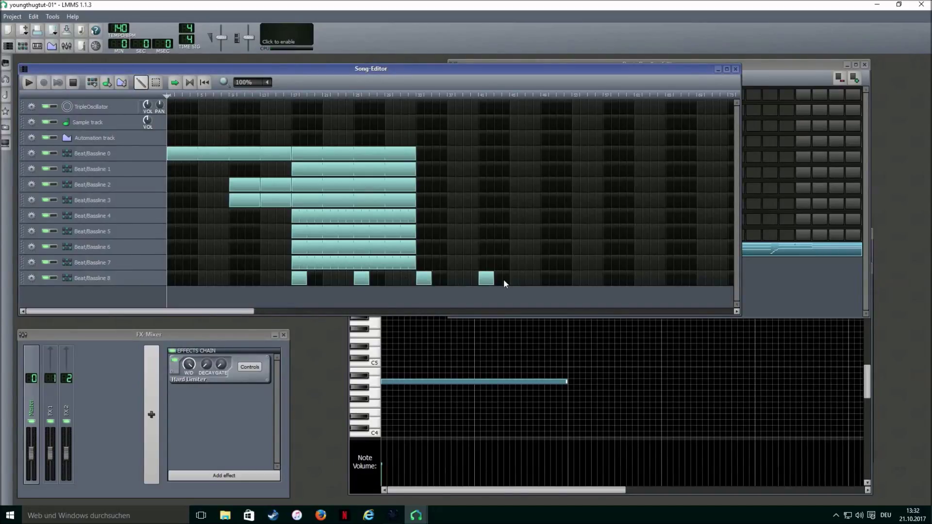
{"action": "left_click", "coordinate": [547, 278]}
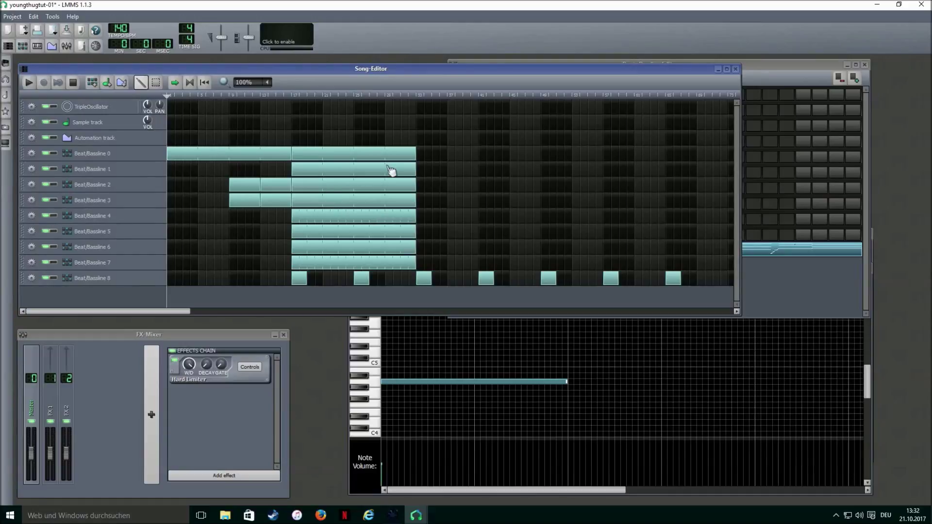
- Fill bars 33 to 48 of Beat/Bassline 0, 3, 4, 5 and 6
{"action": "left_click", "coordinate": [420, 155]}
{"action": "left_click_drag", "start_coordinate": [448, 156], "coordinate": [541, 160]}
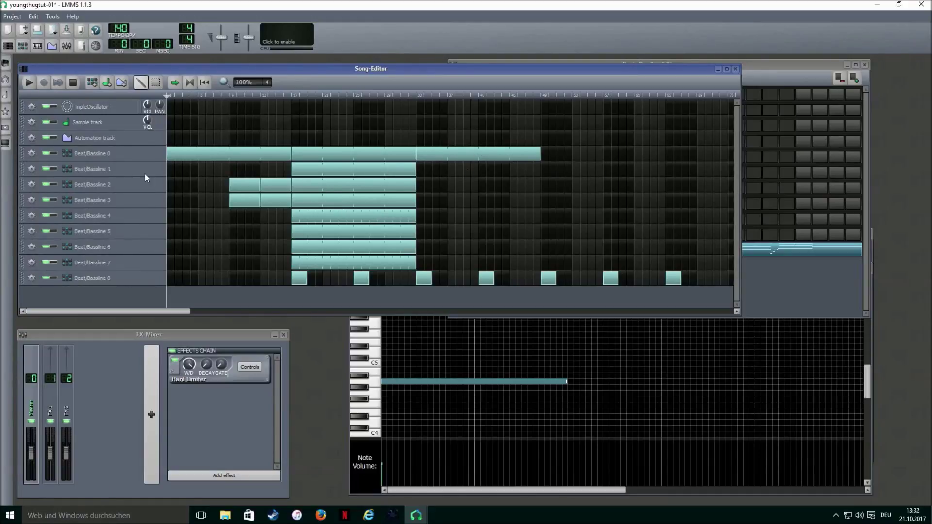
{"action": "left_click", "coordinate": [421, 199]}
{"action": "left_click_drag", "start_coordinate": [446, 198], "coordinate": [541, 199]}
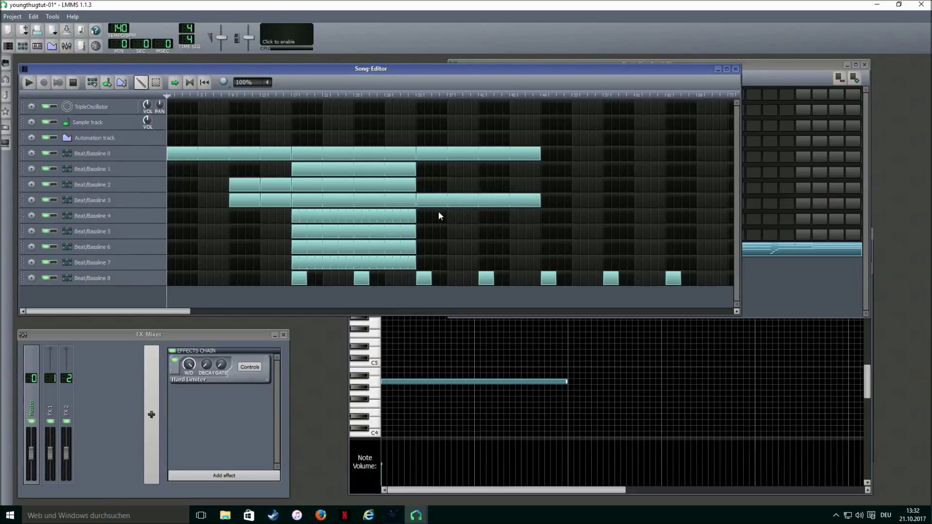
{"action": "left_click_drag", "start_coordinate": [423, 214], "coordinate": [540, 216]}
{"action": "left_click_drag", "start_coordinate": [426, 234], "coordinate": [549, 245]}
{"action": "left_click", "coordinate": [108, 252]}
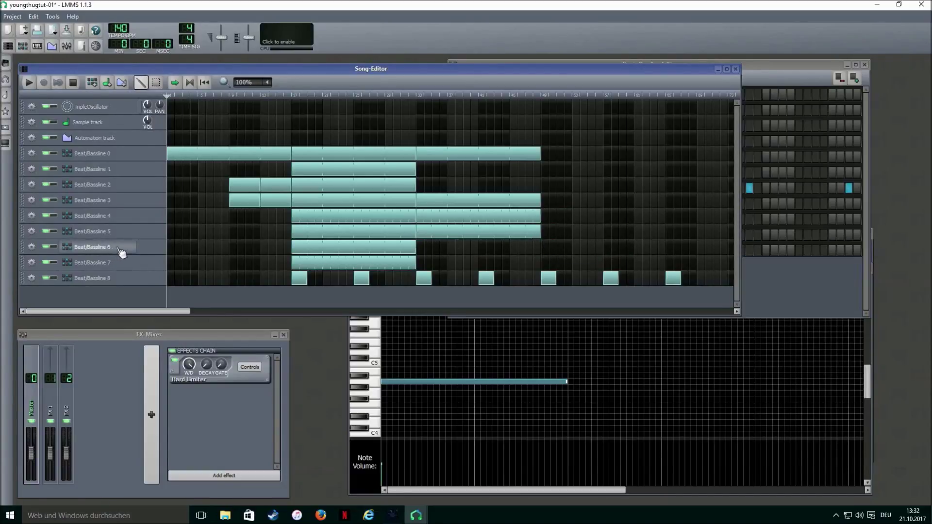
{"action": "left_click_drag", "start_coordinate": [415, 248], "coordinate": [537, 249]}
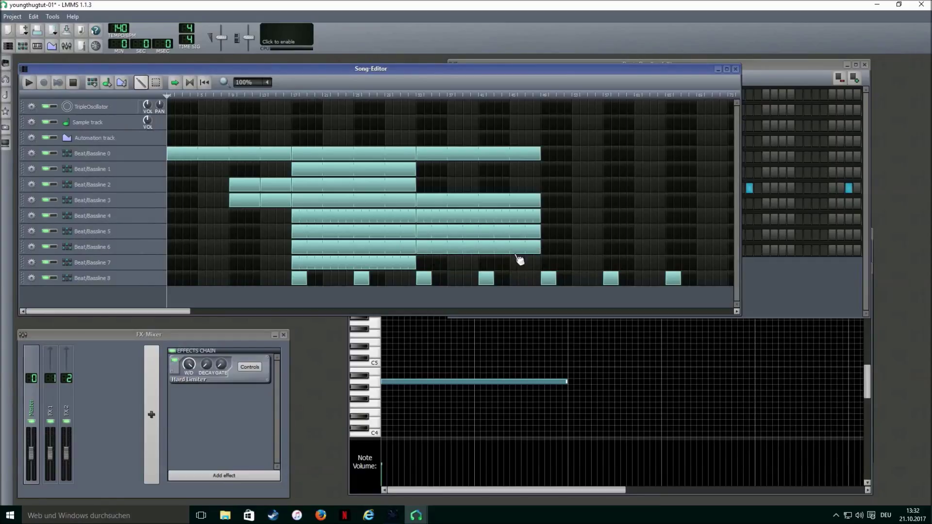
- Fill bars 41 to 56 of Beat/Bassline 7, and continue Beat/Bassline 5 and 6 through bar 56
{"action": "left_click_drag", "start_coordinate": [486, 262], "coordinate": [575, 272]}
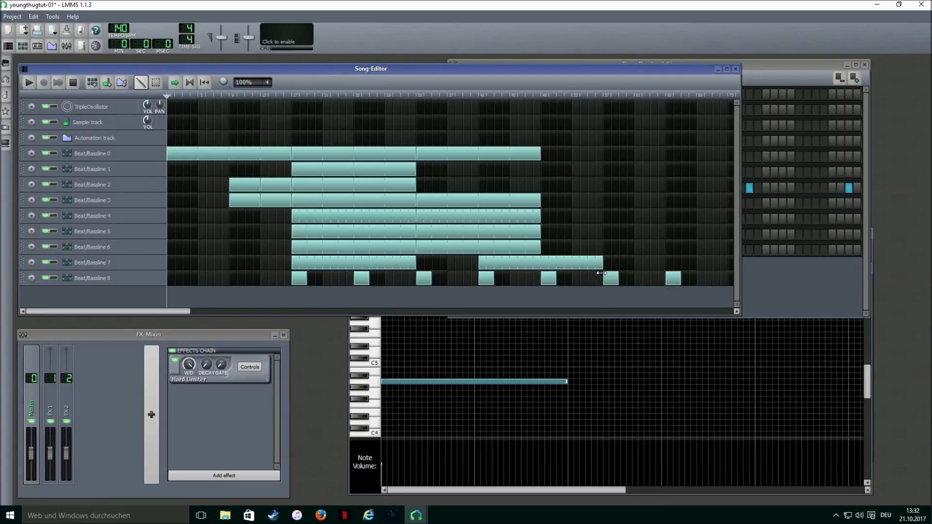
{"action": "left_click_drag", "start_coordinate": [543, 245], "coordinate": [601, 256]}
{"action": "left_click_drag", "start_coordinate": [544, 238], "coordinate": [604, 241]}
- Fill bars 49 to 56 of Beat/Bassline 1, 3 and 4, and continue Beat/Bassline 0 from bar 49 through bar 64
{"action": "left_click", "coordinate": [120, 184]}
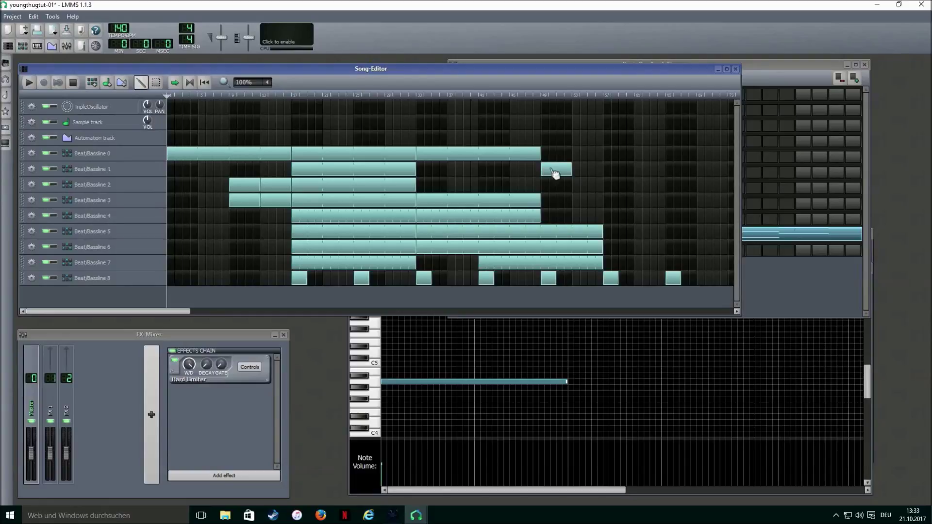
{"action": "left_click", "coordinate": [576, 171]}
{"action": "left_click_drag", "start_coordinate": [539, 153], "coordinate": [666, 161]}
{"action": "left_click_drag", "start_coordinate": [542, 201], "coordinate": [606, 210]}
{"action": "left_click_drag", "start_coordinate": [541, 216], "coordinate": [601, 223]}
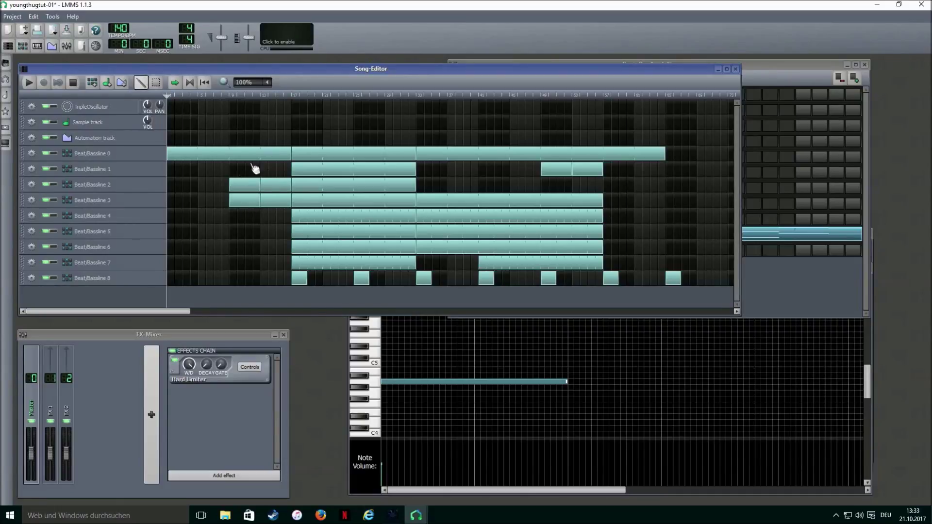
- Fill bars 57 to 64 of Beat/Bassline 2 and 3, and widen the Song-Editor to show more bars
{"action": "left_click", "coordinate": [608, 186]}
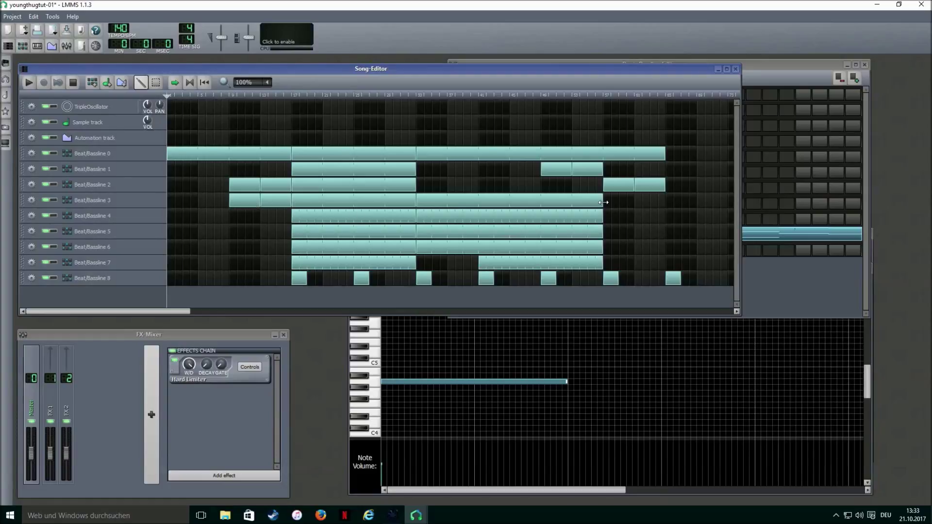
{"action": "left_click_drag", "start_coordinate": [746, 180], "coordinate": [838, 179]}
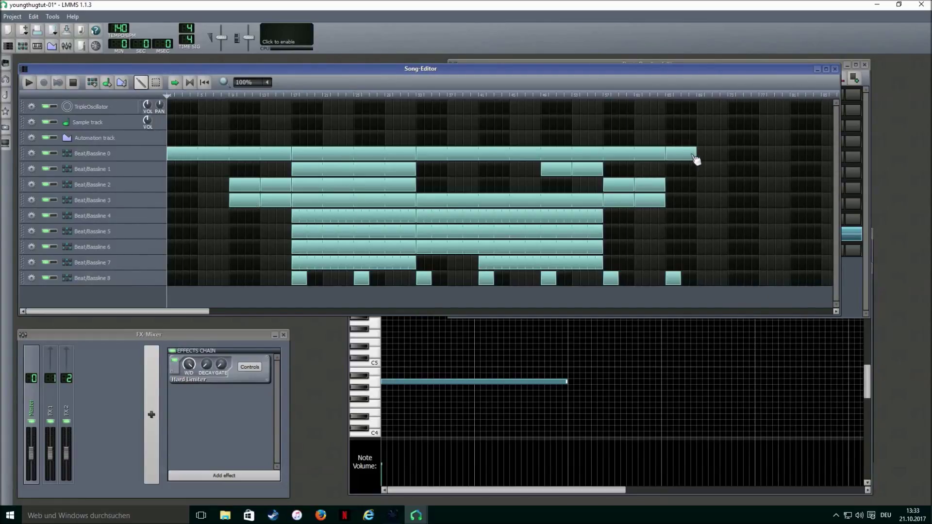
- Fill bars 65 to 80 of Beat/Bassline 0, 1, 2 and 3, and add Beat/Bassline 8 clips at bars 73 and 81
{"action": "left_click_drag", "start_coordinate": [695, 154], "coordinate": [789, 154]}
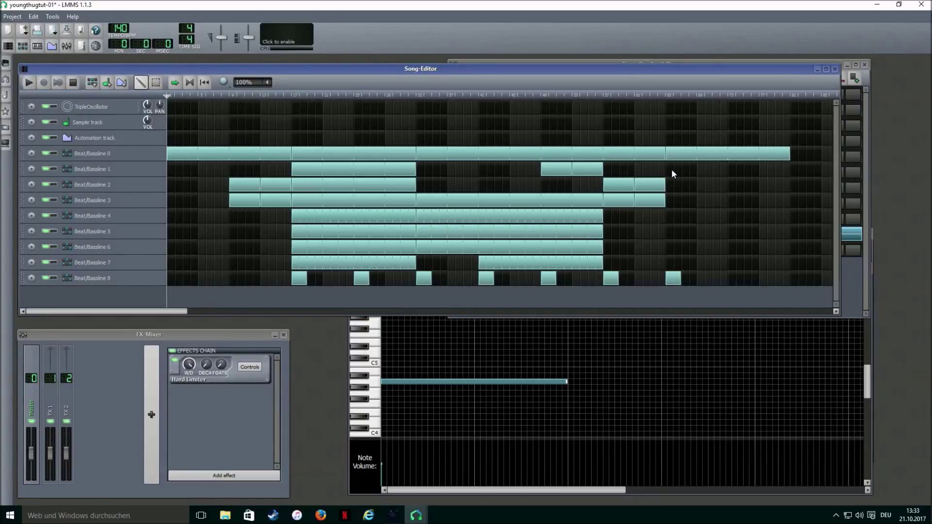
{"action": "left_click_drag", "start_coordinate": [695, 169], "coordinate": [790, 170]}
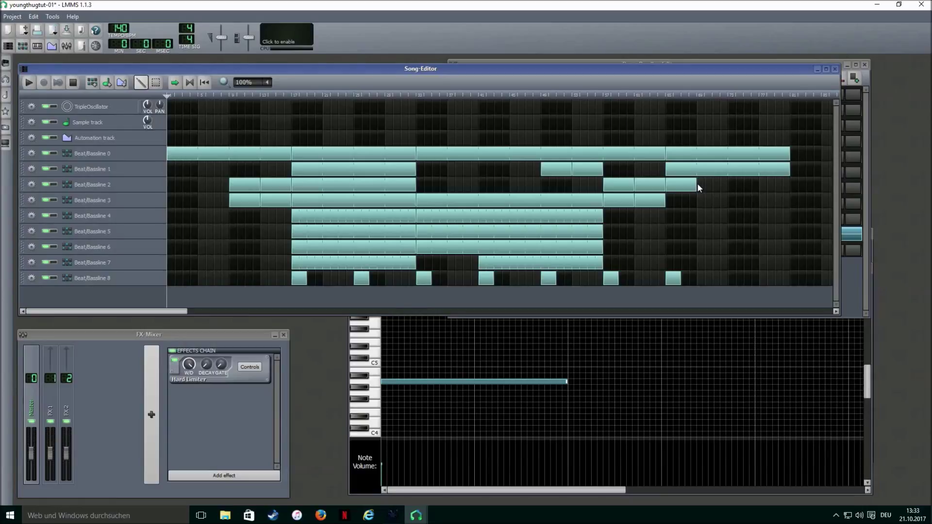
{"action": "left_click_drag", "start_coordinate": [697, 185], "coordinate": [790, 187]}
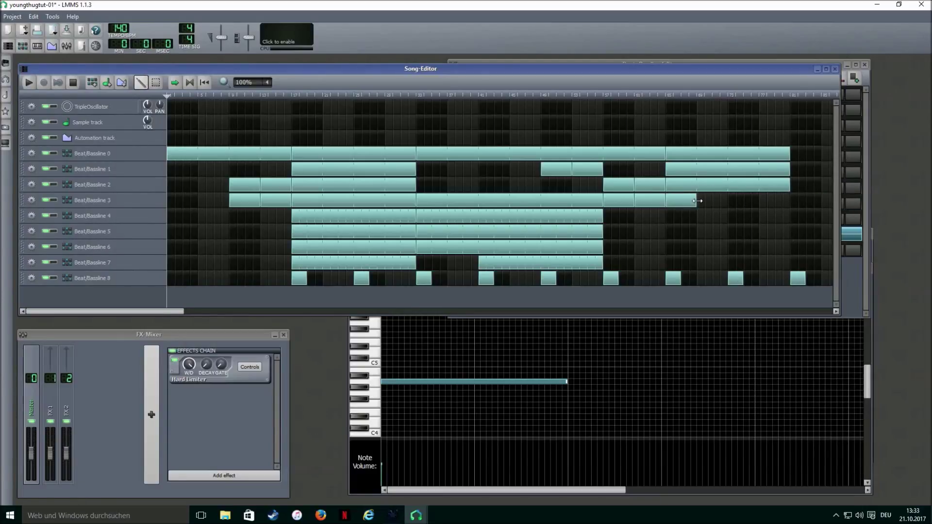
{"action": "left_click_drag", "start_coordinate": [697, 200], "coordinate": [790, 201]}
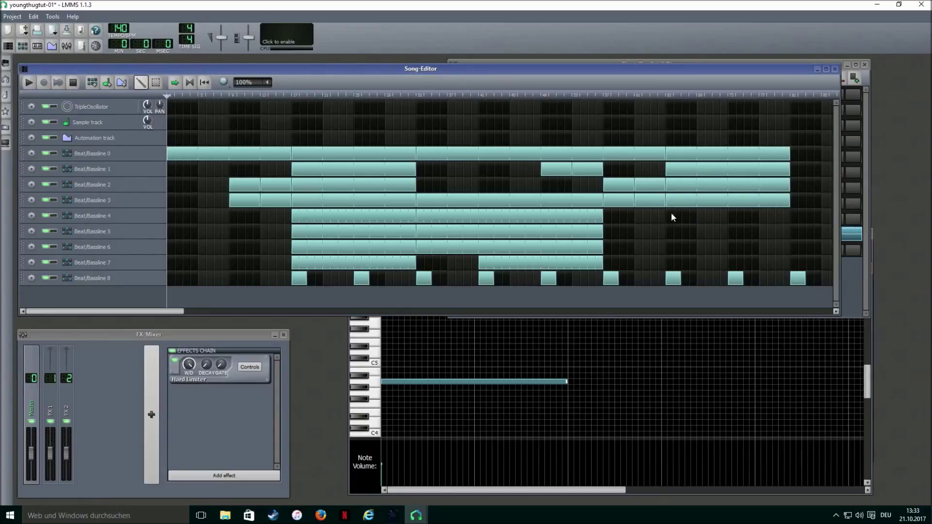
- Fill bars 65 to 80 of Beat/Bassline 4, 5, 6 and 7, and play the song from the start
{"action": "left_click_drag", "start_coordinate": [673, 216], "coordinate": [790, 216]}
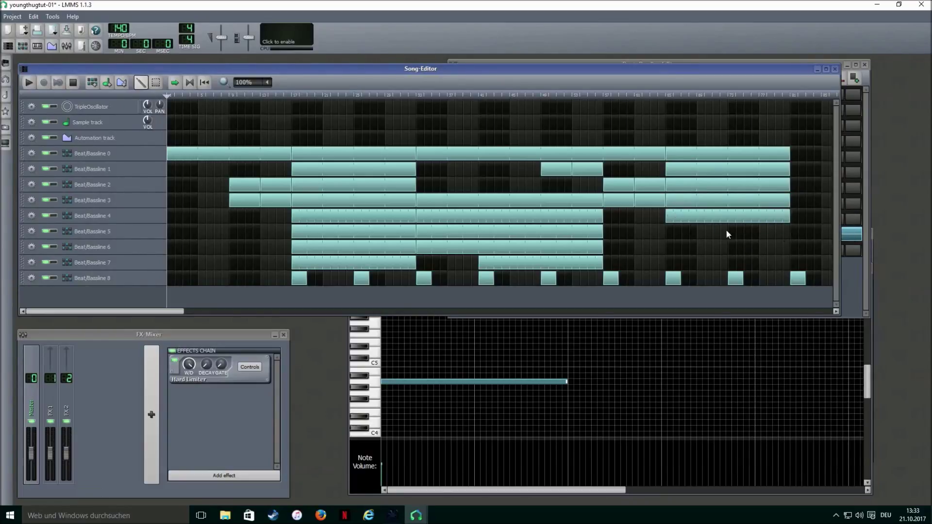
{"action": "left_click_drag", "start_coordinate": [682, 230], "coordinate": [790, 233]}
{"action": "left_click_drag", "start_coordinate": [682, 247], "coordinate": [789, 247]}
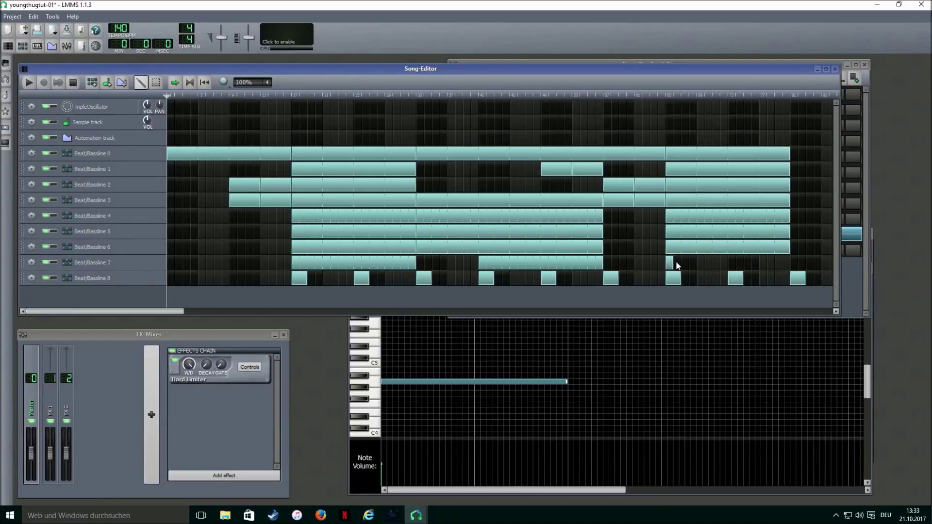
{"action": "left_click_drag", "start_coordinate": [673, 262], "coordinate": [790, 262]}
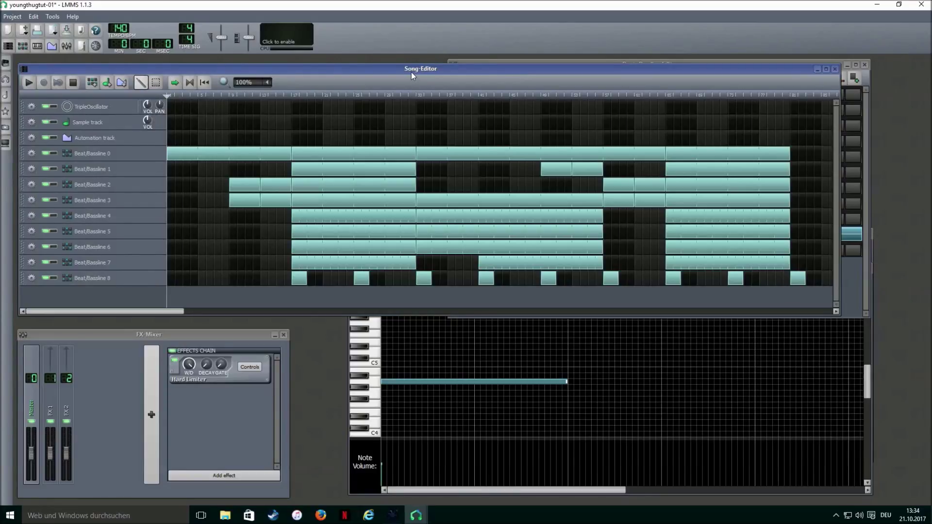
{"action": "left_click", "coordinate": [27, 83]}
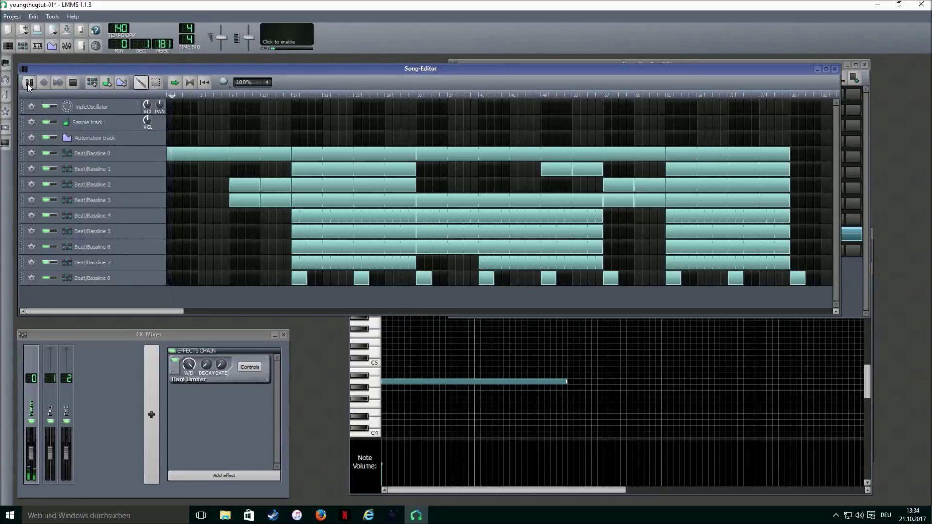